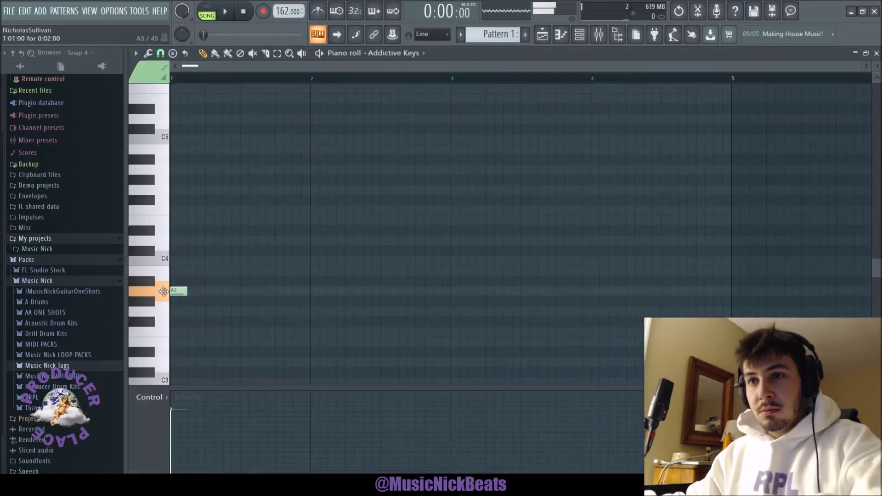
Step: Build a one-bar chord of A3, E4 and B4 at bar 1, removing the C4 note, and play it back
scroll(244, 293, "up", 3)
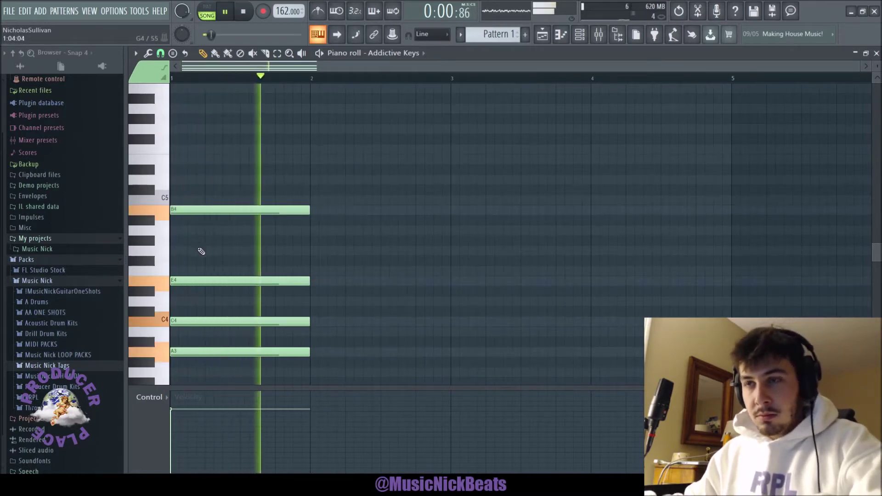
key("space")
scroll(226, 242, "down", 2)
scroll(227, 243, "up", 1)
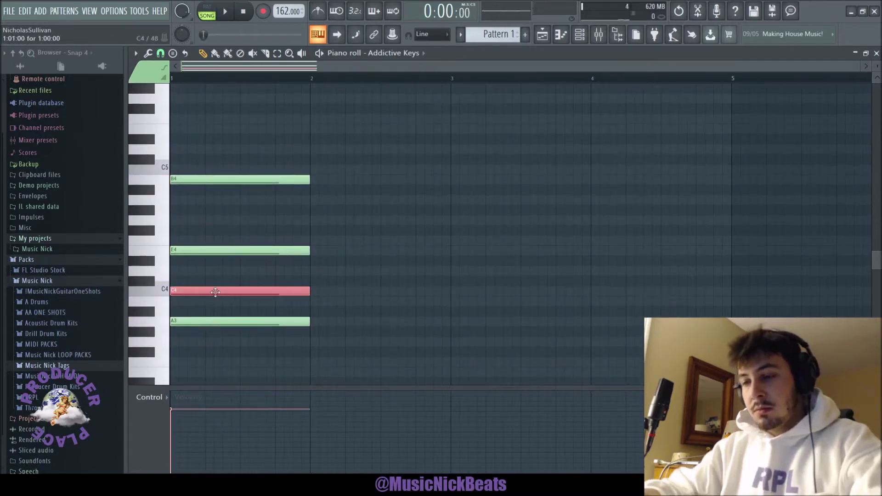
key("space")
scroll(235, 264, "up", 4)
key("space")
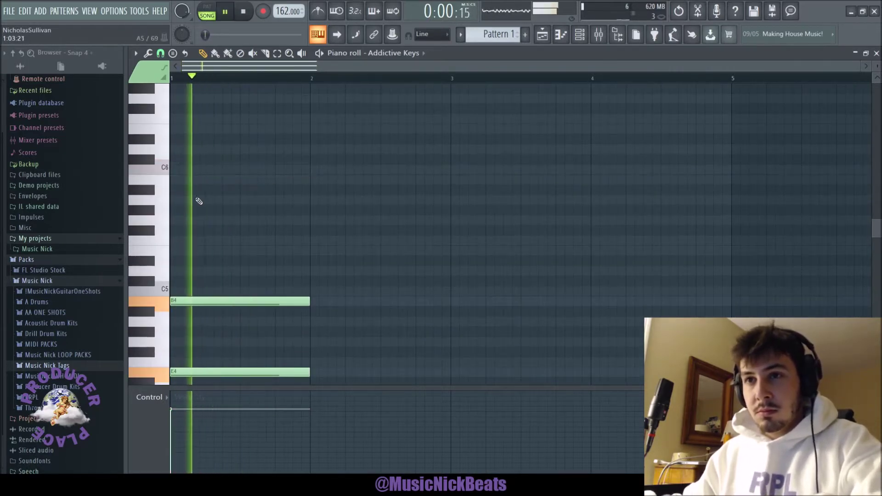
left_click(206, 200)
right_click(205, 201)
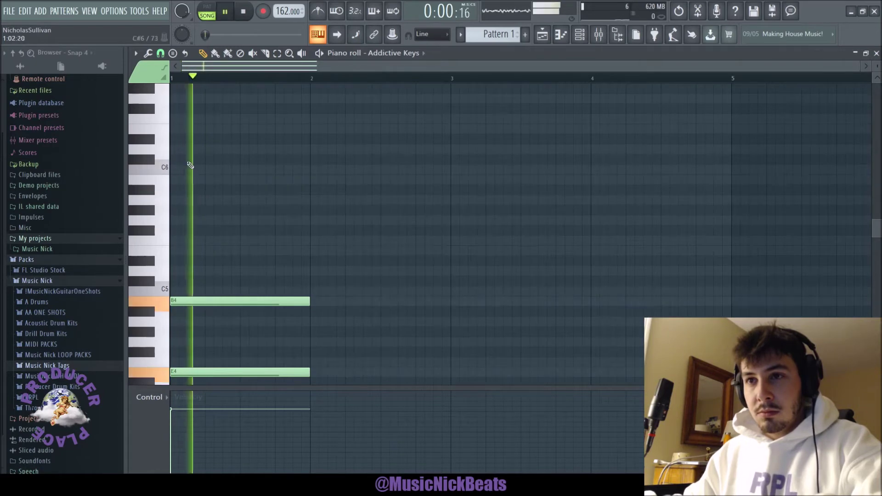
left_click(206, 171)
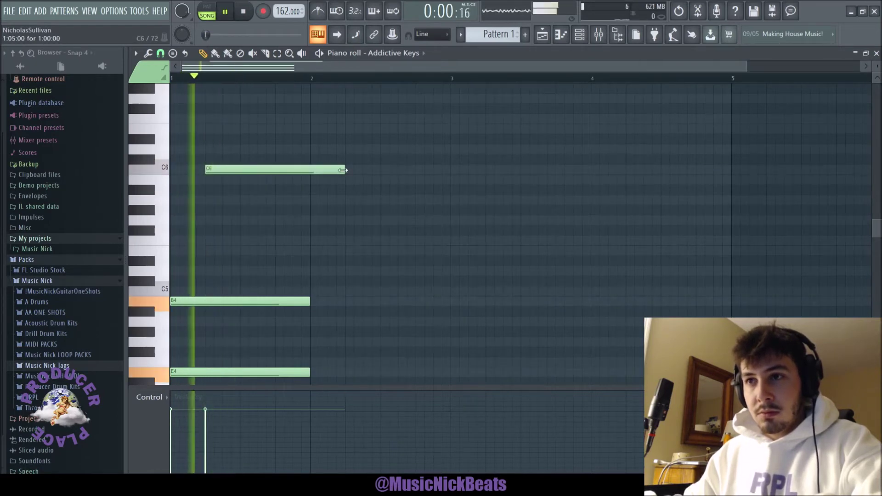
right_click(343, 170)
Step: Place descending melody notes C6, B5, A5 and G5 from the middle of bar 1 to the start of bar 2
left_click(241, 170)
left_click(259, 179)
left_click(276, 200)
key("space")
key("space")
right_click(292, 199)
left_click(294, 201)
left_click(311, 221)
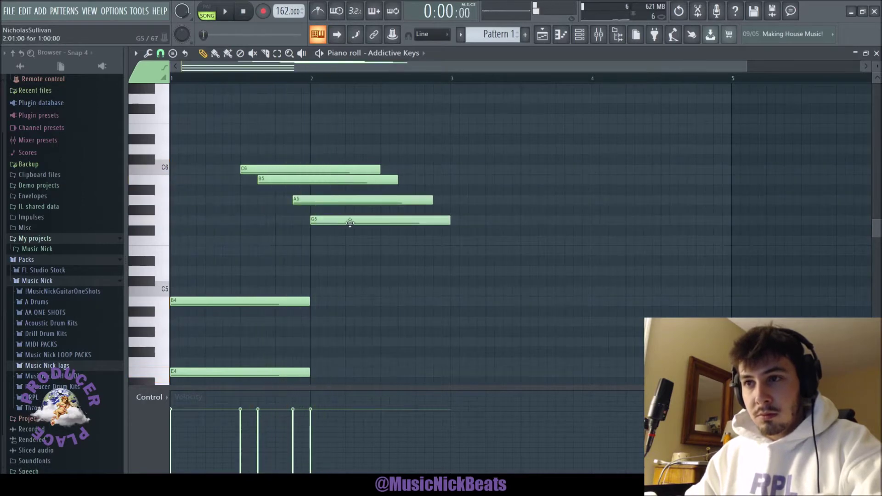
Step: Select the four melody notes, shorten each overlapping one to end where the next begins, and play them back
left_click_drag(351, 236, 235, 174)
key("space")
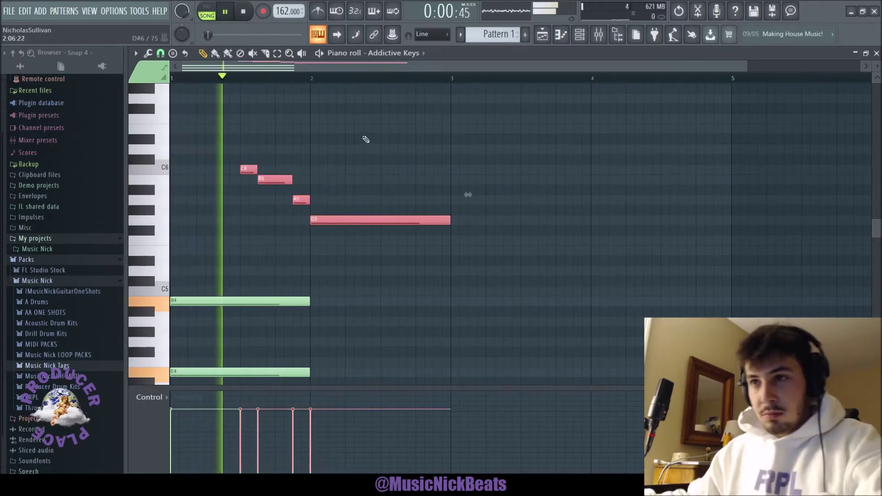
left_click(366, 139, "ctrl")
key("space")
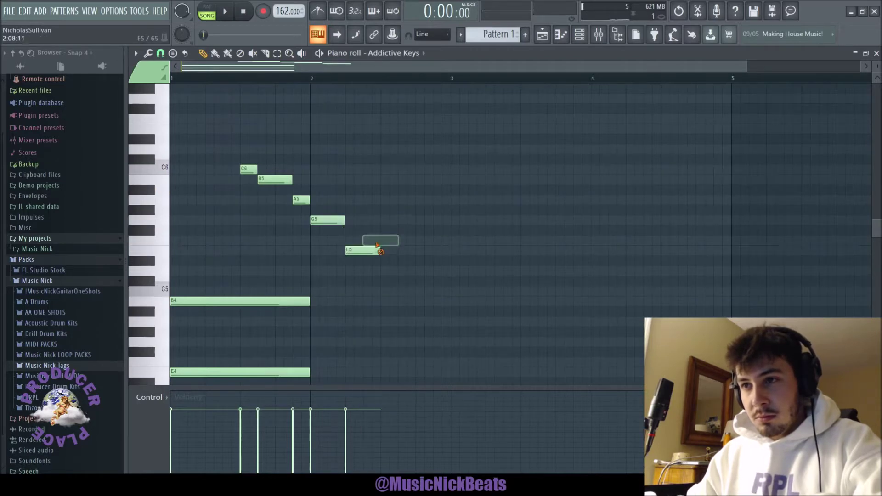
Step: Continue the melody through bar 2 with short E5, G5, B5 and A5 notes, checking it by playback
left_click_drag(376, 252, 363, 251)
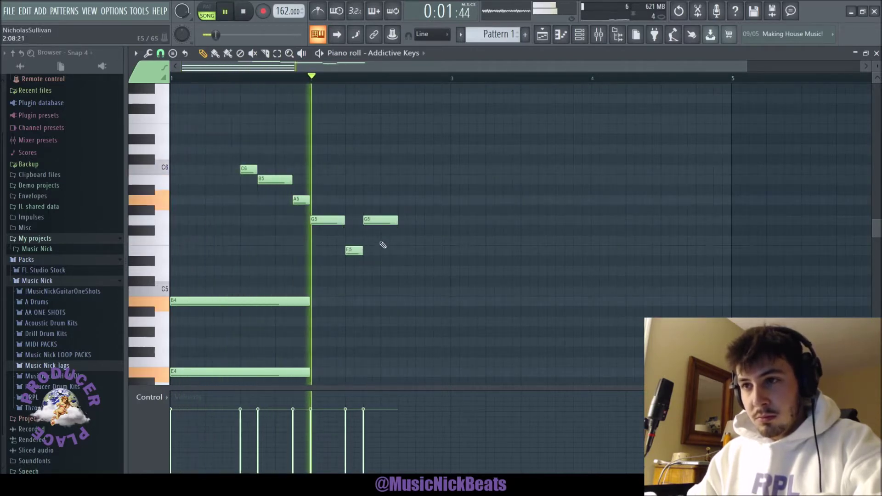
key("space")
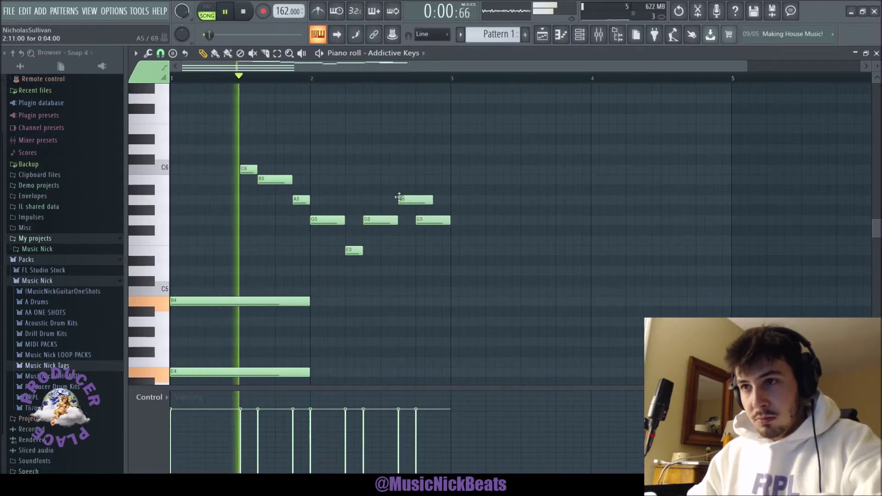
left_click_drag(430, 199, 408, 180)
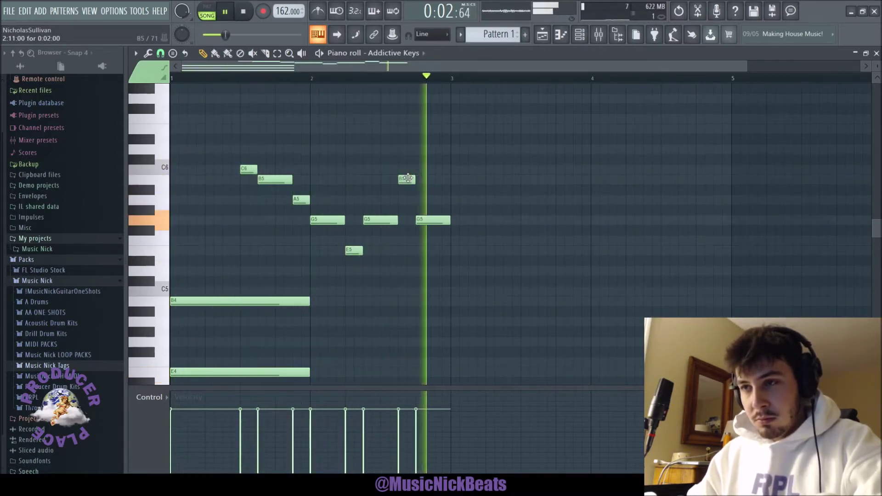
key("space")
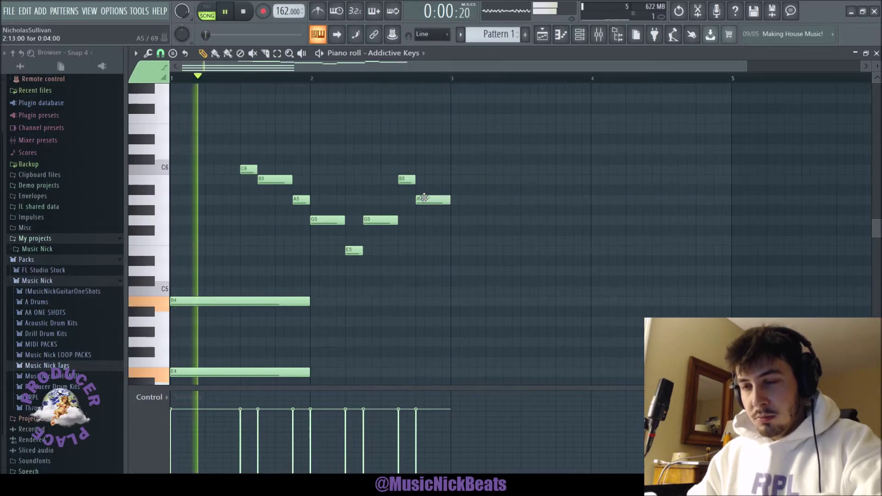
Step: Select the first two bars on the timeline and extend the A3, E4 and B4 chord notes to the end of bar 2
scroll(421, 211, "down", 1)
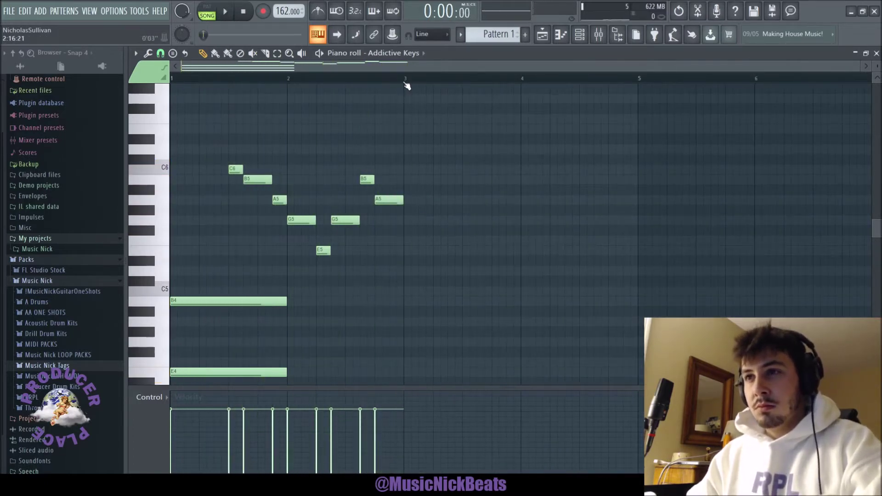
left_click_drag(408, 82, 170, 79)
scroll(280, 285, "down", 5)
scroll(307, 314, "up", 1)
scroll(307, 314, "up", 1)
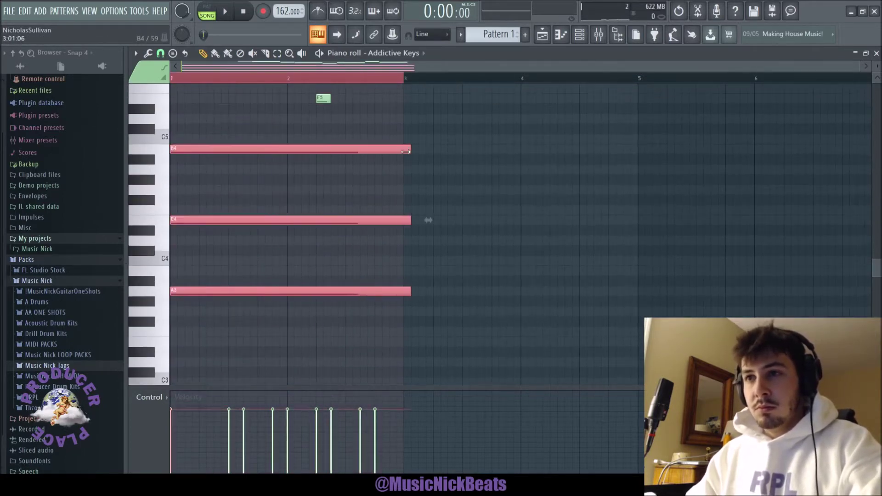
Step: Add a sustained G4 from the middle of bar 1 and trim it to the end of bar 2
scroll(258, 199, "up", 3)
scroll(225, 258, "down", 1)
left_click(230, 251)
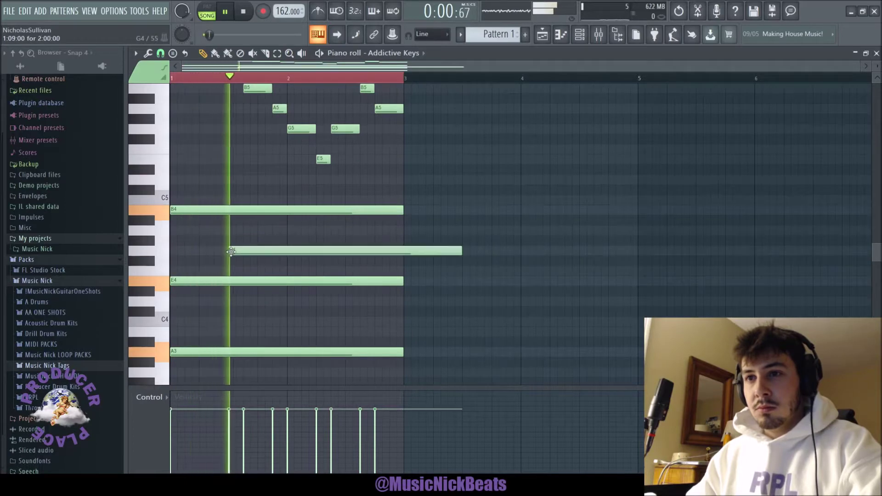
left_click_drag(457, 250, 406, 250)
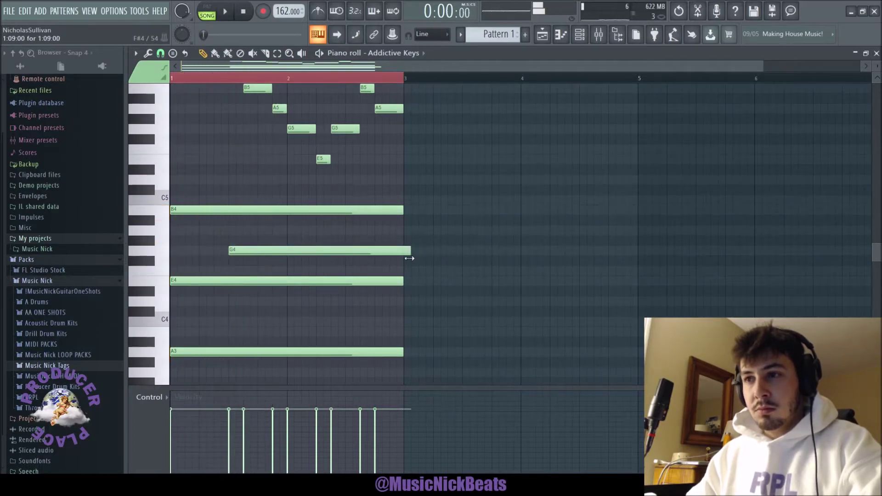
key("space")
Step: Try a sustained C4 from the middle of bar 1, raise it to C5, and delete it
left_click(220, 321)
key("space")
scroll(227, 326, "up", 3)
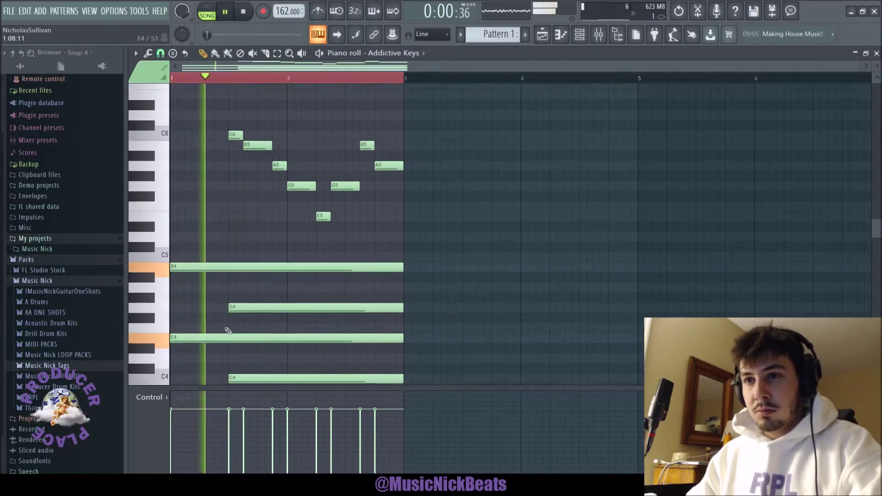
scroll(243, 349, "down", 2)
scroll(246, 355, "down", 2)
left_click(244, 291)
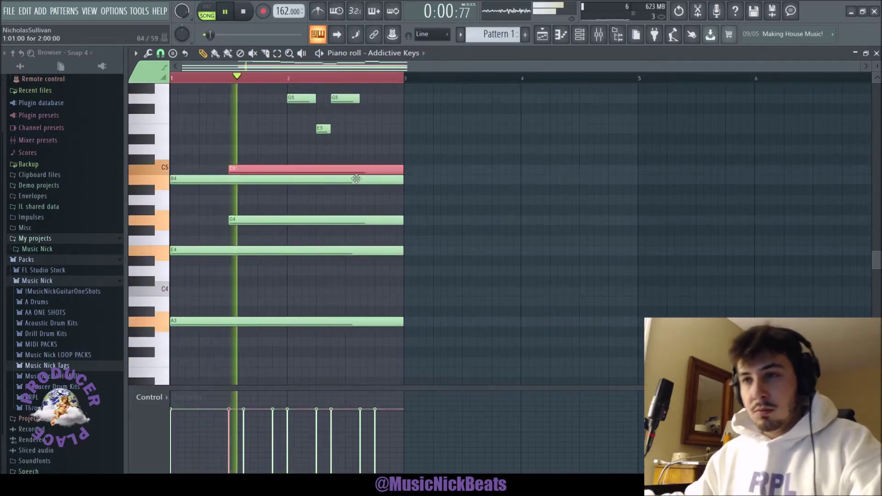
left_click(399, 182)
right_click(396, 172)
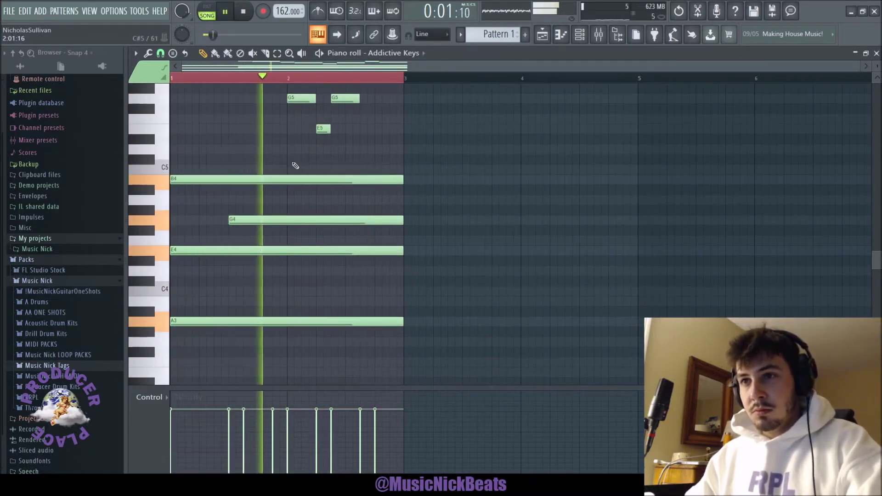
Step: Add D5 from the start of bar 2 and A4 from its middle, both trimmed to the end of the bar
left_click(296, 149)
key("space")
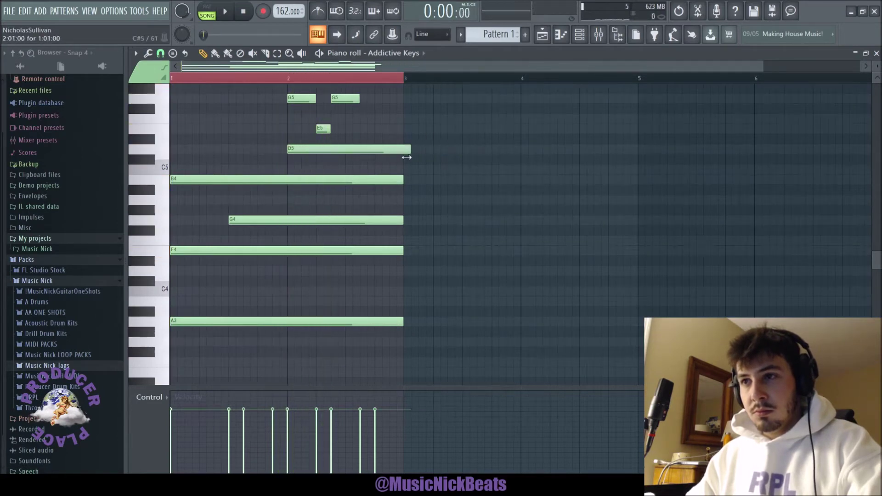
left_click(349, 200)
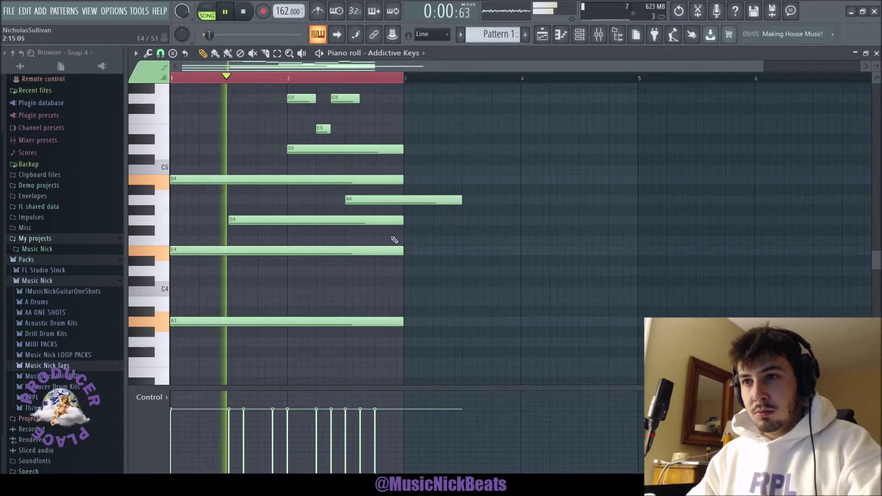
left_click_drag(459, 202, 403, 202)
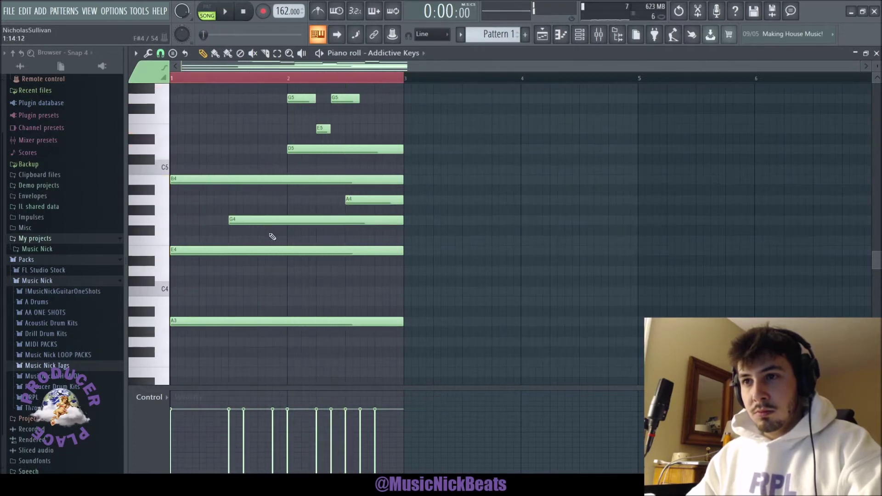
Step: Select the sustained G4, A4 and D5 notes and lower their velocity slightly while playing the pattern
left_click(335, 216)
left_click(366, 199, "ctrl+shift")
left_click(384, 149, "ctrl+shift")
key("space")
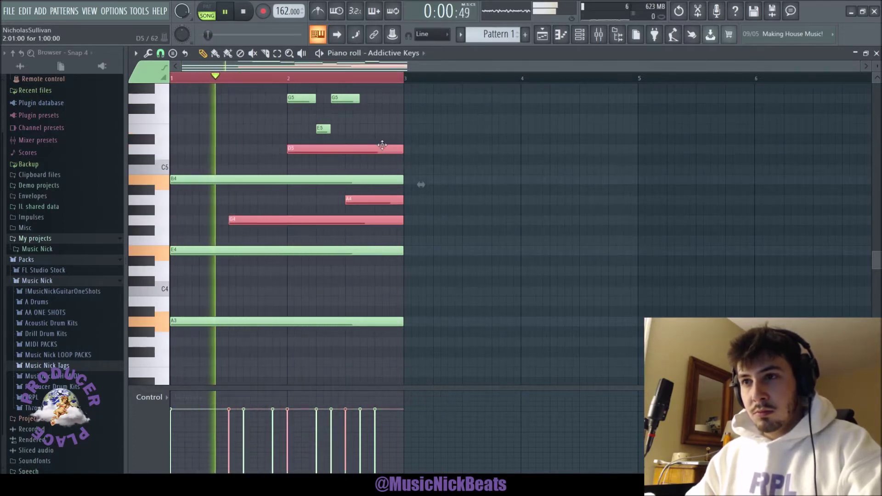
scroll(378, 152, "down", 5)
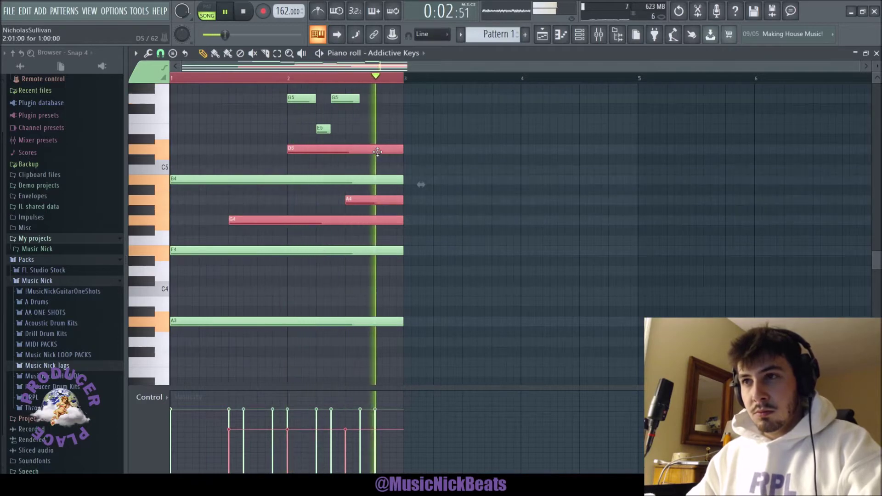
key("space")
Step: Duplicate the first two bars into bars 3 and 4, clear the selection and start playback
scroll(445, 185, "up", 7)
scroll(446, 185, "down", 4)
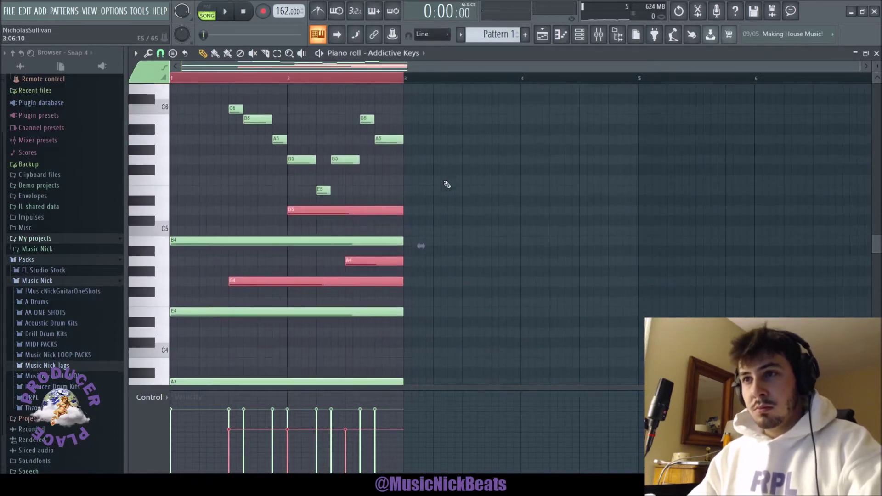
key("ctrl+d")
key("ctrl+b")
scroll(488, 204, "down", 4)
key("ctrl+d")
key("space")
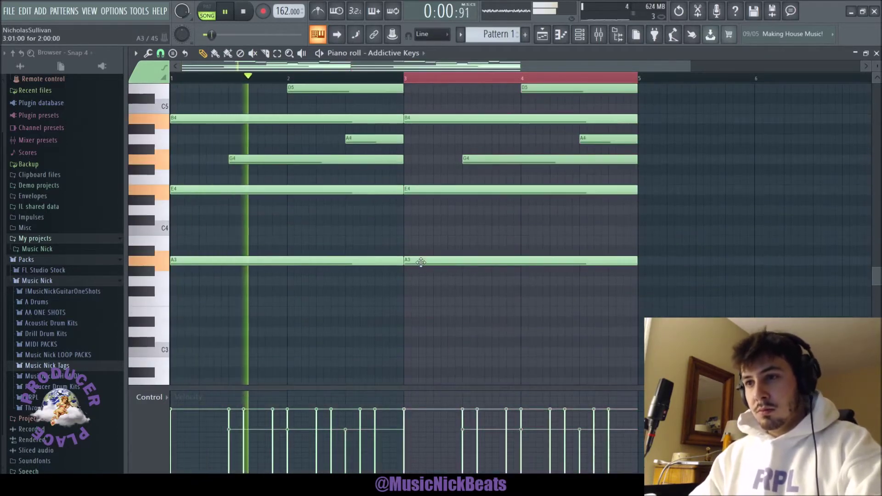
Step: In the copied bars, lower the A3 bass note to G3 and move the A4 note up to E5, then play it back
left_click_drag(421, 263, 419, 283)
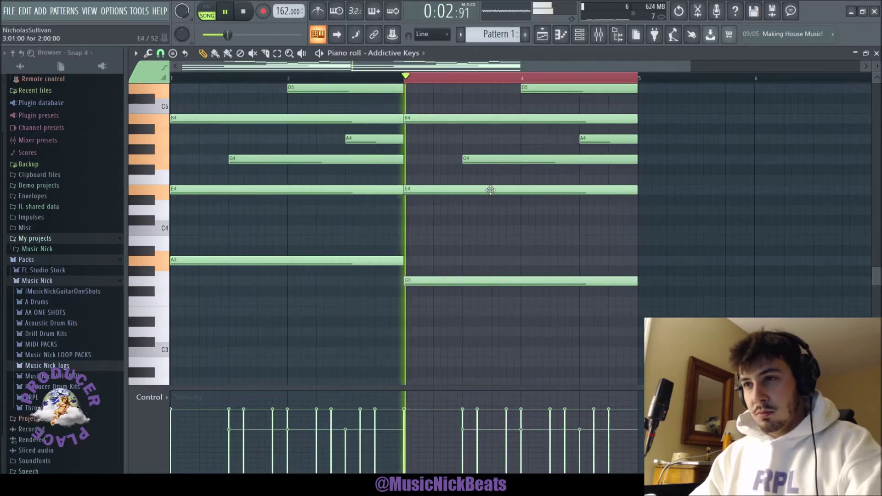
scroll(489, 189, "up", 4)
key("space")
key("space")
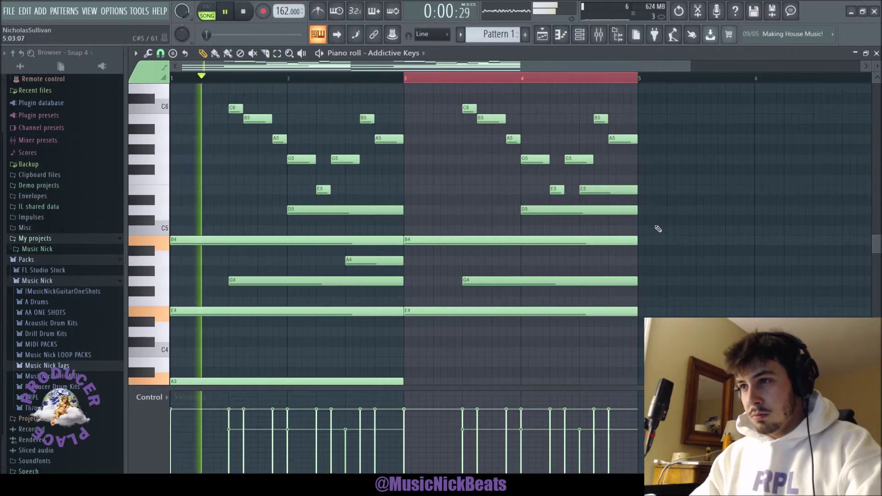
scroll(575, 252, "down", 2)
scroll(554, 234, "down", 3)
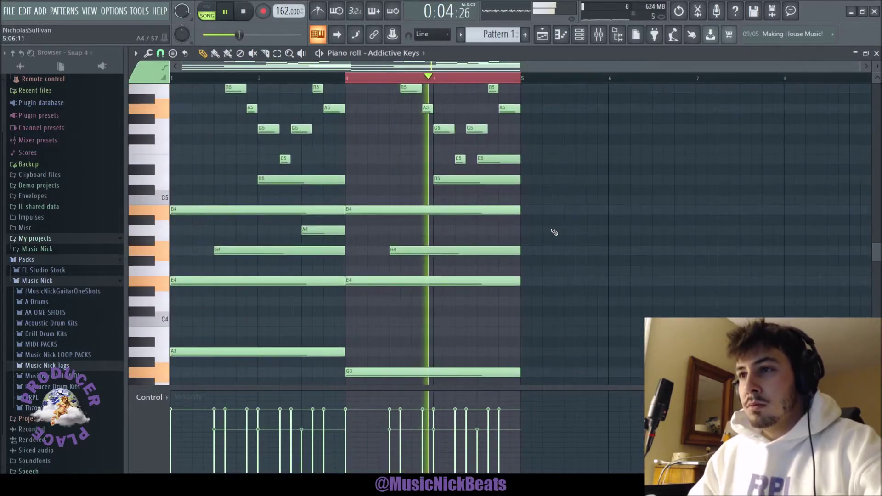
key("space")
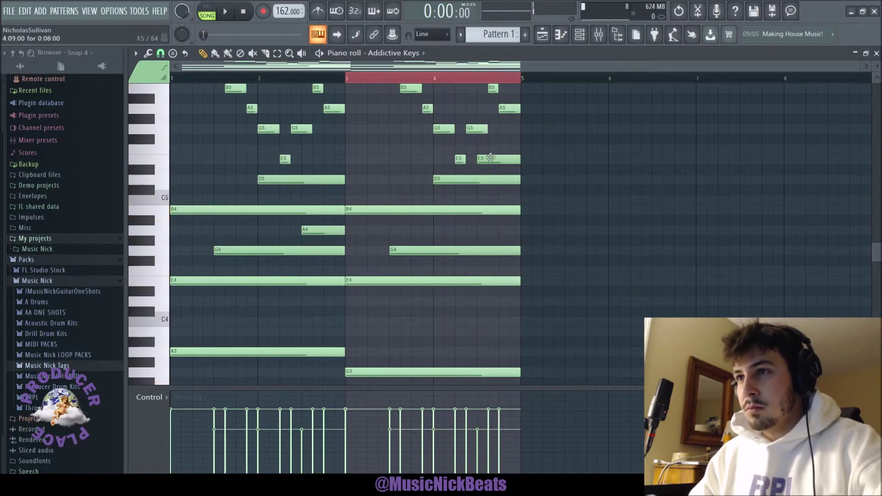
scroll(528, 178, "up", 2)
scroll(506, 174, "down", 10)
key("space")
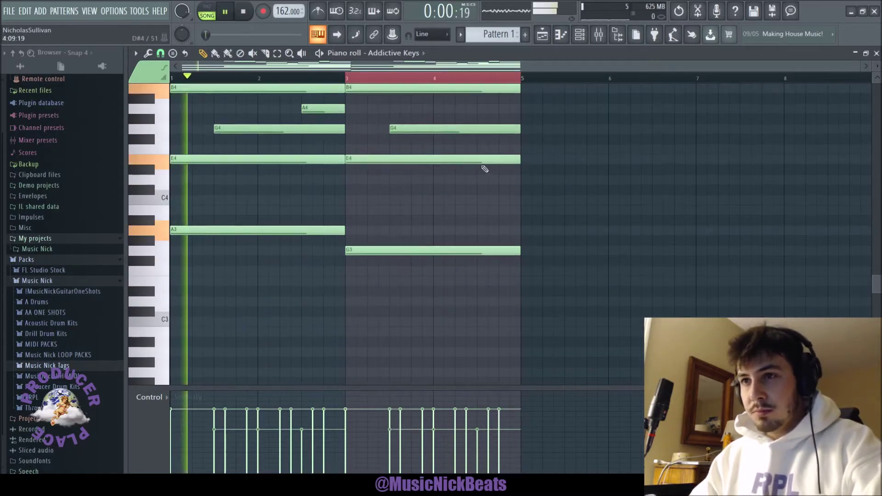
key("ctrl+a")
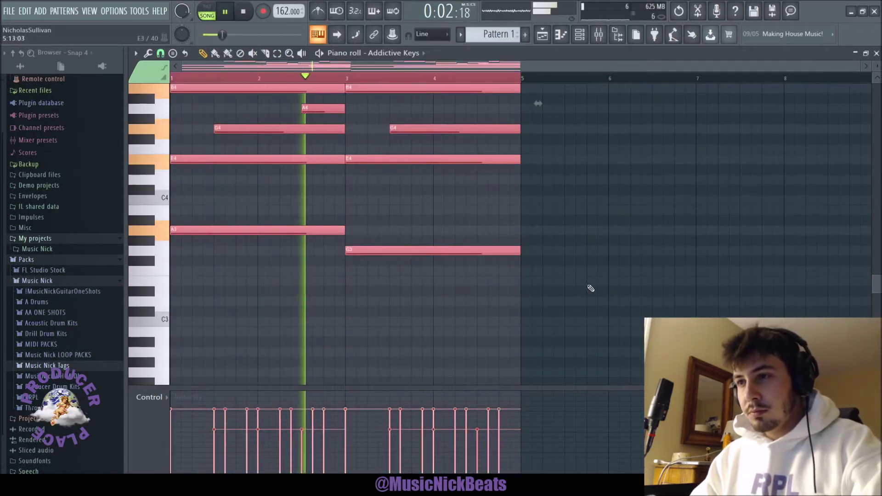
scroll(606, 293, "up", 8)
scroll(572, 327, "down", 4)
left_click_drag(565, 348, 376, 8)
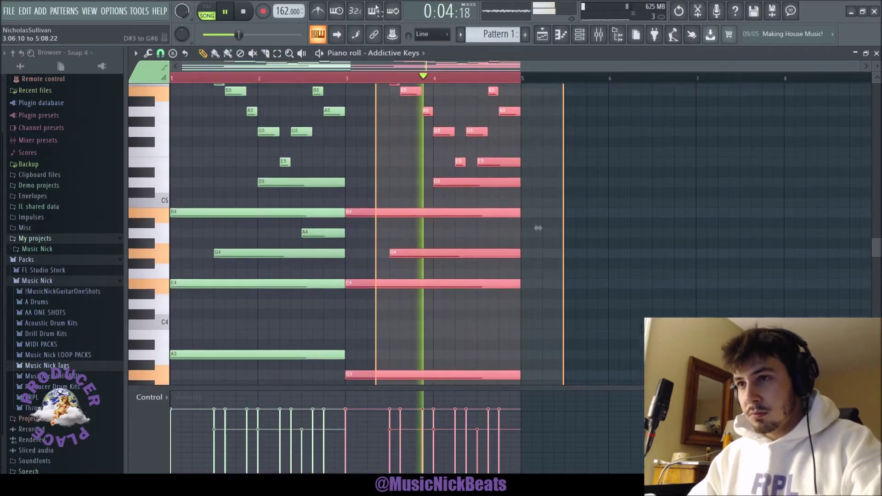
left_click(561, 197)
key("space")
left_click(525, 141)
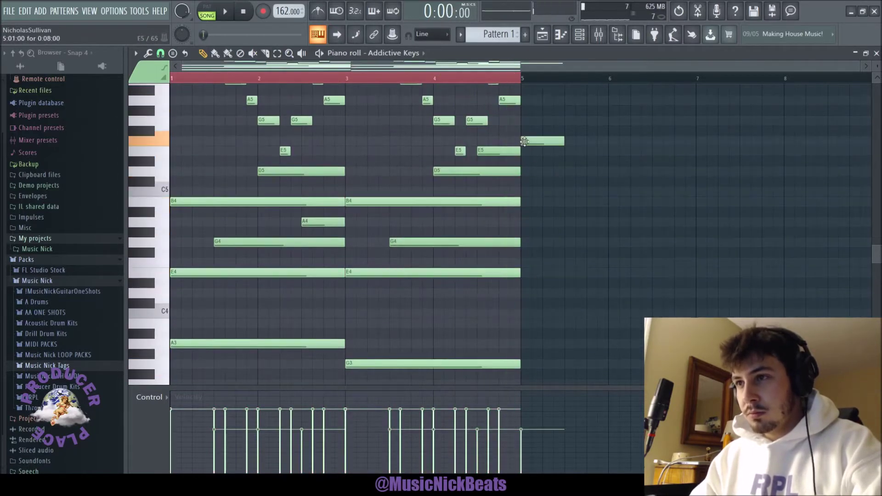
key("space")
right_click(542, 142)
Step: Select all notes in bars 3 and 4 and copy them to bars 5 and 6
left_click_drag(573, 370, 367, 74)
scroll(391, 202, "down", 4)
left_click_drag(398, 218, 551, 216)
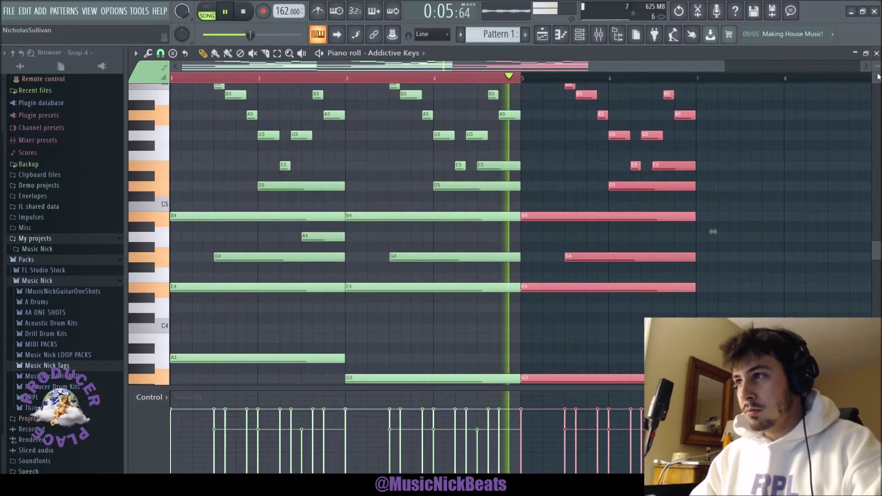
Step: Deselect the copied notes, raise the G3 bass note in bars 5 and 6 to B3, and play it back
key("space")
left_click_drag(878, 69, 878, 77)
scroll(807, 138, "down", 3)
left_click(801, 148, "ctrl")
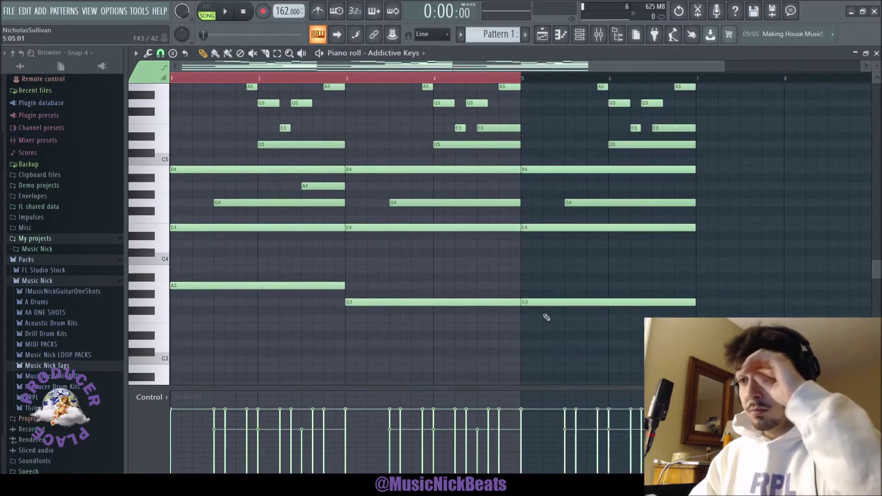
left_click_drag(542, 305, 541, 271)
key("space")
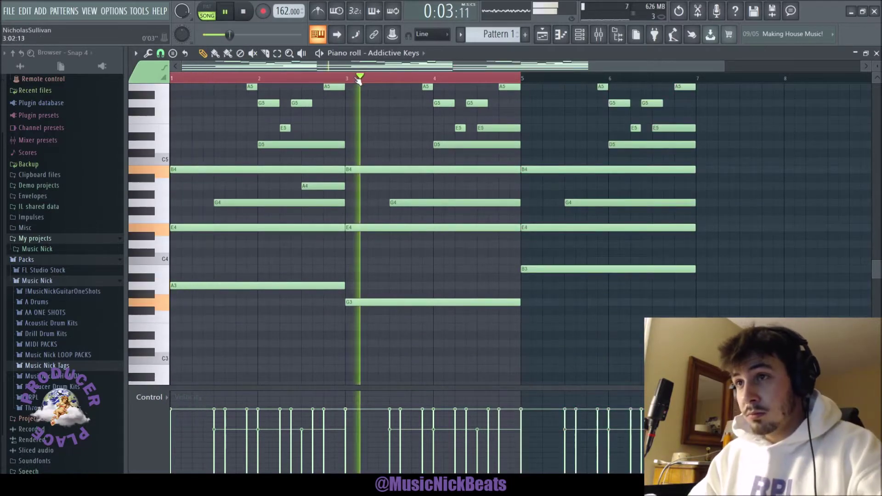
Step: Clear the time selection, loop playback from bar 5, raise the sustained B4 in bars 5 and 6 to D5 and lower bar 6's D5 to C5
left_click(522, 80)
key("space")
left_click(525, 82, "ctrl")
scroll(536, 216, "up", 2)
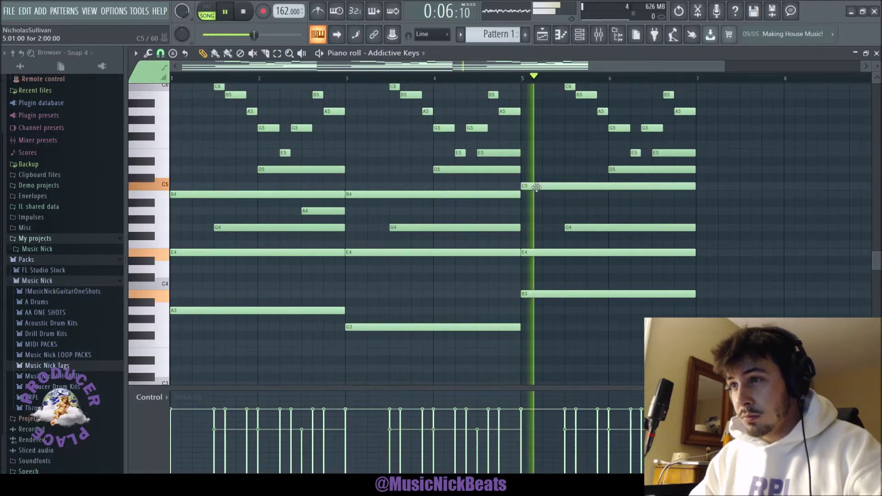
left_click_drag(540, 186, 537, 169)
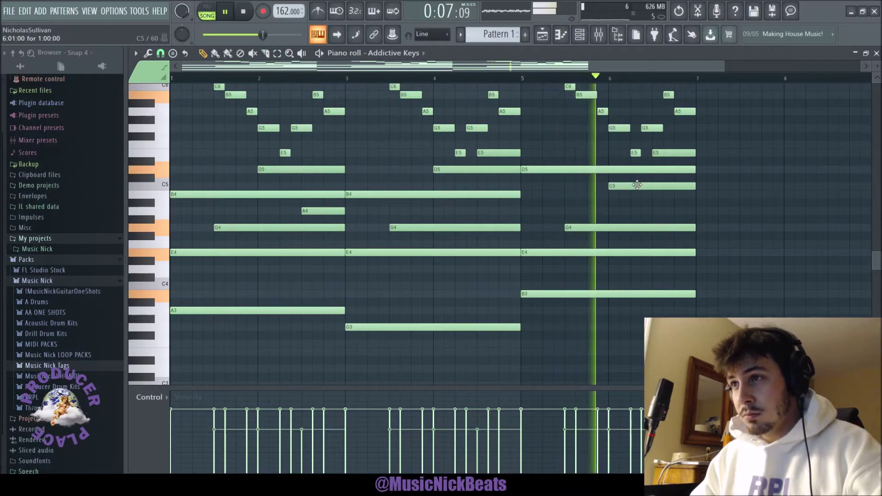
key("space")
Step: Lower the first melody note in bar 5 from C6 to A5 and replay from bar 5
scroll(566, 138, "up", 3)
key("space")
key("space")
key("space")
left_click_drag(568, 144, 570, 163)
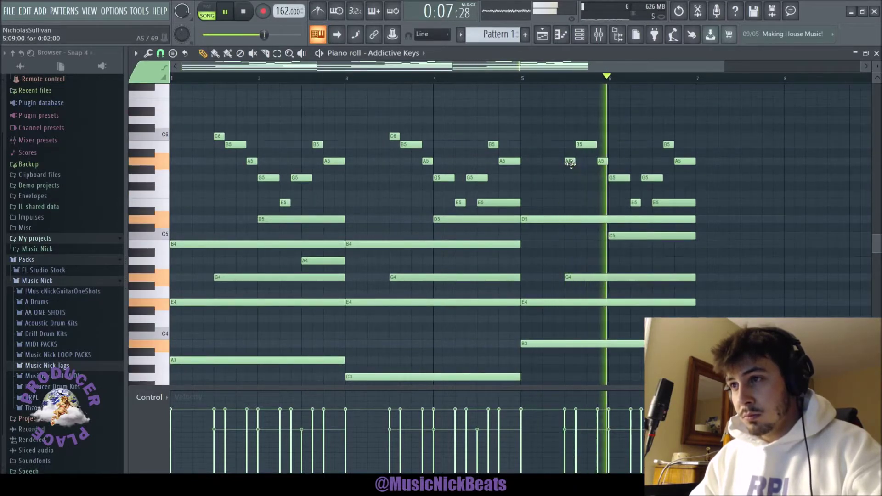
key("space")
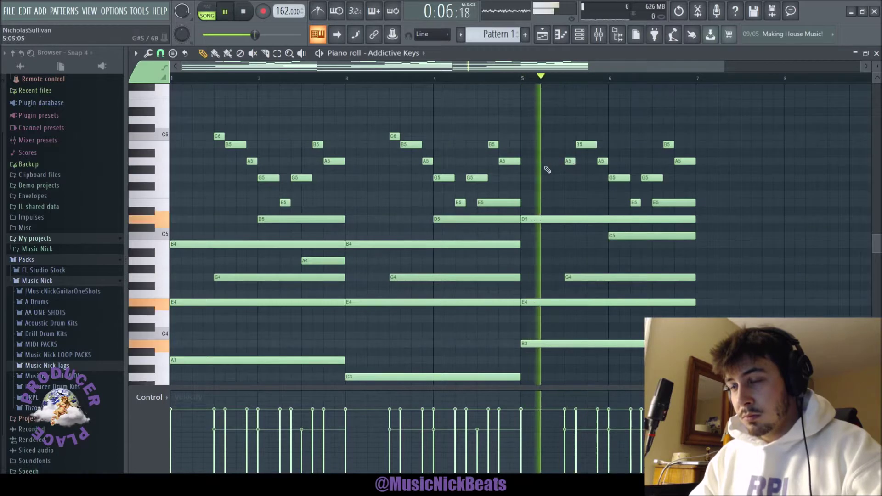
Step: Lower the last melody note of bar 6 to G5 while listening to the bars 5 and 6 phrase
scroll(547, 170, "down", 1)
scroll(528, 209, "down", 3)
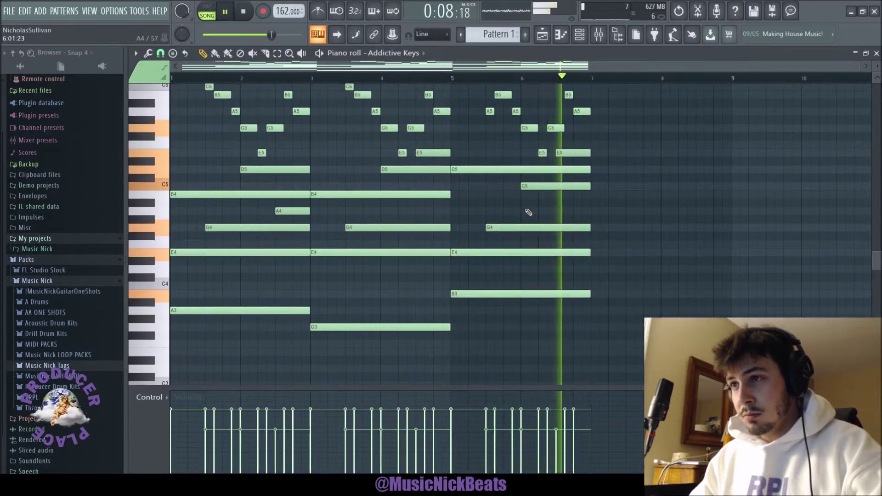
key("space")
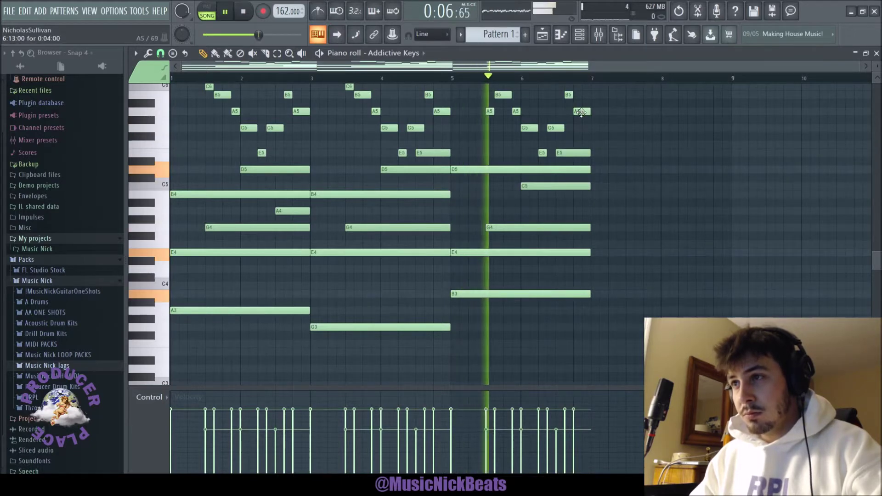
left_click_drag(575, 108, 578, 126)
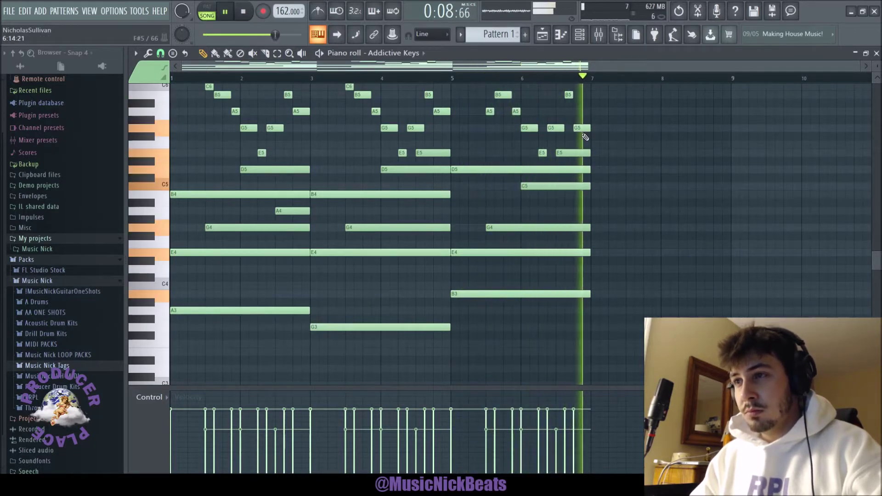
key("space")
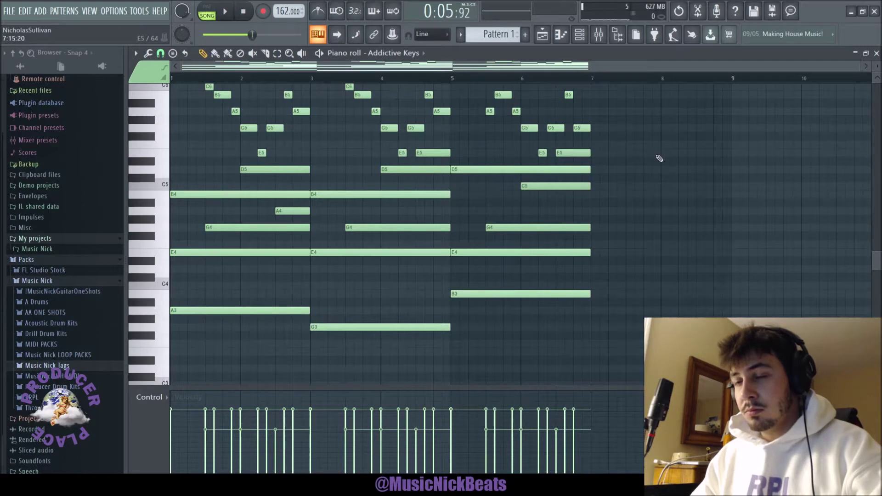
Step: Audition the sustained E4 note of bars 5 and 6 at D4 and return it to E4
key("space")
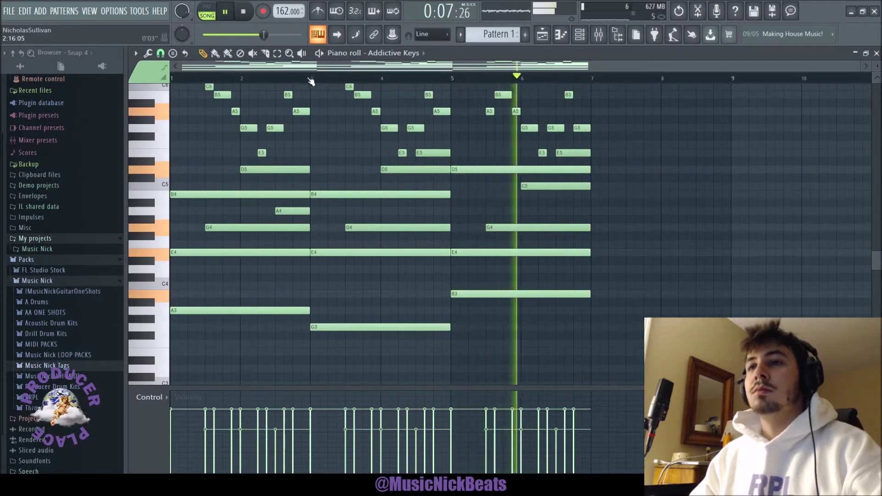
scroll(581, 180, "down", 1)
key("space")
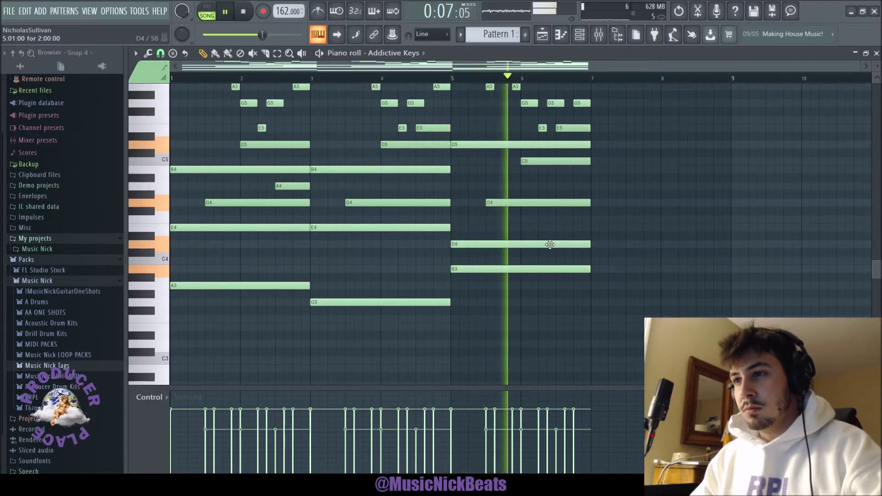
key("space")
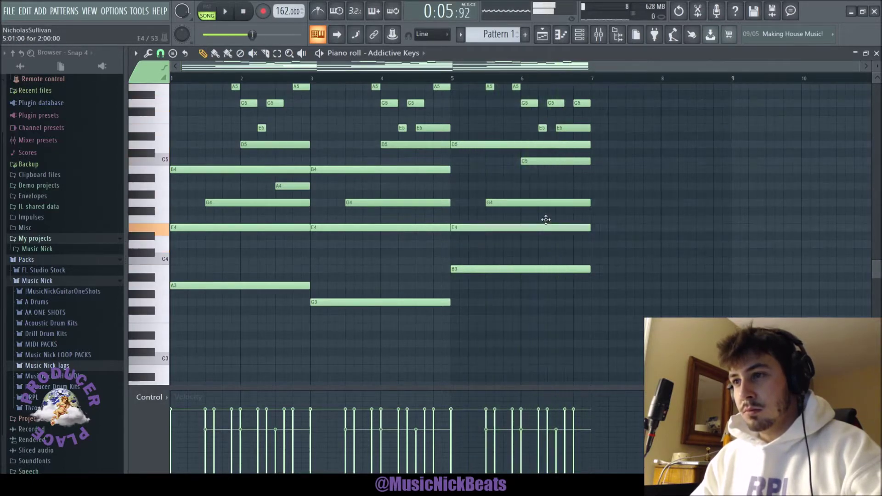
key("space")
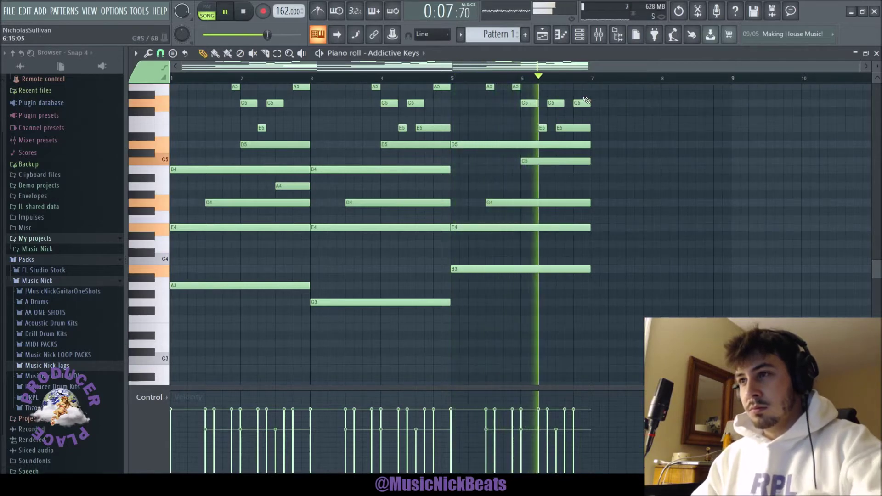
key("space")
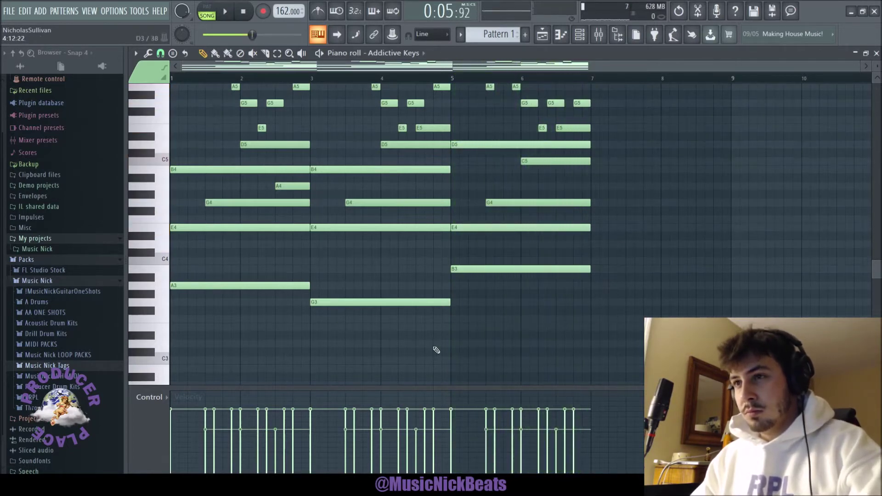
Step: Copy the notes of bars 1 and 2 to bars 7 and 8, lower the copied A3 bass note to E3, and play it
left_click_drag(299, 273, 641, 238)
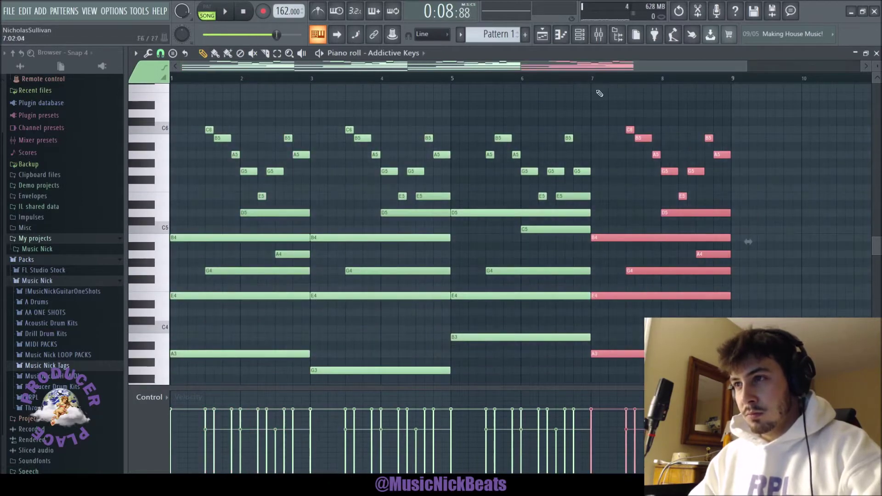
scroll(603, 184, "down", 4)
left_click(607, 253)
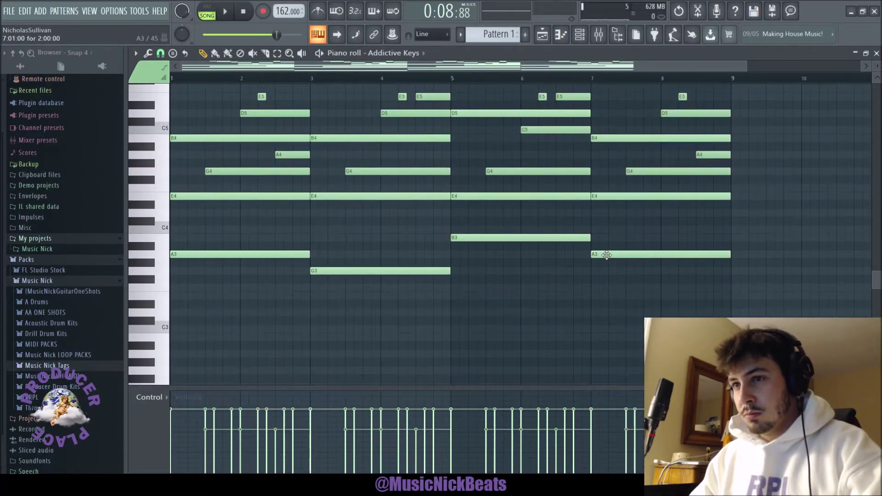
left_click_drag(607, 255, 608, 297)
key("space")
scroll(514, 148, "up", 2)
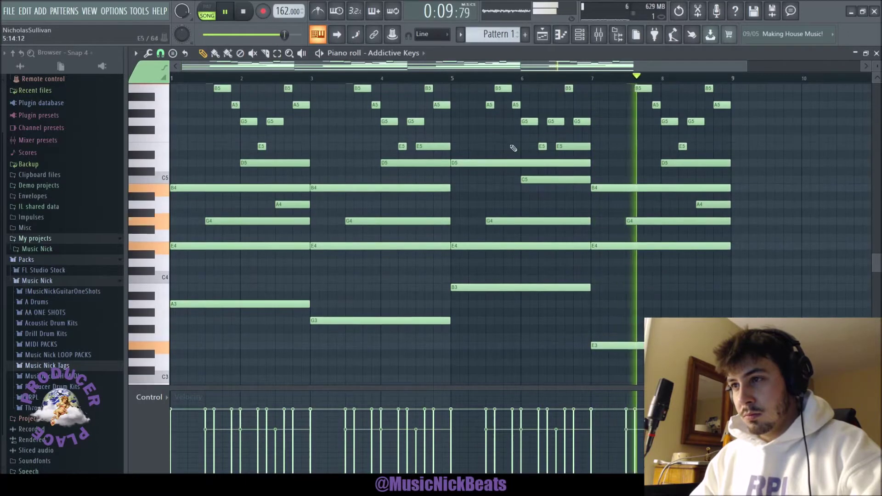
Step: Play from bar 5 and lower the sustained E4 note in bars 7 and 8 to C4
left_click(455, 81)
key("space")
scroll(688, 272, "up", 2)
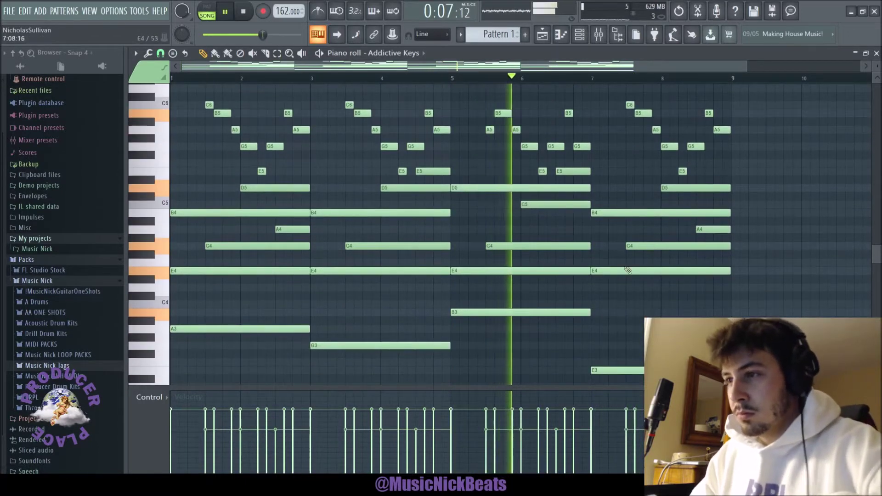
left_click_drag(611, 272, 611, 305)
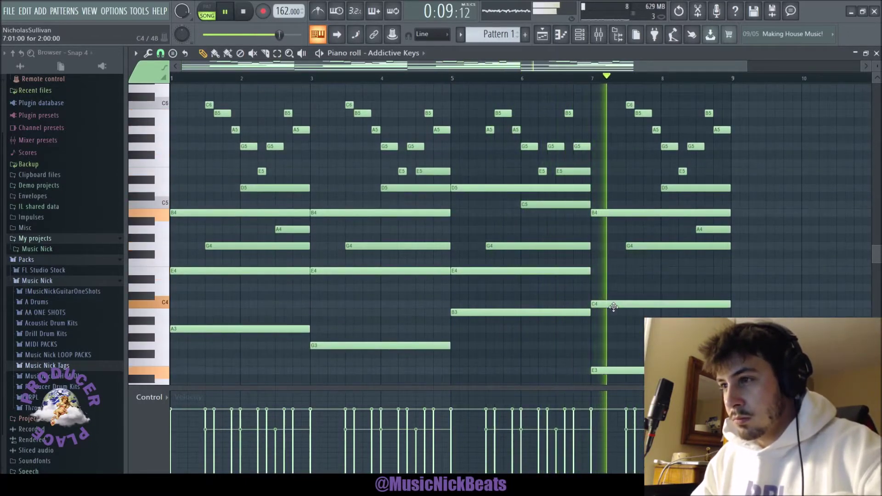
key("space")
key("space")
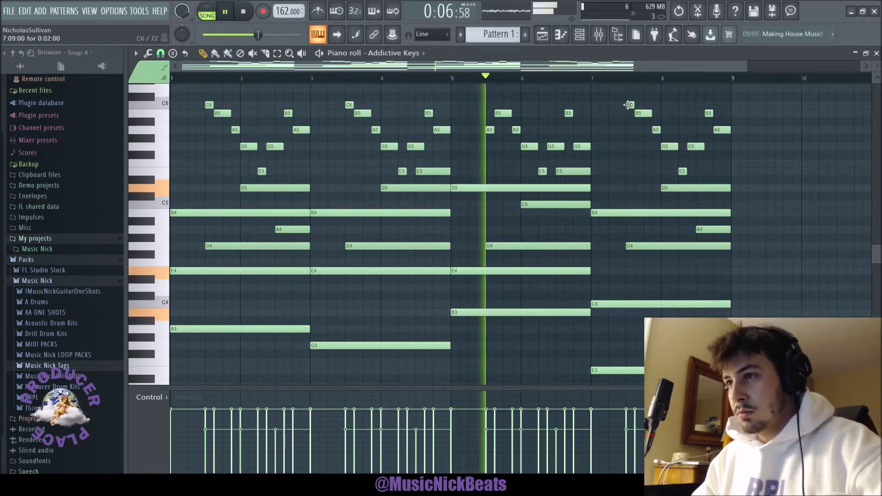
Step: Rework the melody in bars 7 and 8 to run E5, G5, A5, B5, G5, C6, B5, A5, G5
left_click_drag(630, 106, 632, 147)
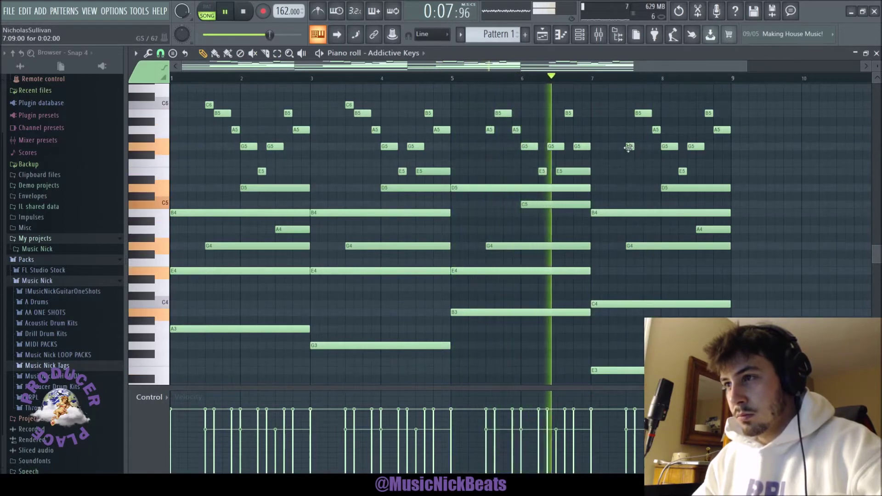
left_click_drag(631, 147, 631, 175)
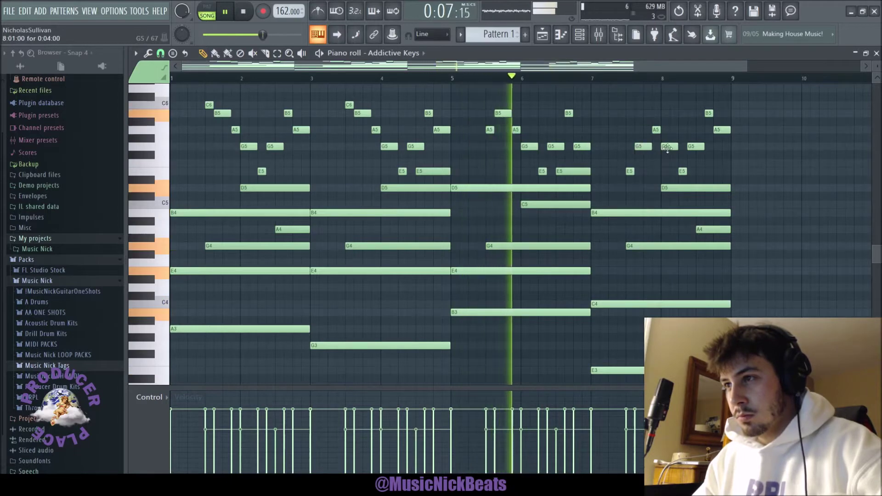
left_click_drag(639, 113, 667, 113)
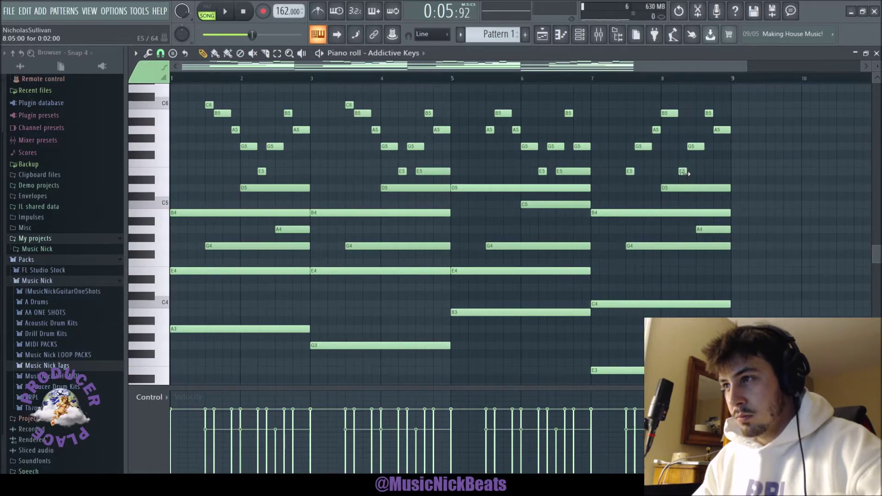
left_click_drag(684, 173, 690, 104)
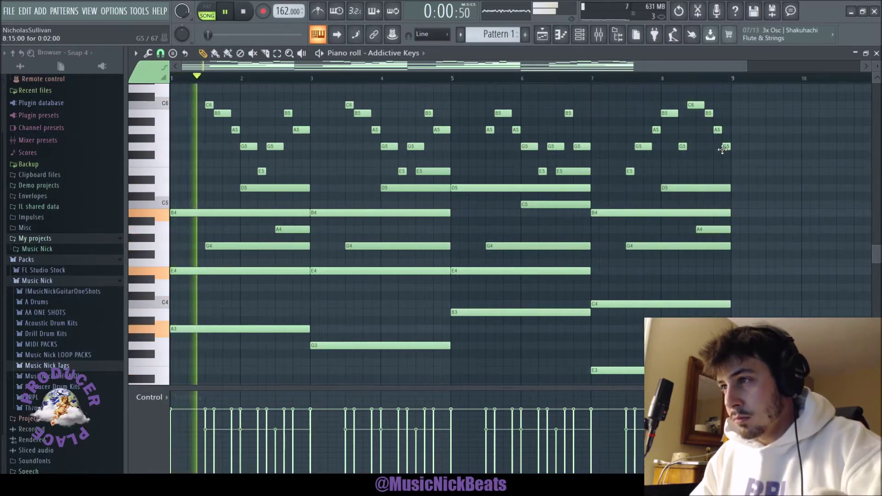
Step: Play back the full eight-bar progression and close the piano roll
scroll(689, 166, "down", 1)
scroll(597, 193, "down", 1)
scroll(376, 273, "up", 3)
scroll(377, 273, "down", 2)
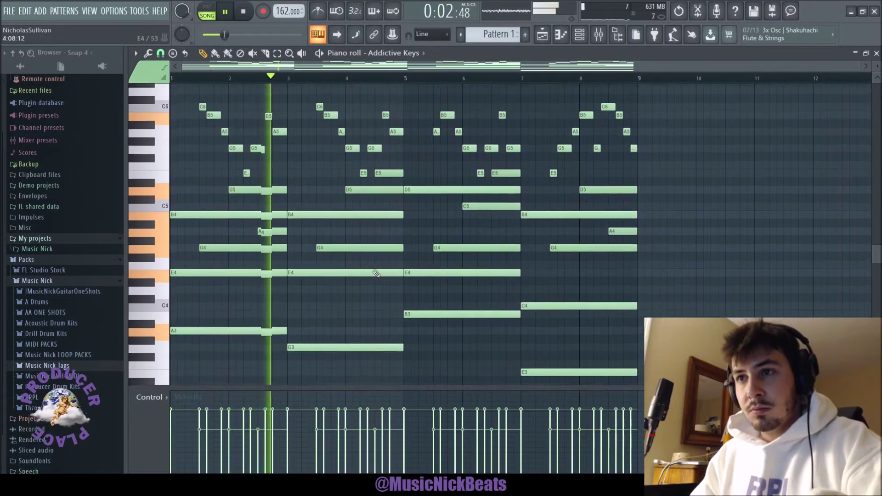
left_click_drag(879, 65, 880, 66)
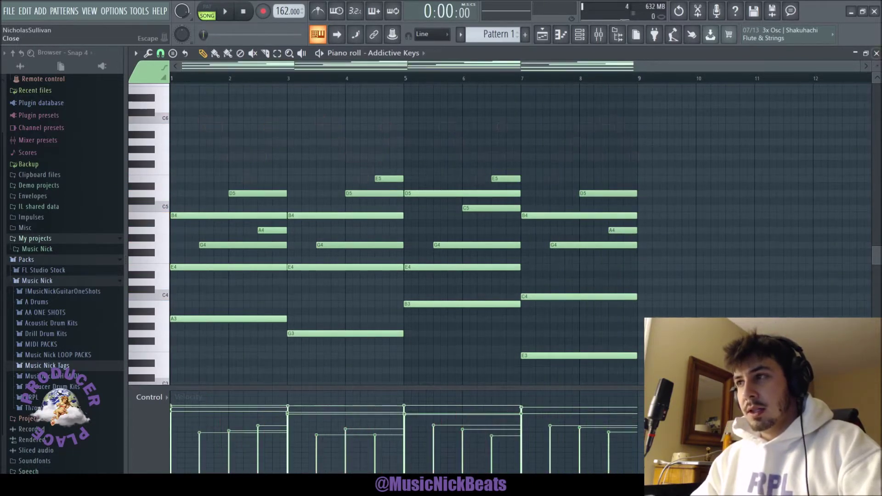
left_click(876, 53)
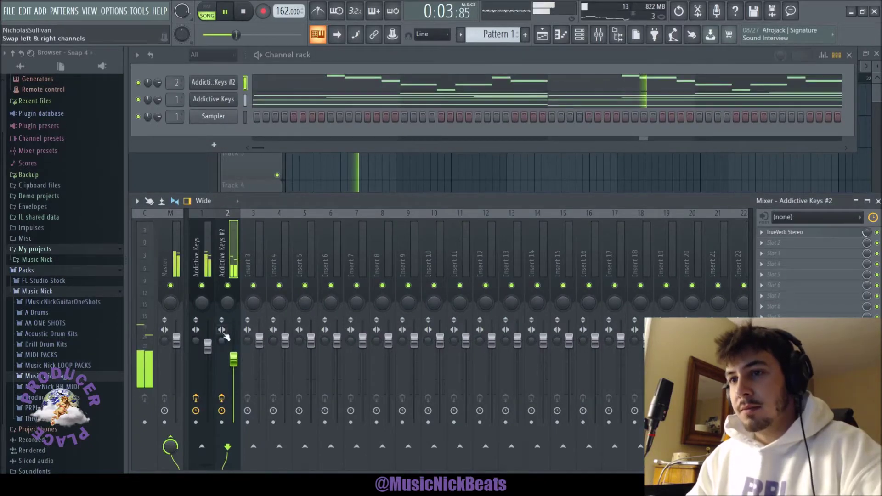
Step: Raise the volume of the Addictive Keys #2 mixer track slightly during playback
left_click_drag(234, 370, 235, 361)
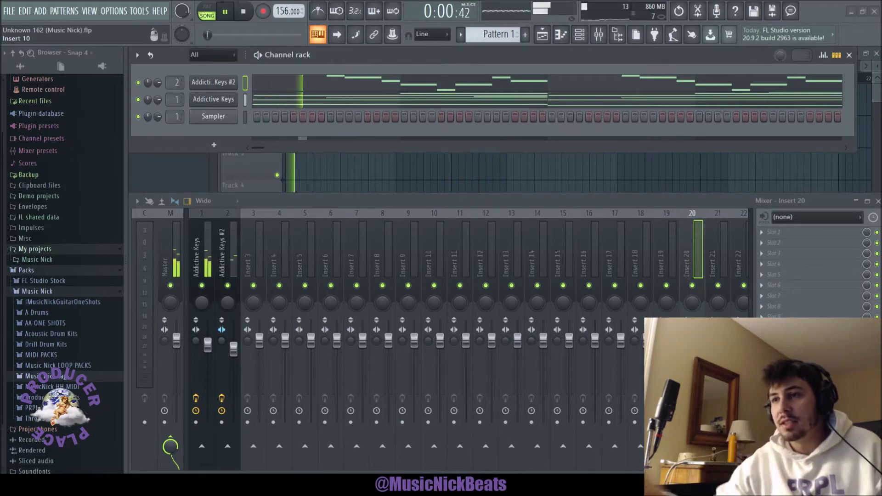
left_click(680, 98)
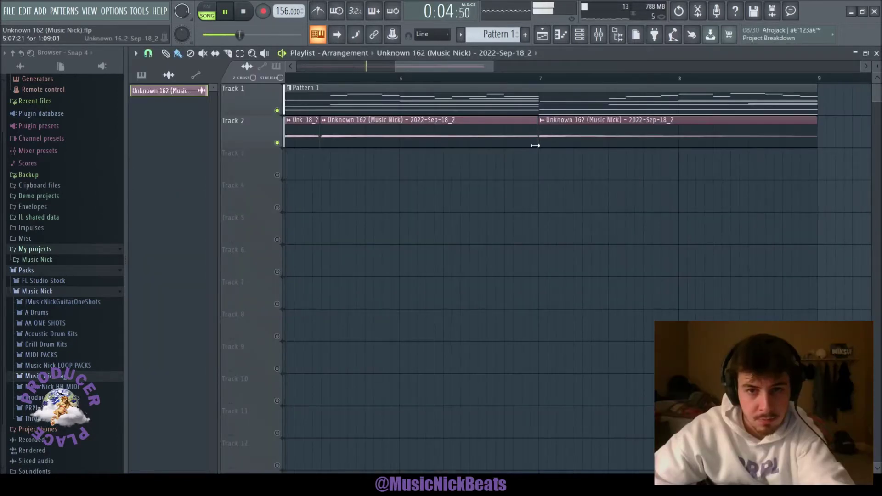
Step: Show the channel rack over the playlist and toggle the metronome
scroll(495, 164, "down", 5)
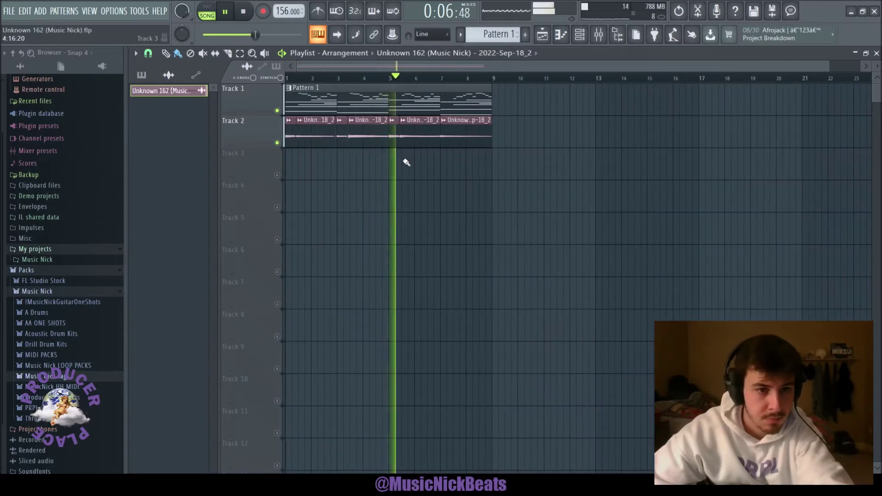
key("F6")
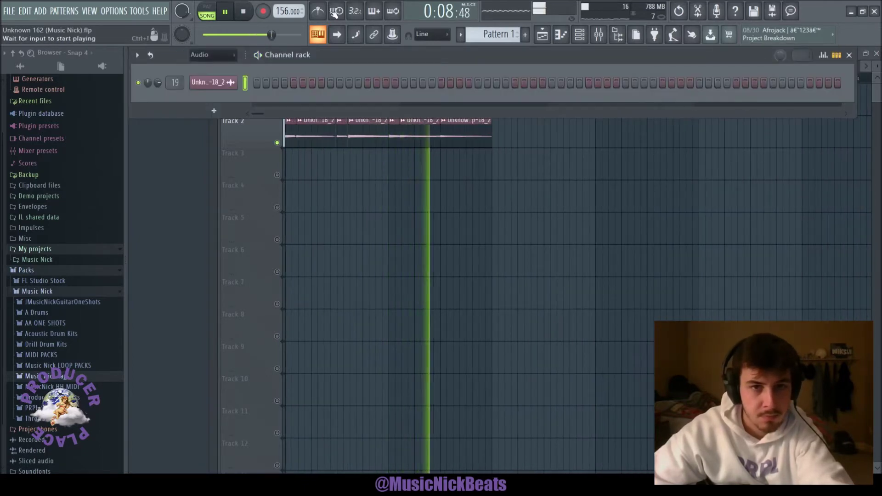
left_click(319, 13)
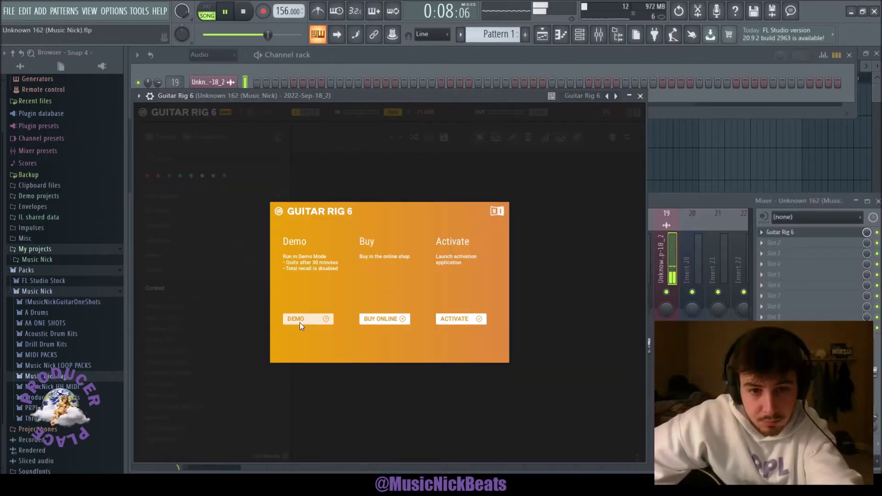
Step: Run Guitar Rig 6 on the recorded audio's mixer track in demo mode and filter its presets by the Rock genre
left_click(299, 321)
left_click_drag(313, 95, 321, 69)
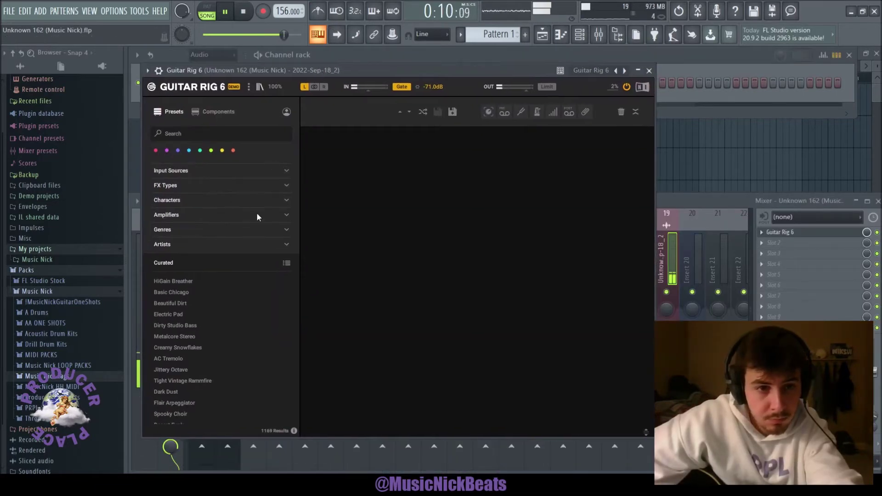
left_click(285, 229)
left_click(232, 267)
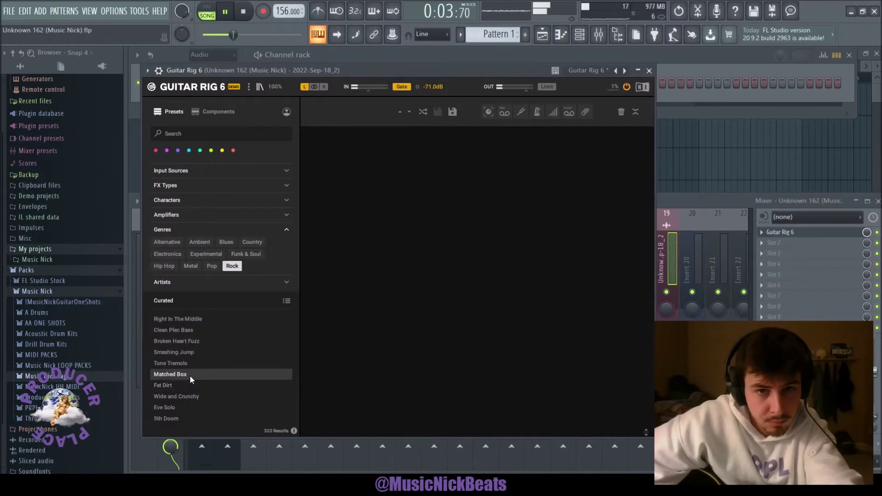
Step: Try the Matched Box preset on the recorded audio and look through the rest of the Rock presets in Guitar Rig 6
left_click(190, 376)
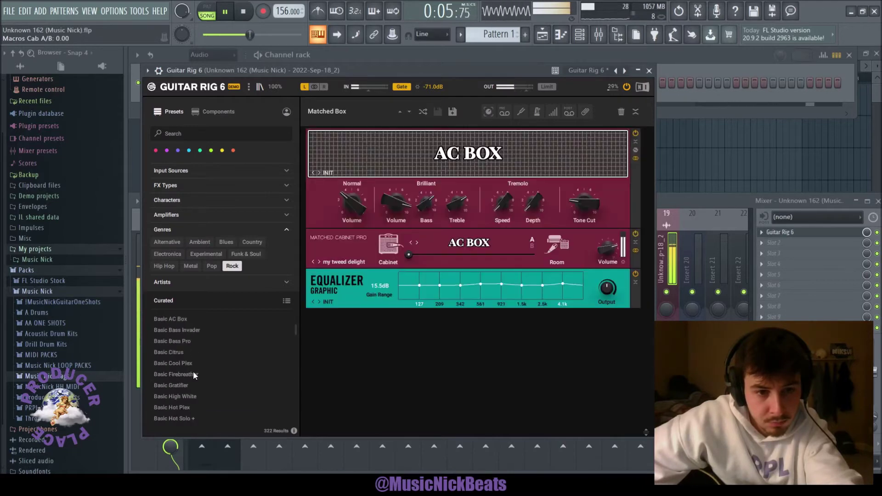
scroll(193, 373, "down", 10)
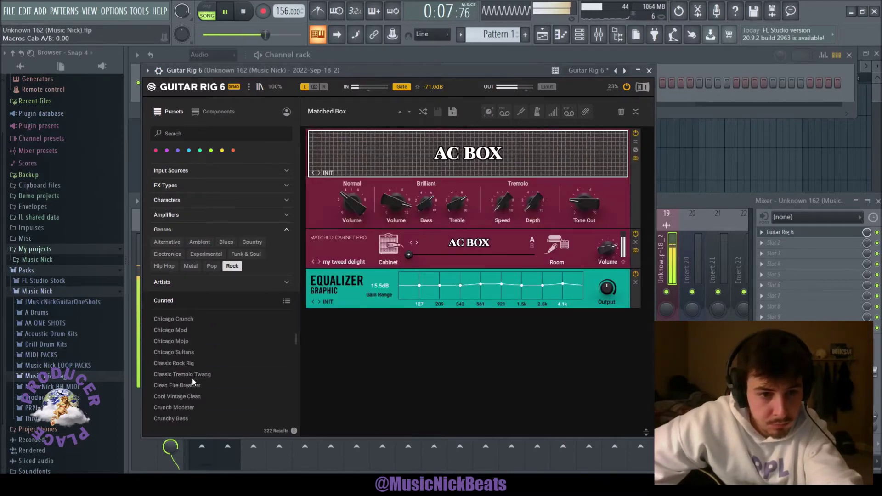
scroll(193, 379, "down", 5)
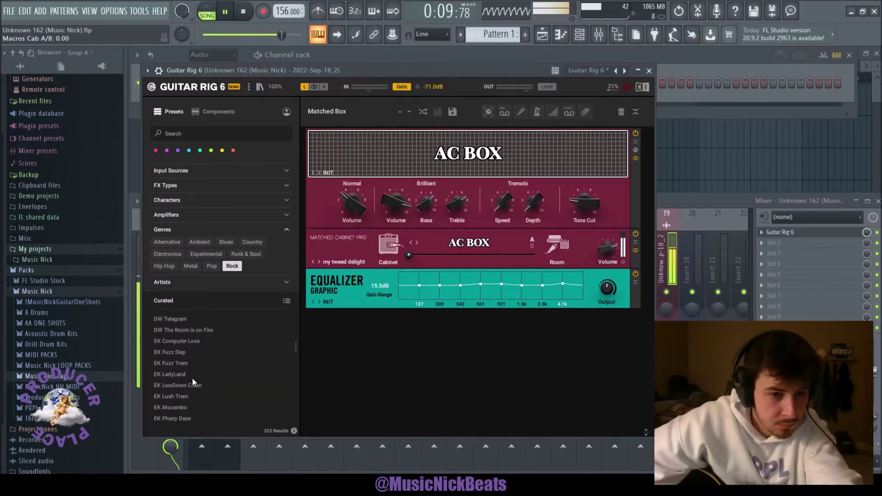
scroll(193, 380, "down", 5)
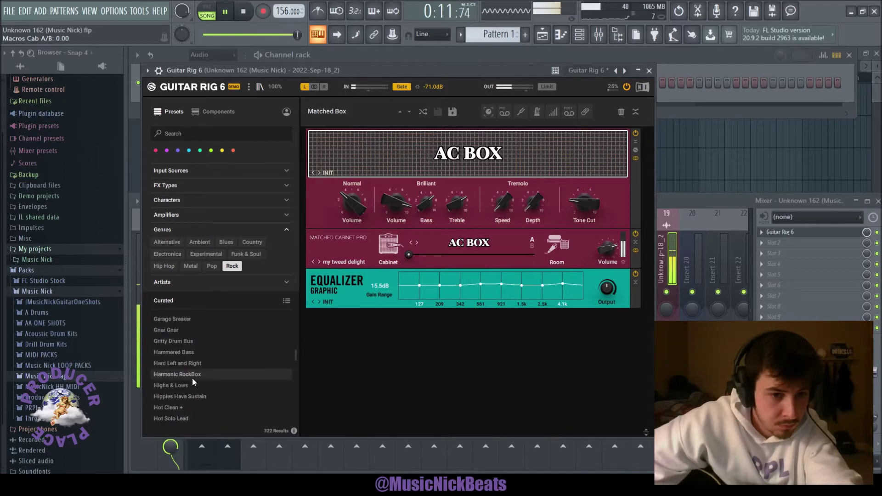
scroll(192, 377, "down", 5)
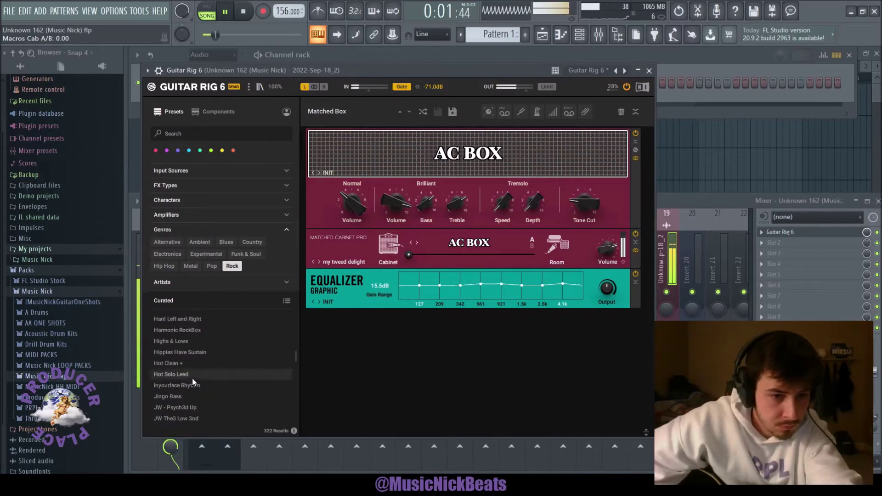
scroll(193, 377, "down", 10)
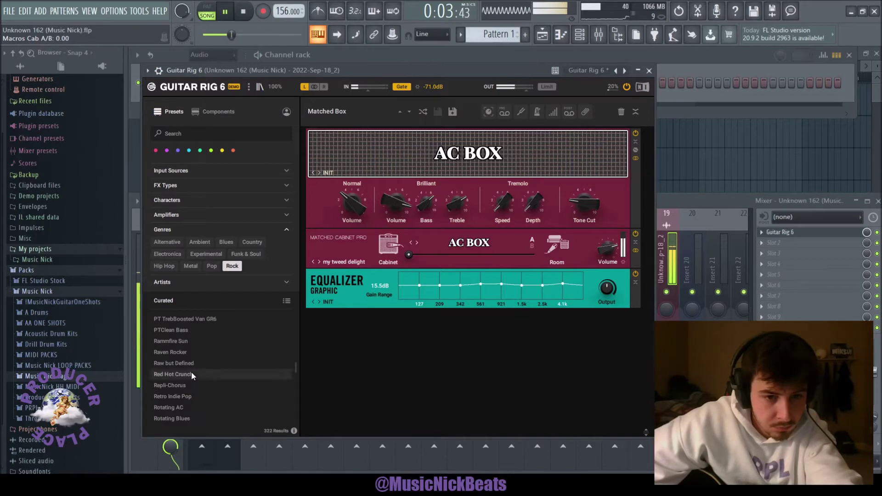
scroll(187, 381, "down", 10)
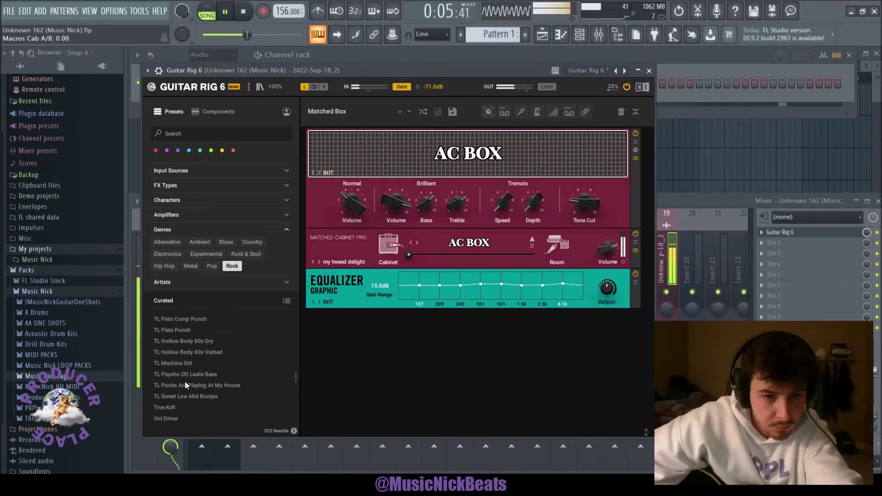
scroll(184, 382, "down", 5)
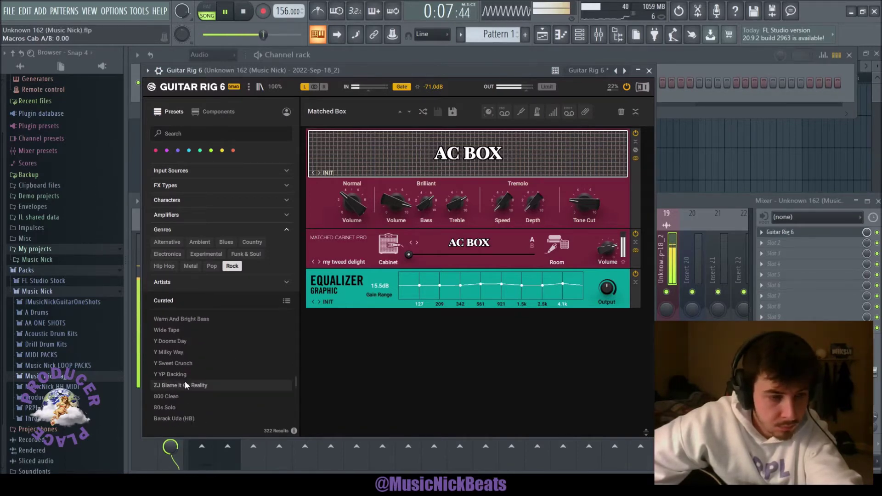
Step: Load the Buzzed Michael Clean preset in Guitar Rig 6 and close the plugin window
scroll(185, 381, "down", 3)
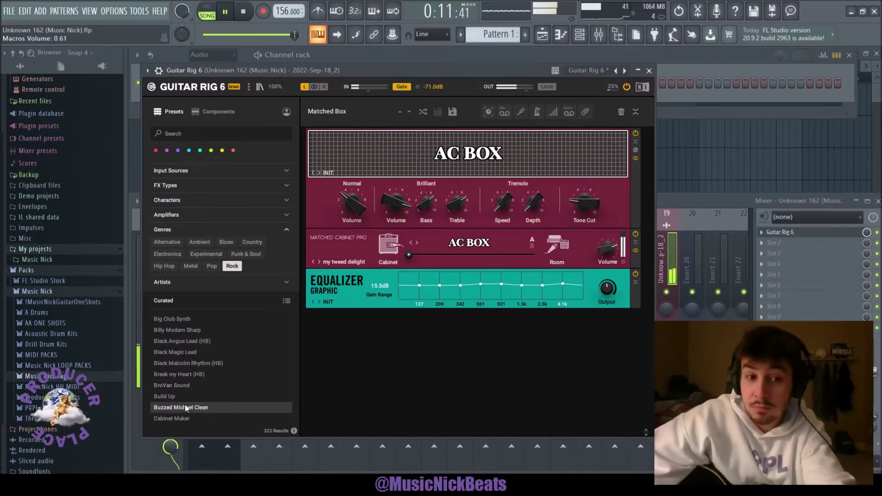
left_click(187, 408)
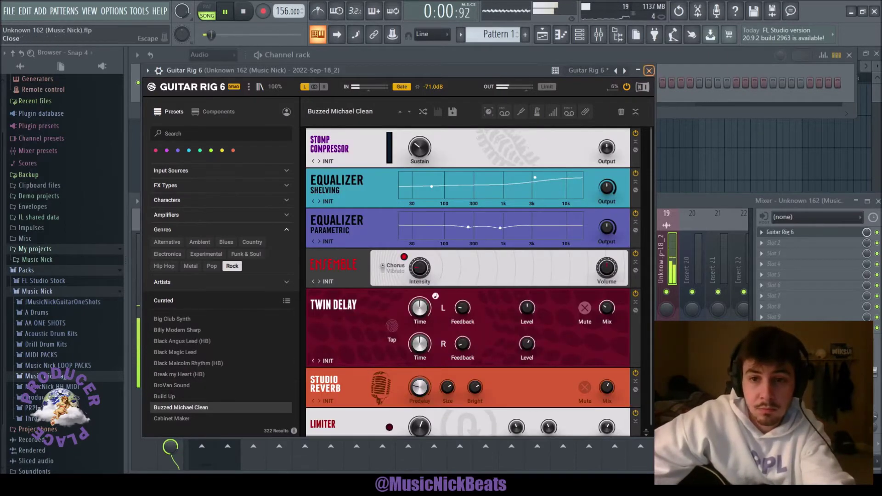
left_click(650, 70)
left_click_drag(210, 35, 245, 35)
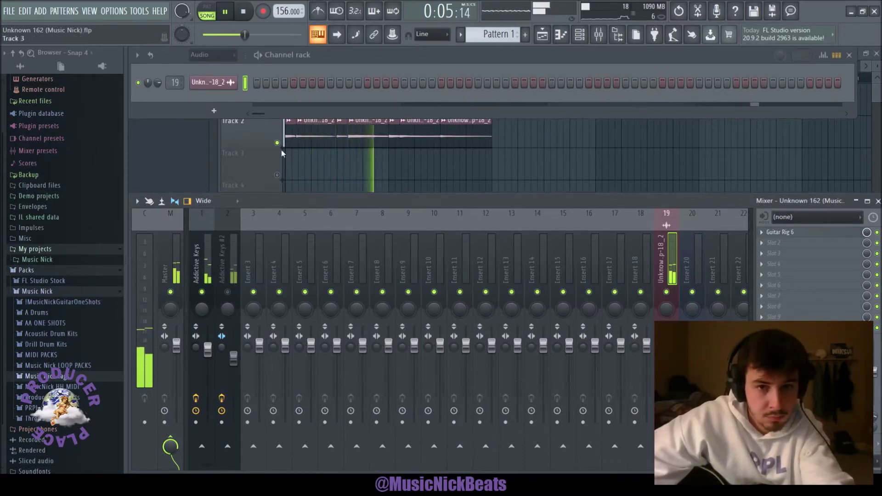
Step: Raise the recorded audio clip's time-stretching pitch with the stretch mode on Auto, start playback and close the clip's settings
right_click(357, 165)
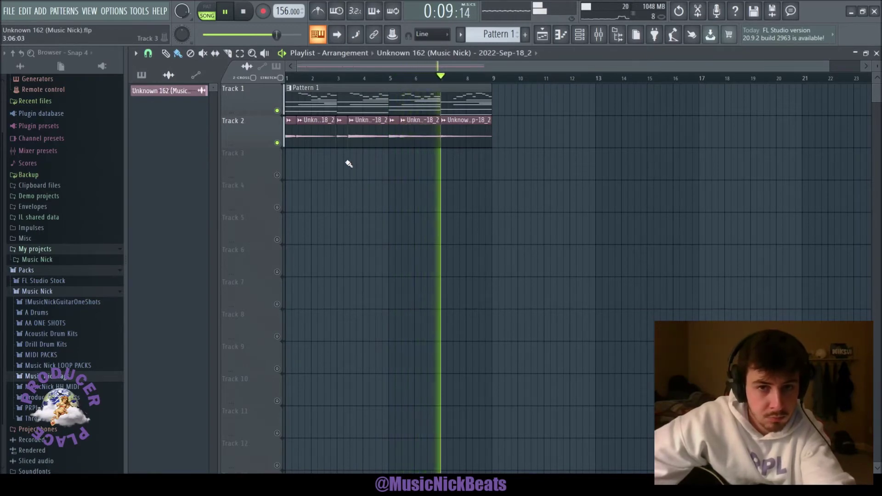
key("F6")
key("F9")
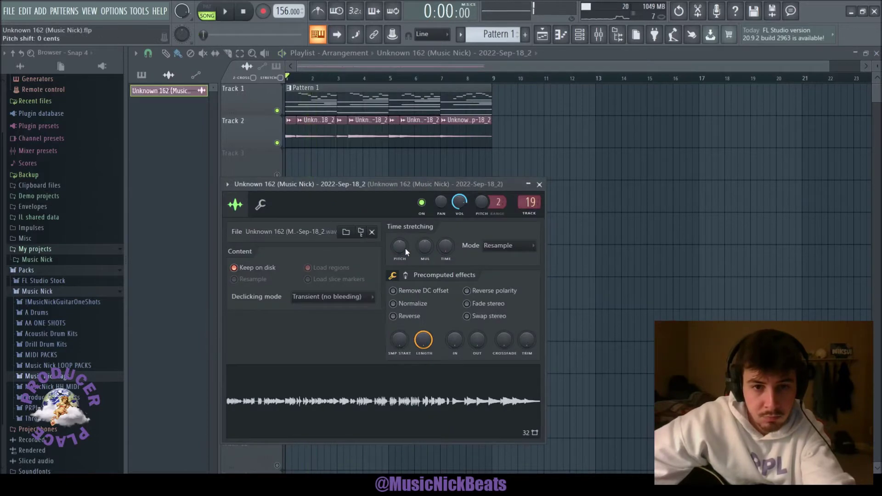
left_click_drag(407, 251, 396, 258)
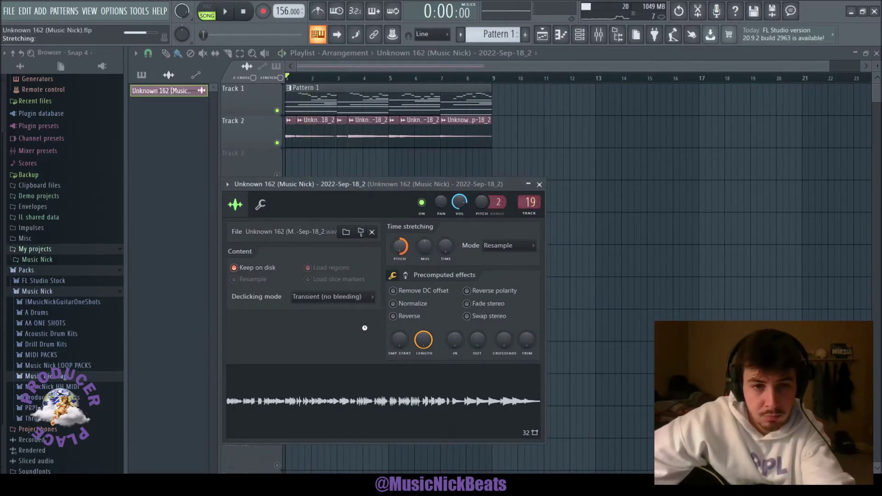
key("space")
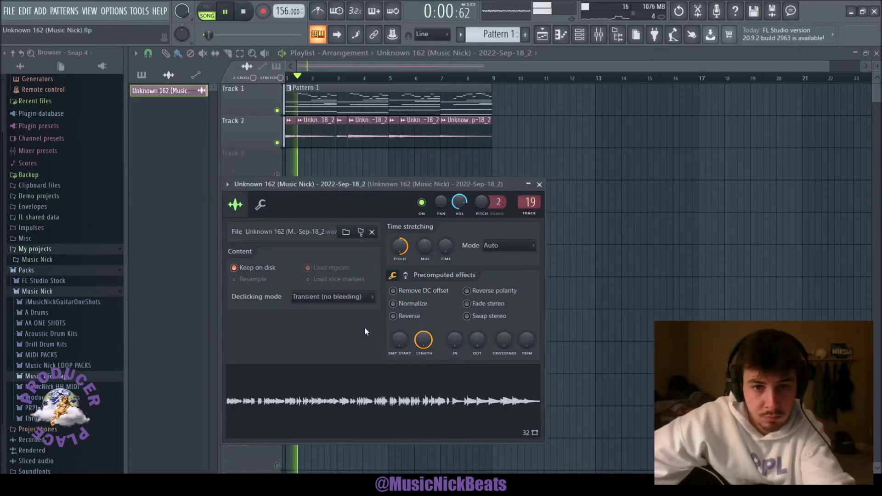
left_click(539, 185)
Step: Show the channel rack and mixer, unmute Addictive Keys #2 and lower the recorded audio's mixer track volume
key("F6")
key("F9")
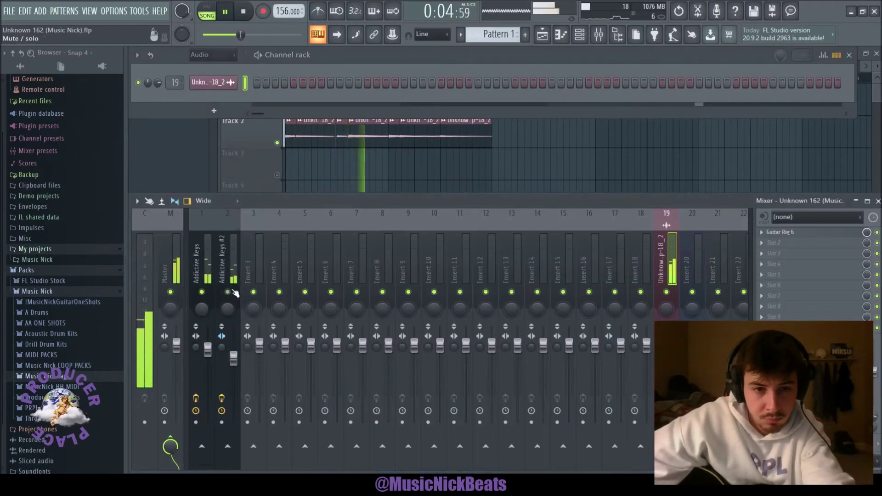
left_click_drag(672, 362, 672, 383)
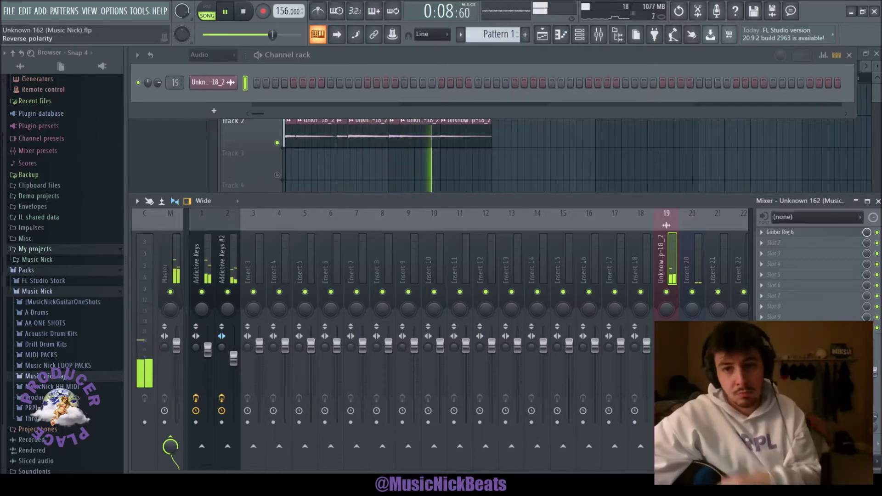
Step: Add EffectRack effects to the recorded audio's mixer track with the Kush Mints Echoes preset at a low Mix and a custom reverb preset
left_click(398, 269)
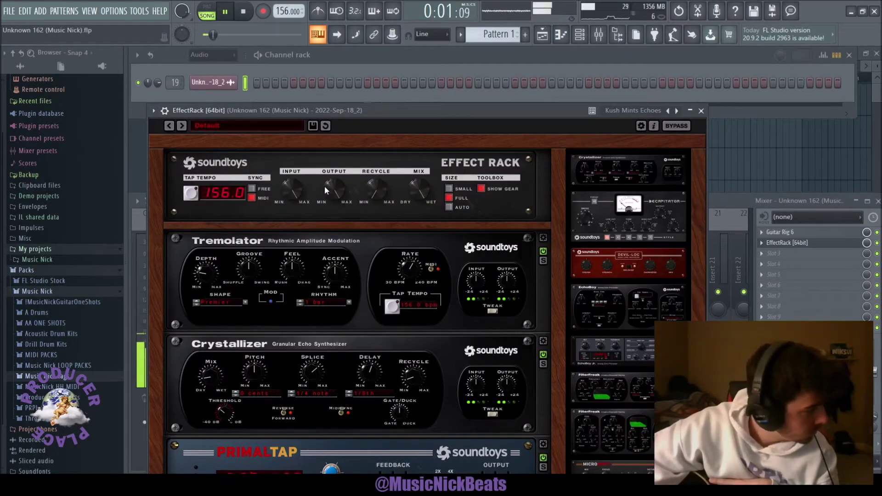
left_click_drag(418, 186, 412, 225)
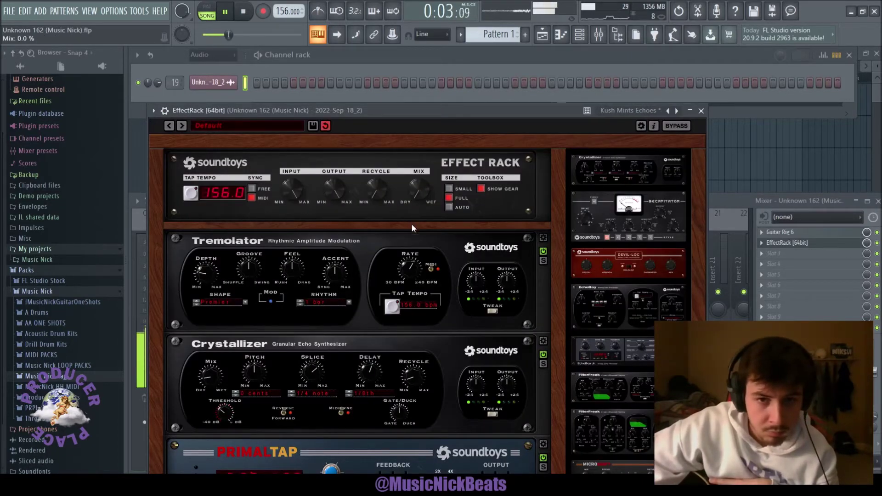
mouse_move(411, 195)
left_mouse_down()
mouse_move(410, 174)
mouse_move(417, 196)
left_mouse_up()
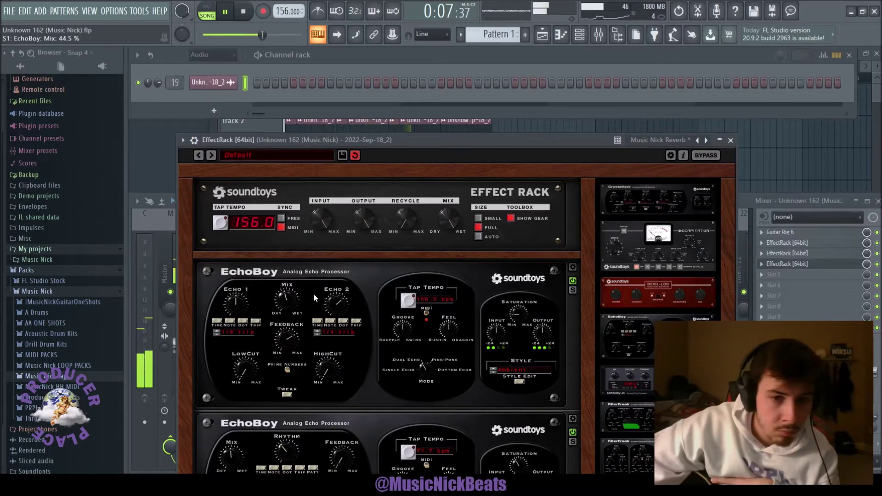
left_click(731, 139)
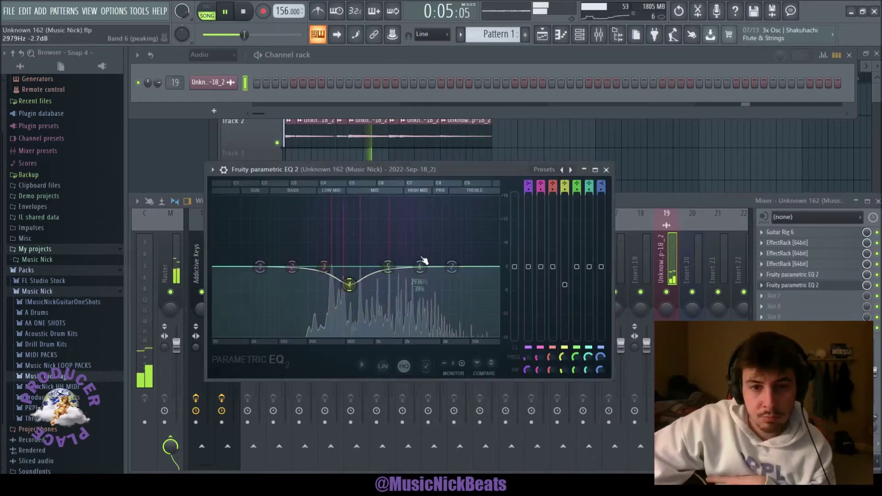
Step: In the second Fruity parametric EQ 2, cut the lows with band 1 at about 63 Hz, dip bands 4 and 6, and shift band 7 higher
left_click_drag(363, 275, 352, 289)
left_click_drag(453, 267, 484, 265)
left_click_drag(324, 267, 323, 266)
left_click_drag(261, 268, 262, 332)
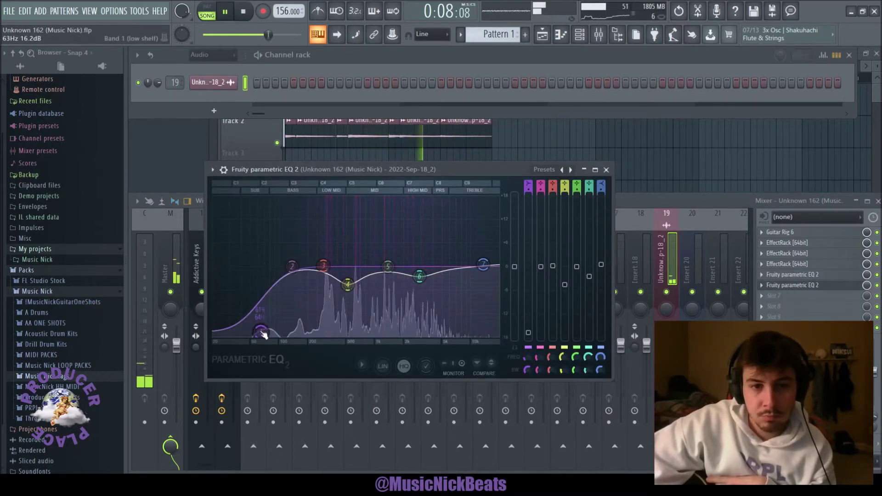
left_click(606, 170)
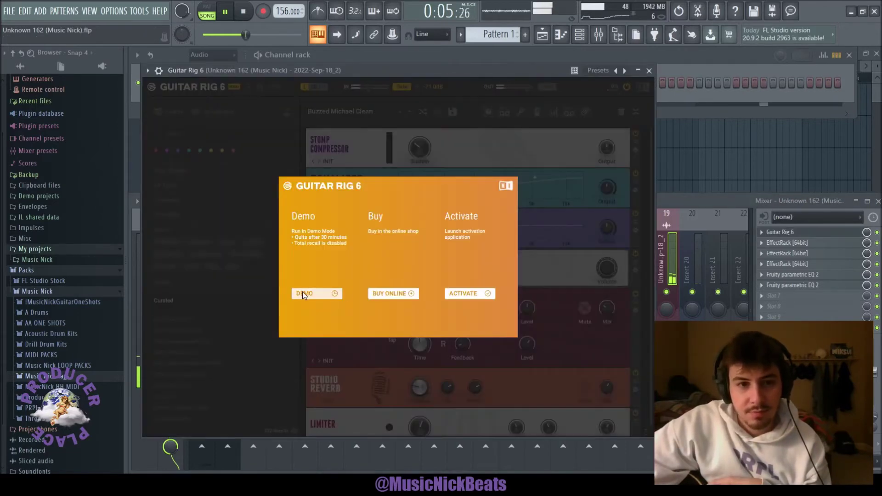
Step: Run Guitar Rig 6 in demo mode again on the recorded audio's track and close its window
left_click(303, 293)
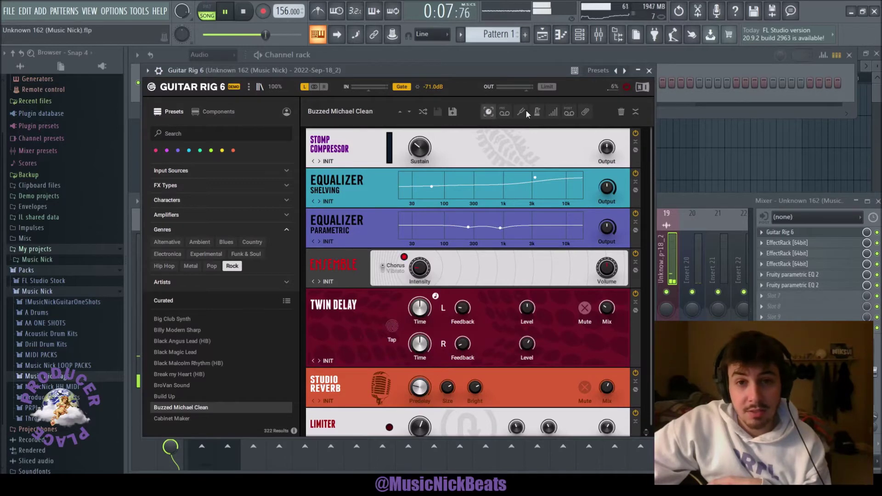
key("Escape")
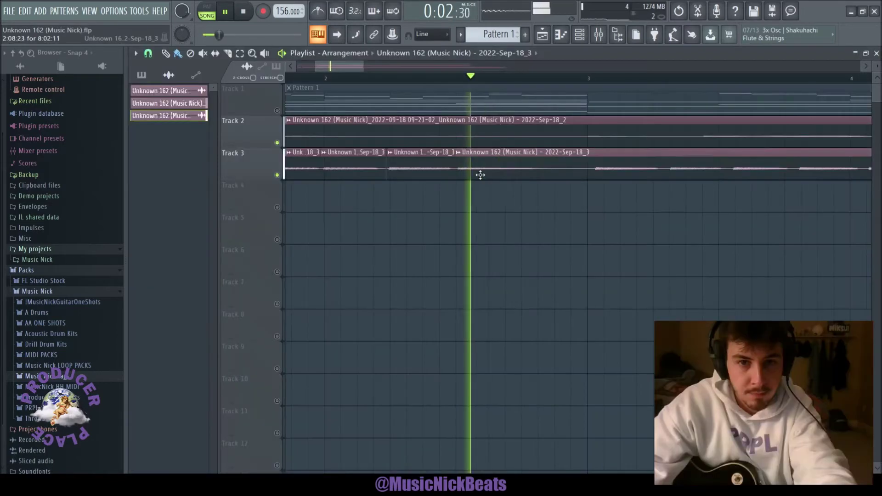
Step: Slice the Track 3 recording near bar 3 and move the following part to start exactly on bar 3
key("space")
left_click_drag(353, 67, 364, 68)
left_click_drag(465, 174, 477, 187)
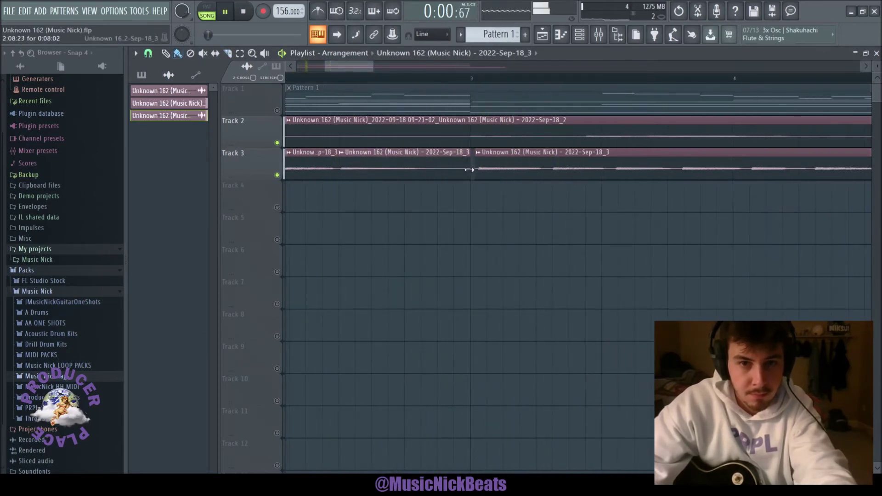
left_click_drag(505, 169, 498, 173)
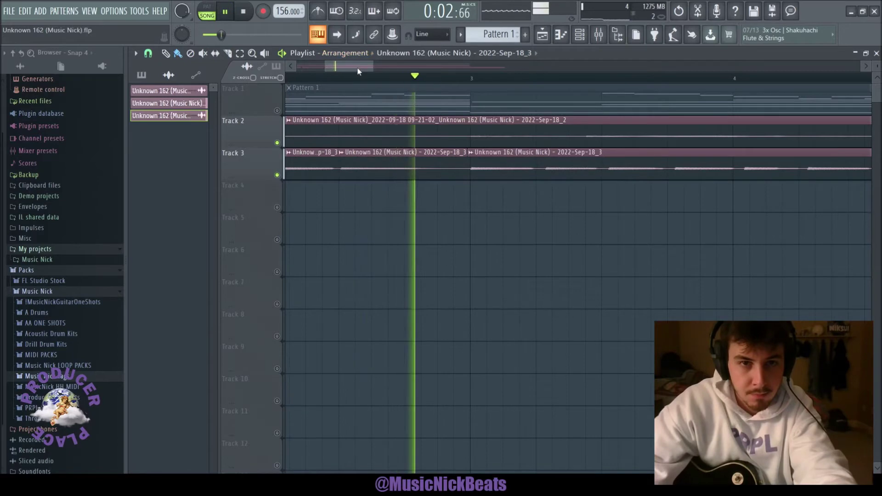
Step: Slice the Track 3 recording at the second note of bar 3 and pull the following part earlier onto beat 2
key("space")
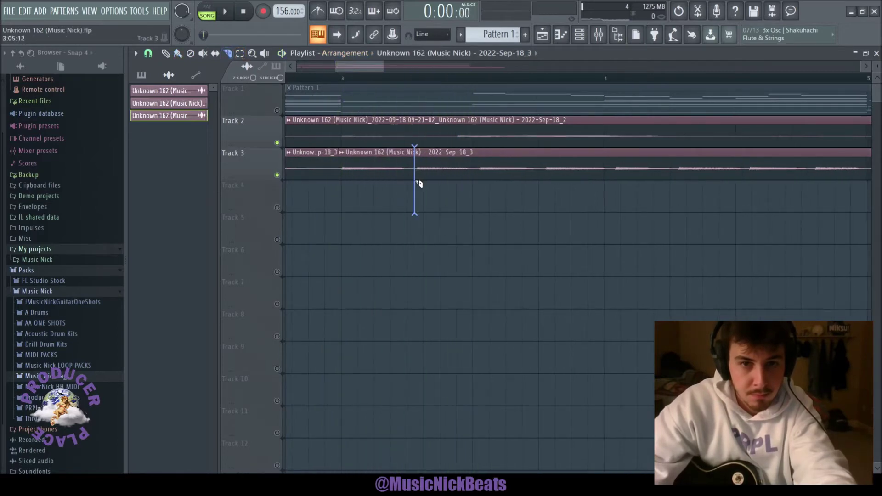
left_click_drag(420, 184, 415, 183)
key("space")
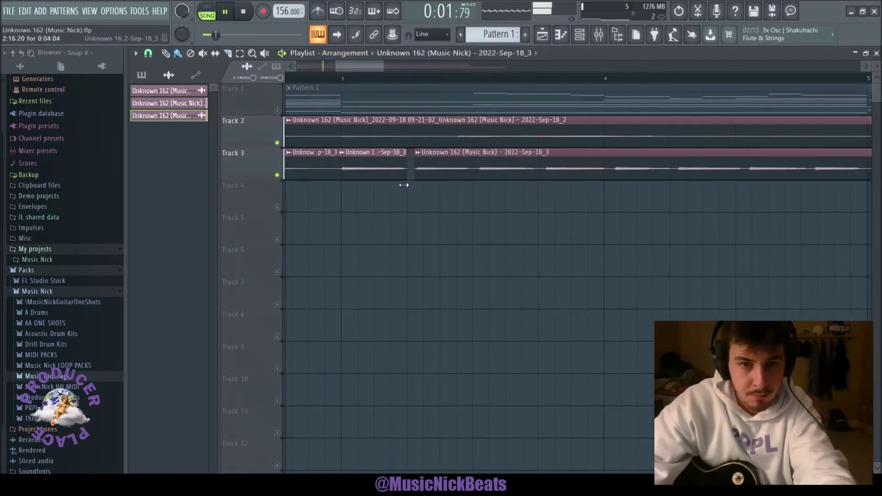
left_click_drag(440, 172, 432, 172)
Step: Slice the Track 3 recording at the note near bar 4 and nudge the following part slightly earlier
key("space")
left_click(227, 53)
key("space")
left_click_drag(362, 72, 379, 70)
left_click_drag(437, 150, 437, 178)
left_click(178, 54)
key("space")
key("space")
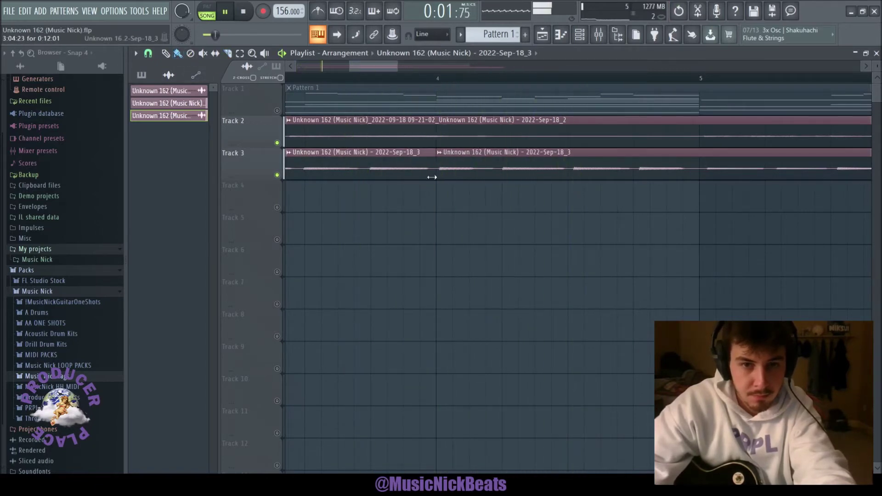
left_click_drag(450, 174, 447, 177)
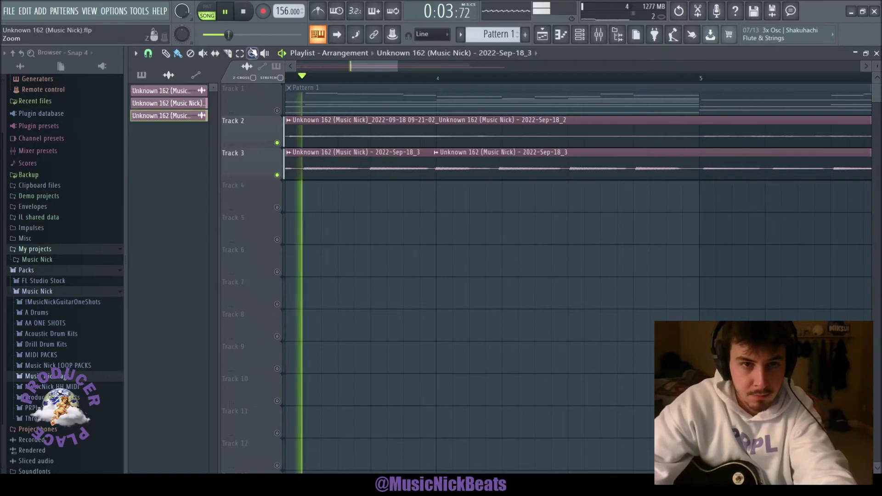
Step: Slice the Track 3 recording at the next note, near beat 2 of bar 4, and toggle playback
left_click(230, 55)
left_click_drag(497, 146, 497, 178)
key("space")
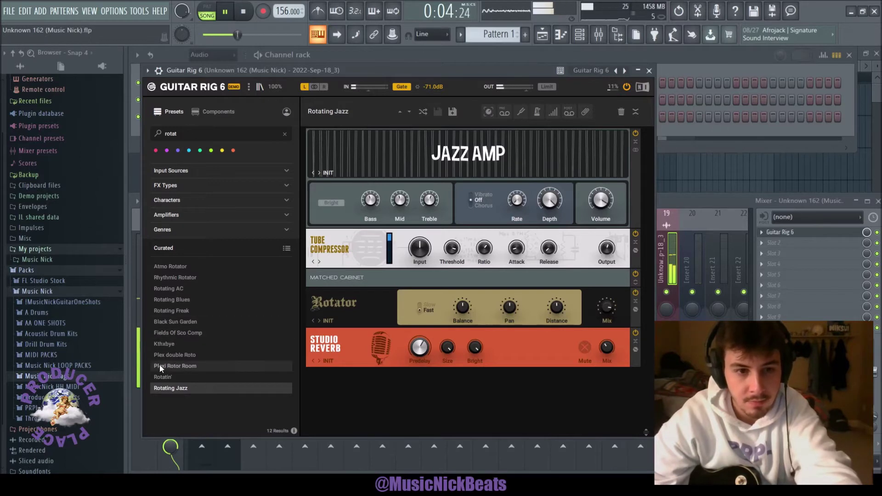
Step: Audition the Rotating Blues and Rotating AC presets on the new recording in Guitar Rig 6 and return to Rotating Jazz
left_click(185, 300)
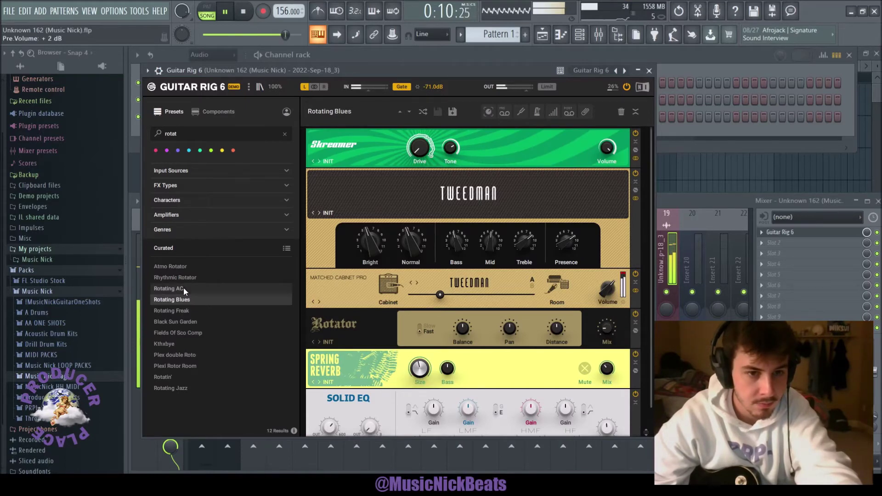
left_click(183, 288)
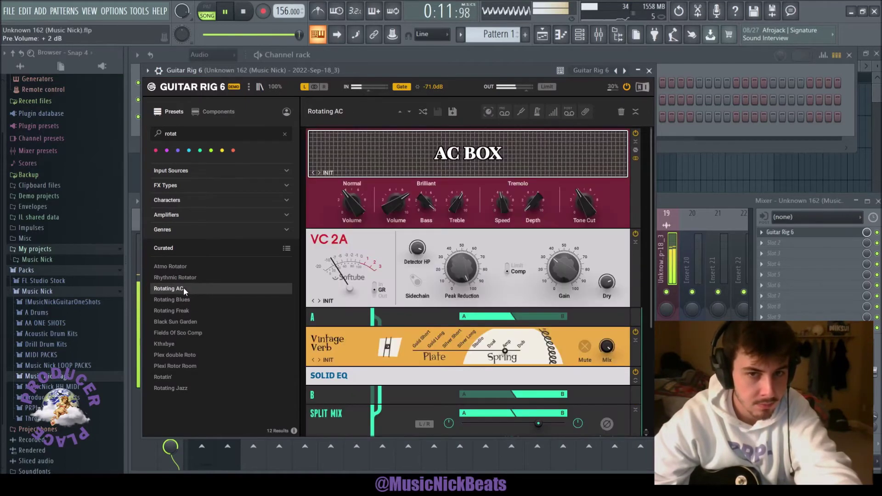
left_click(175, 387)
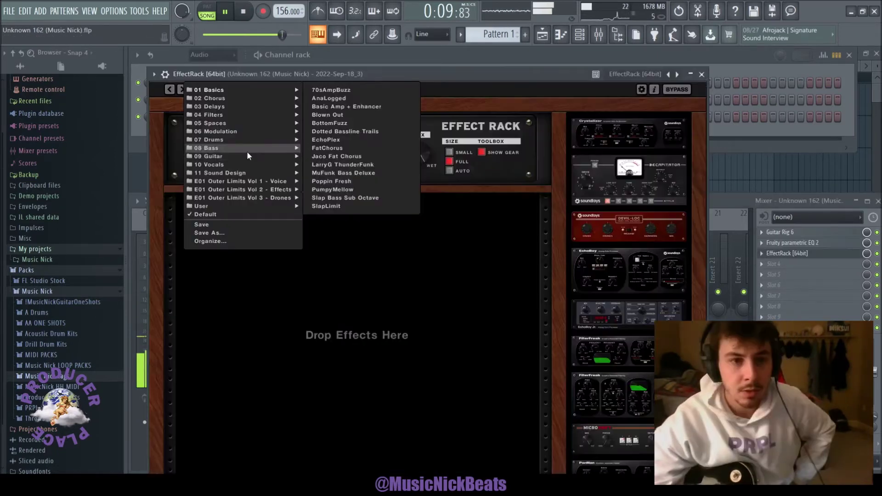
Step: Load the Slightly Washy guitar preset in EffectRack on the Track 3 recording and set its mix to about 49.5%
mouse_move(280, 155)
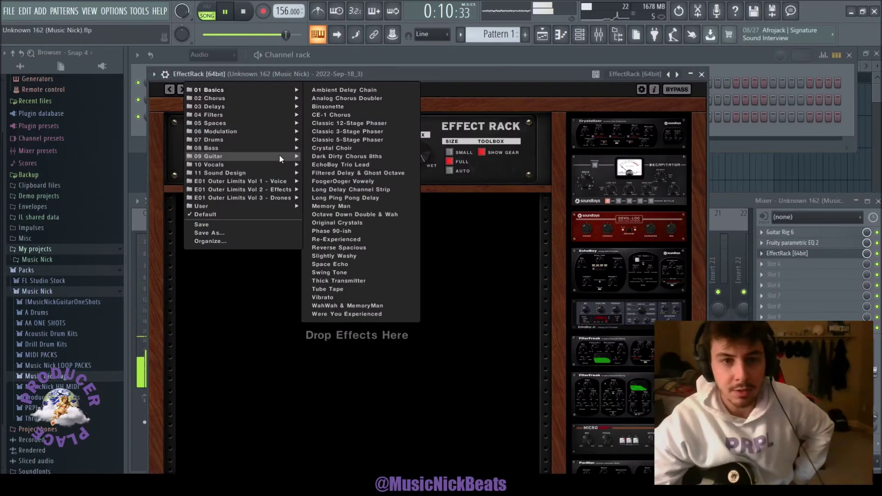
left_click(347, 257)
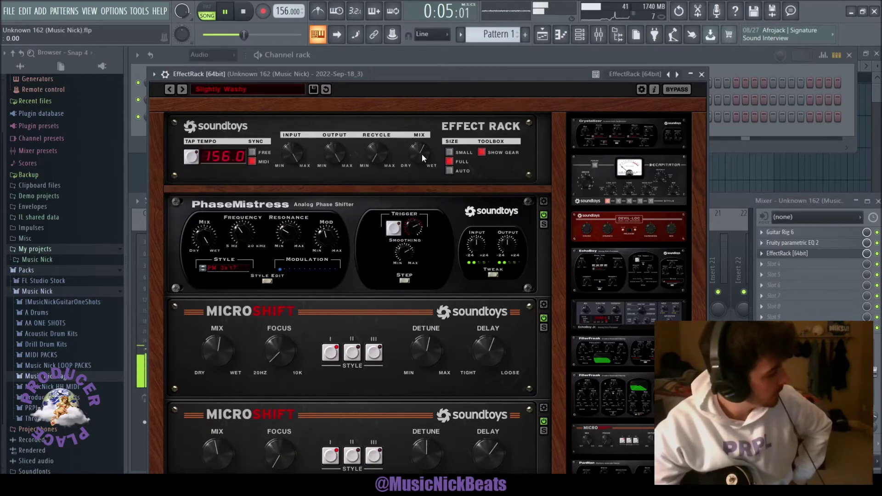
left_click(702, 74)
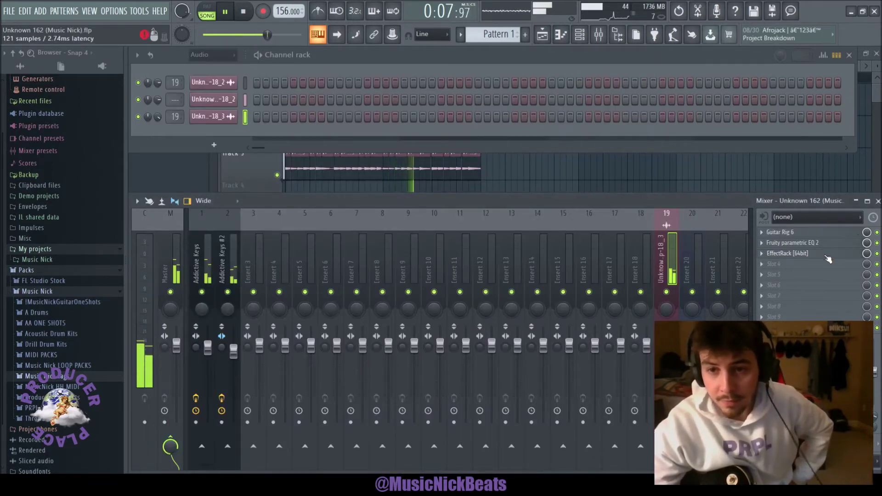
left_click(826, 254)
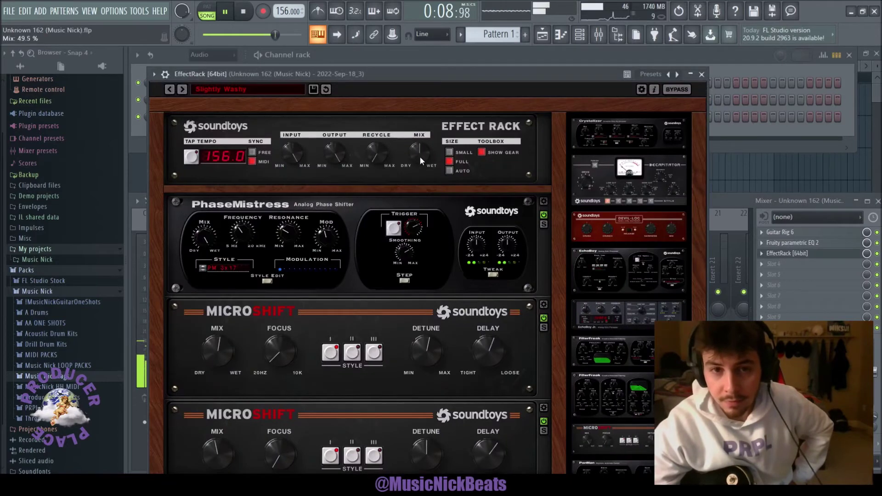
left_click(702, 74)
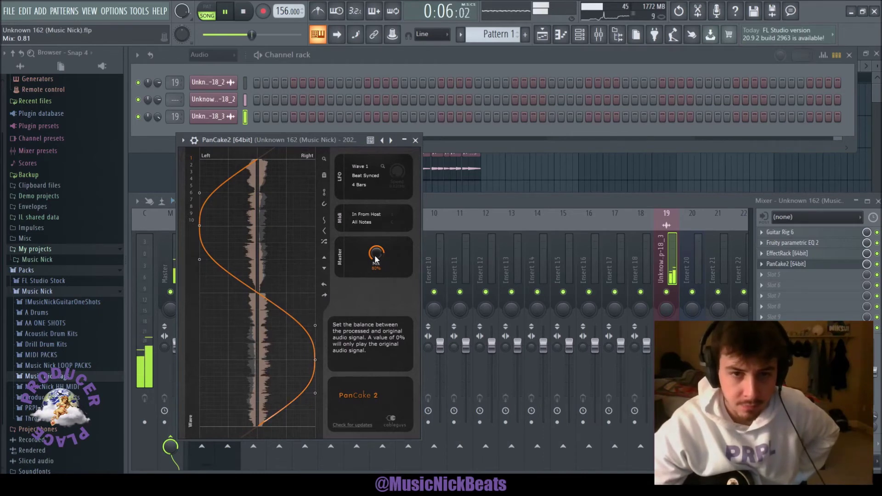
Step: Set PanCake2's mix to about 81% and add a second EffectRack with the Music Nick Reverb preset after it
left_click(416, 140)
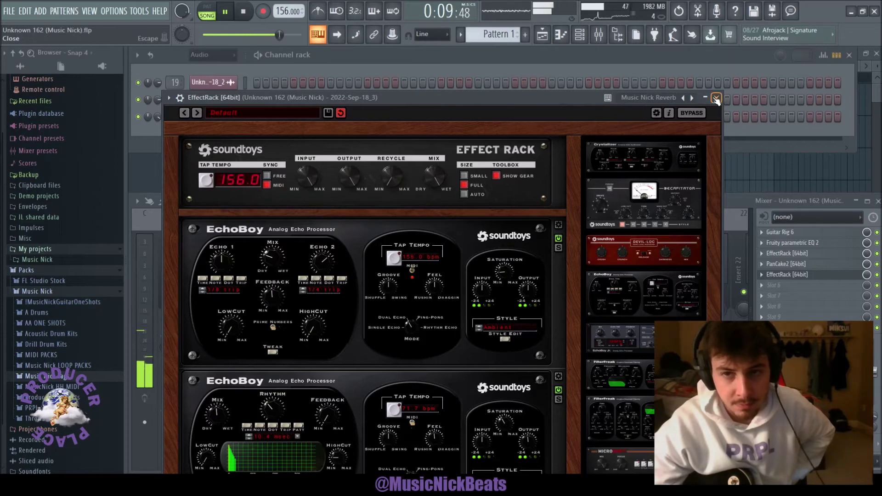
left_click(716, 99)
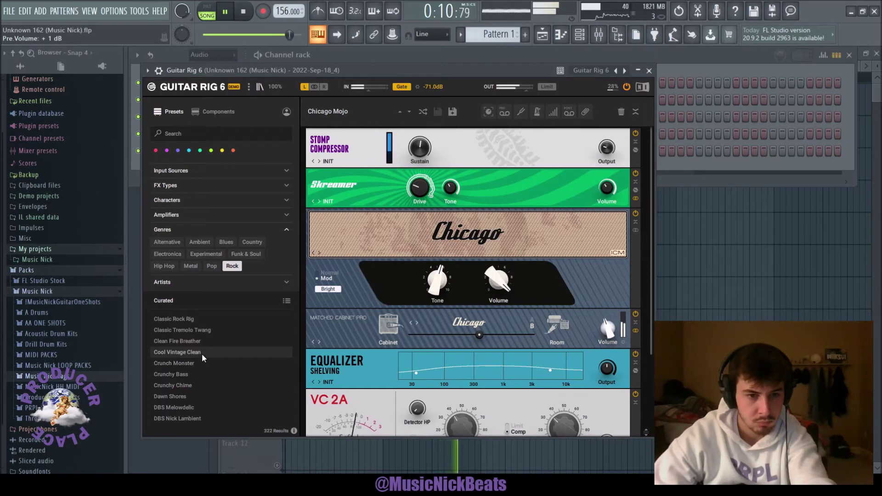
Step: Keep Guitar Rig's Chicago Mojo preset on the fourth recording and set its Gatelab to 8 steps at a 1/4 rate
left_click(650, 71)
key("F6")
key("F9")
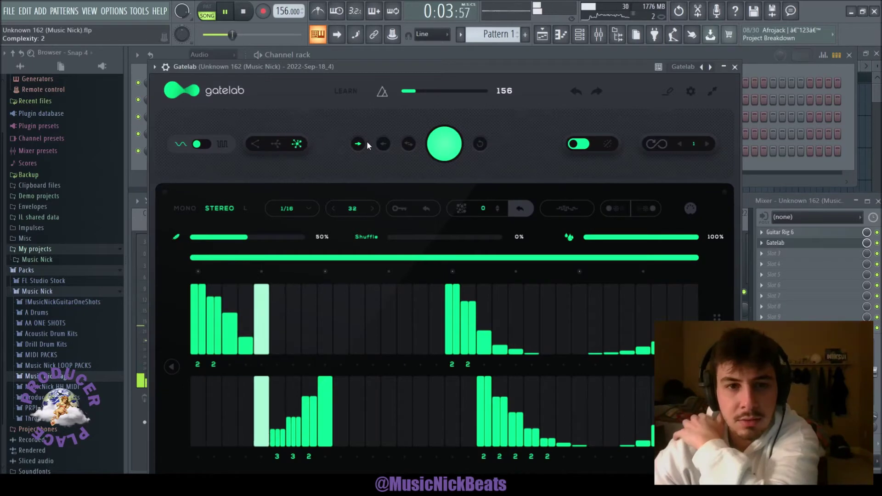
left_click(355, 209)
key("BackSpace")
key("BackSpace")
type("8")
key("Return")
left_click(299, 207)
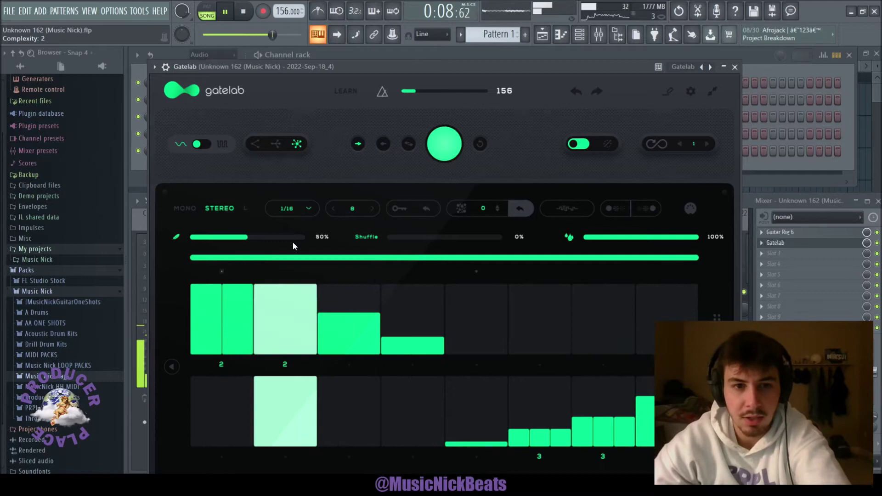
left_click(298, 270)
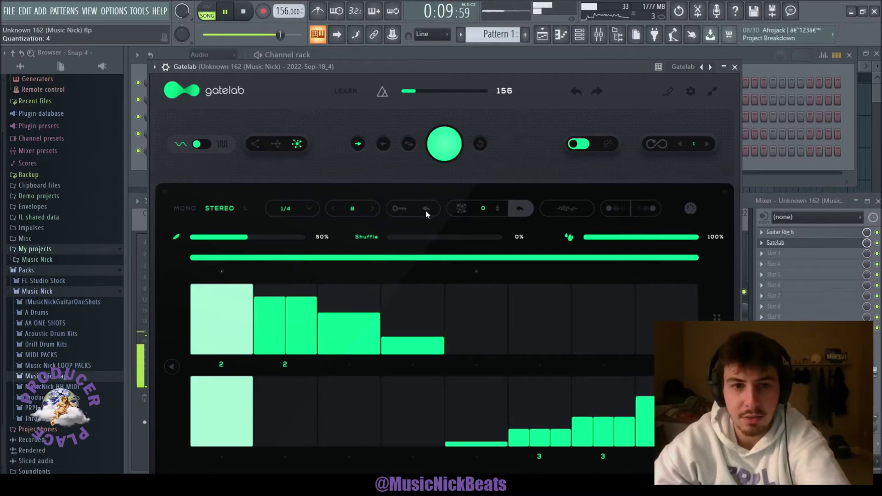
Step: Randomize the Gatelab gate pattern with smoothing at 15% and lower its wet mix
left_click(442, 144)
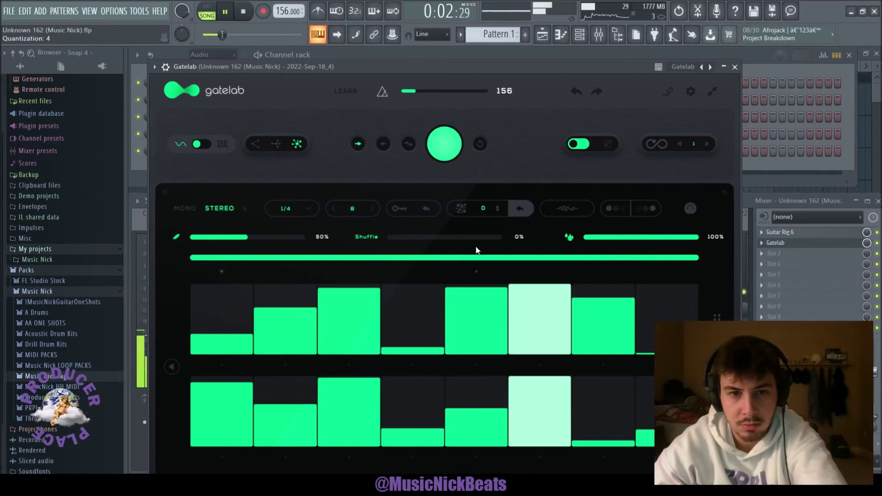
left_click_drag(244, 241, 207, 239)
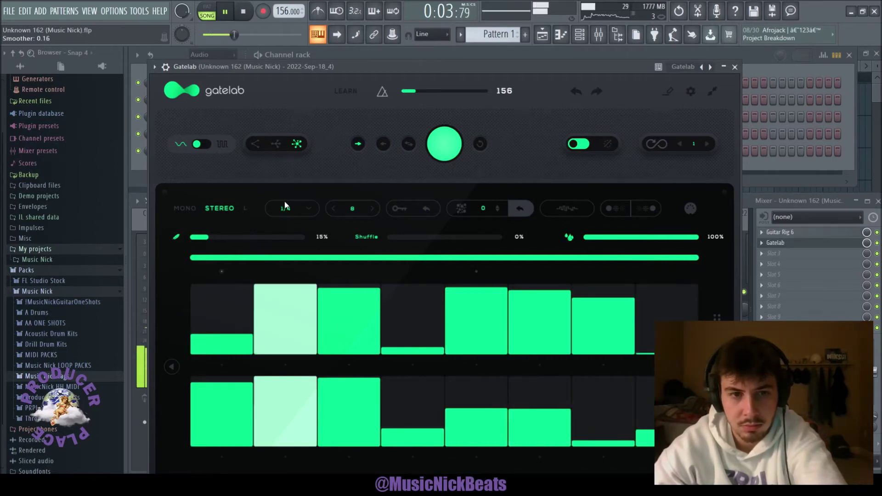
left_click(437, 144)
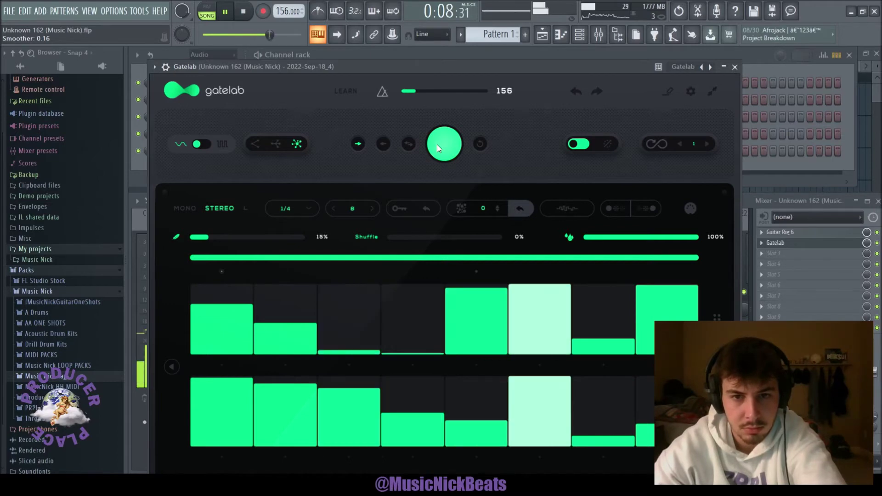
left_click_drag(696, 237, 664, 238)
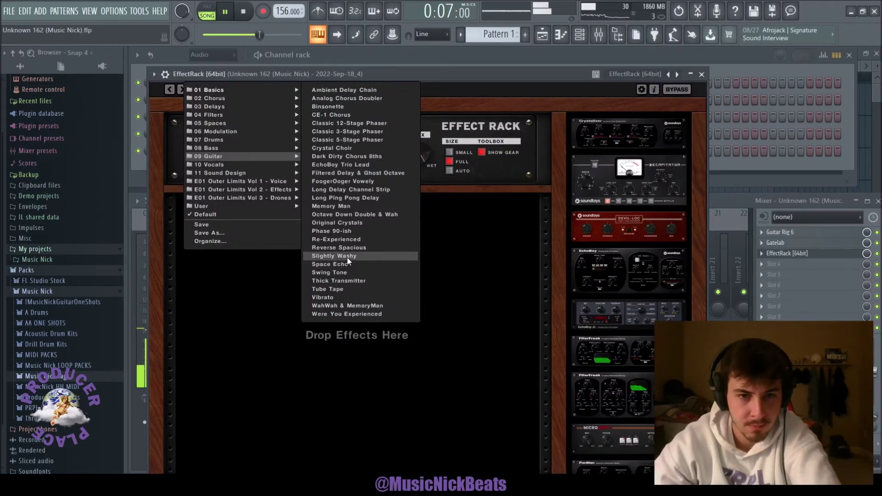
Step: Load the Slightly Washy preset in EffectRack after Gatelab and follow it with another EffectRack using Music Nick Reverb
left_click(348, 261)
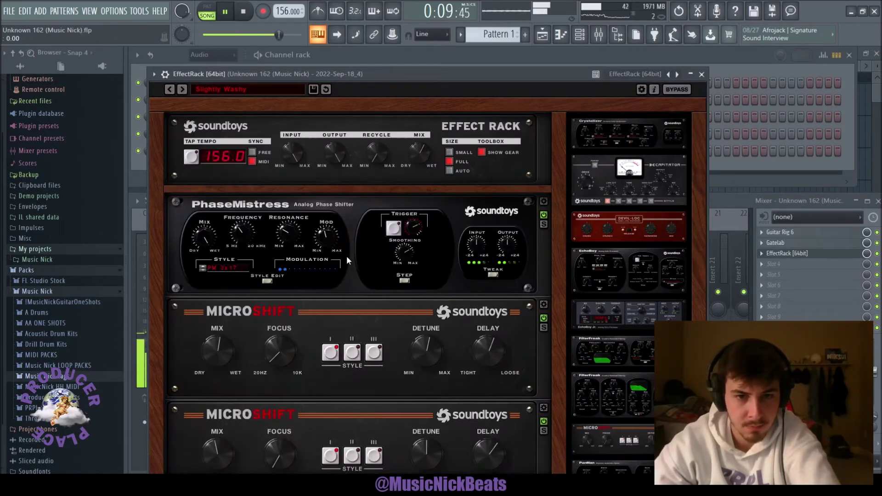
left_click(702, 74)
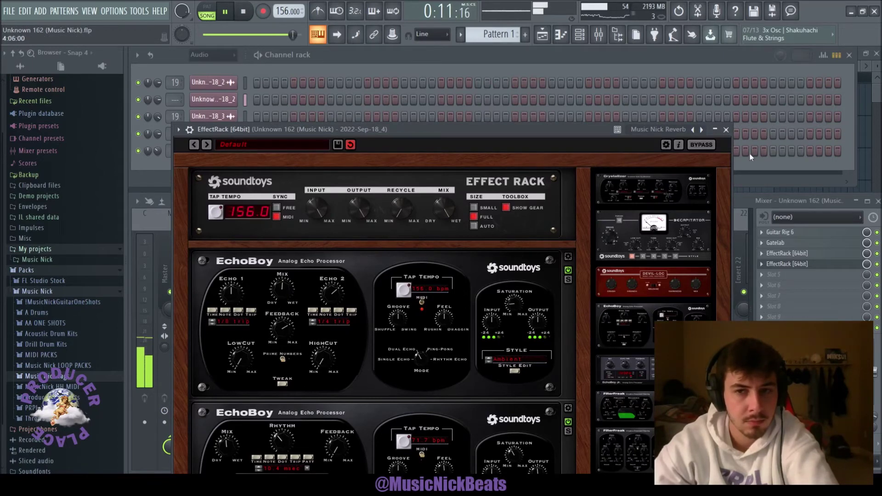
left_click(726, 131)
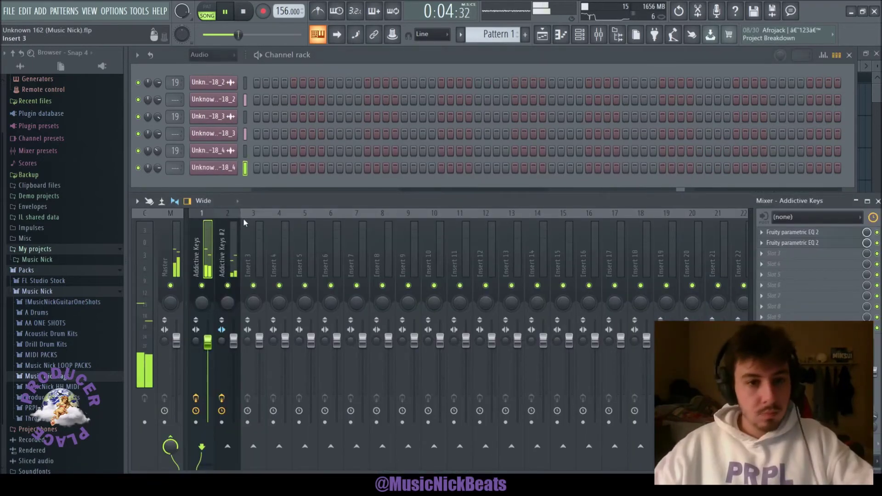
Step: Show the unsorted channels and load the Arp - Cinderella preset in a new ElectraX instrument
left_click(221, 56)
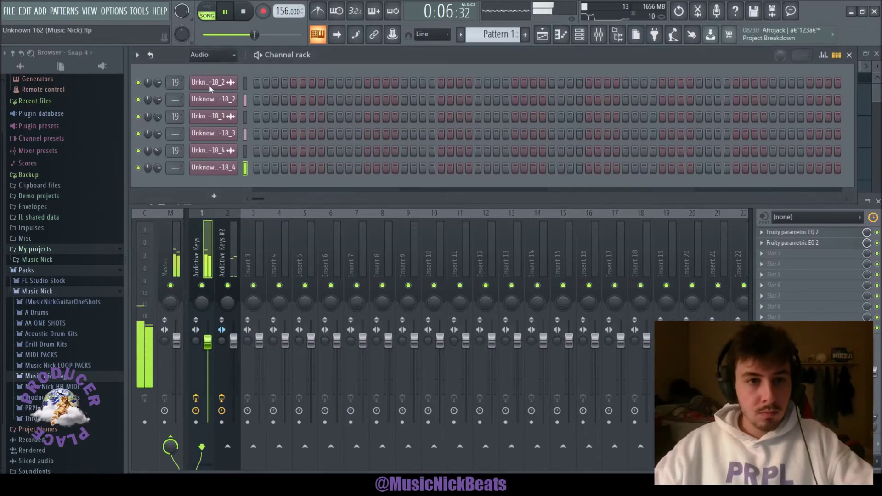
left_click(210, 92)
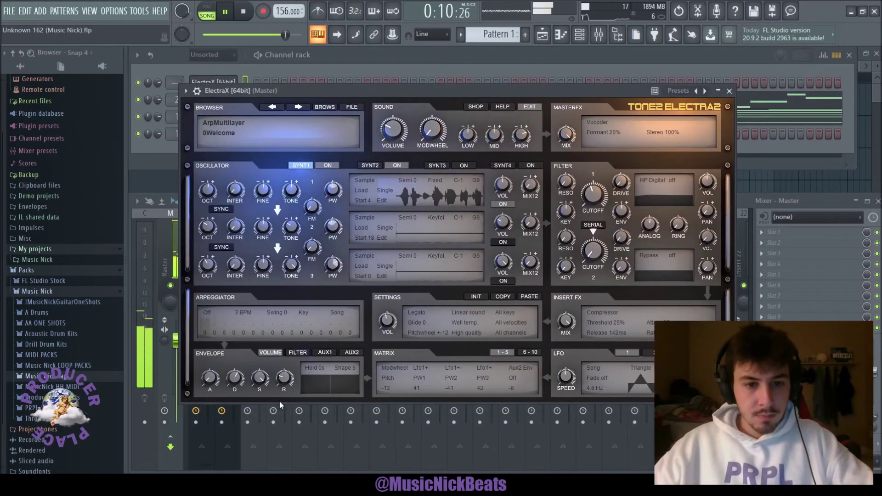
left_click(280, 403)
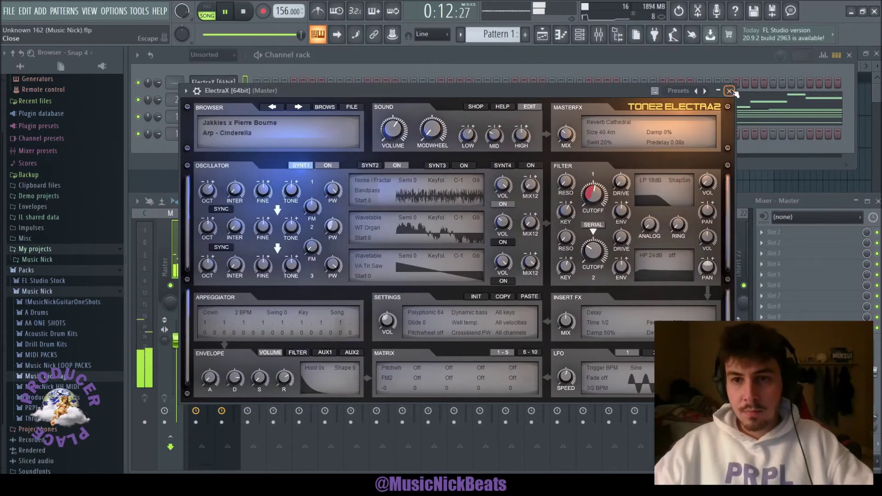
Step: Stop playback, paste the copied chord notes into the ElectraX channel and route it to mixer insert 3
key("space")
left_click(730, 90)
left_click(245, 85)
key("ctrl+v")
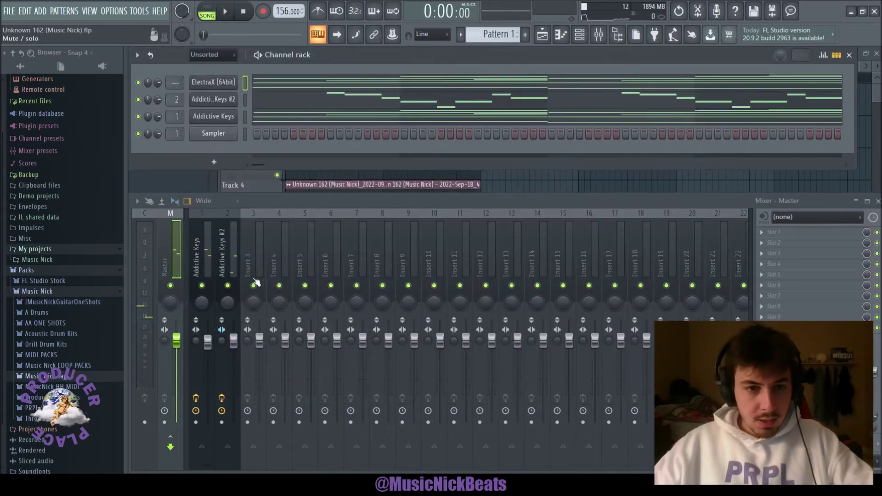
left_click(261, 249)
key("ctrl+l")
Step: Solo playlist Track 1, start playback and bring the channel rack and mixer back up
left_click(313, 183)
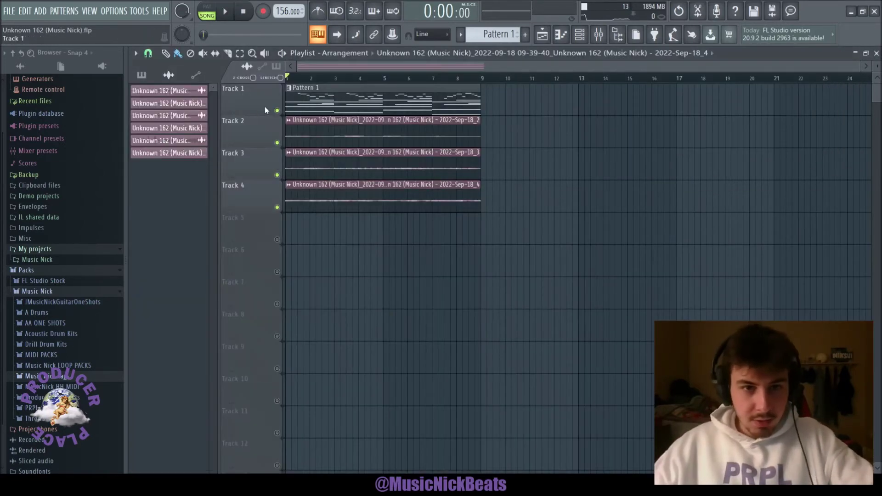
right_click(277, 110)
key("space")
key("F6")
key("F9")
Step: Transpose all ElectraX notes up one octave in the piano roll
left_click(285, 85)
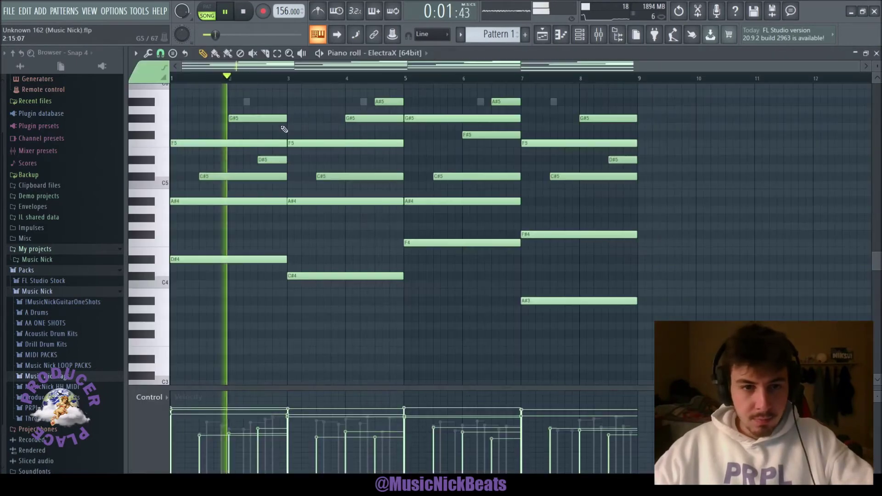
scroll(297, 175, "up", 2)
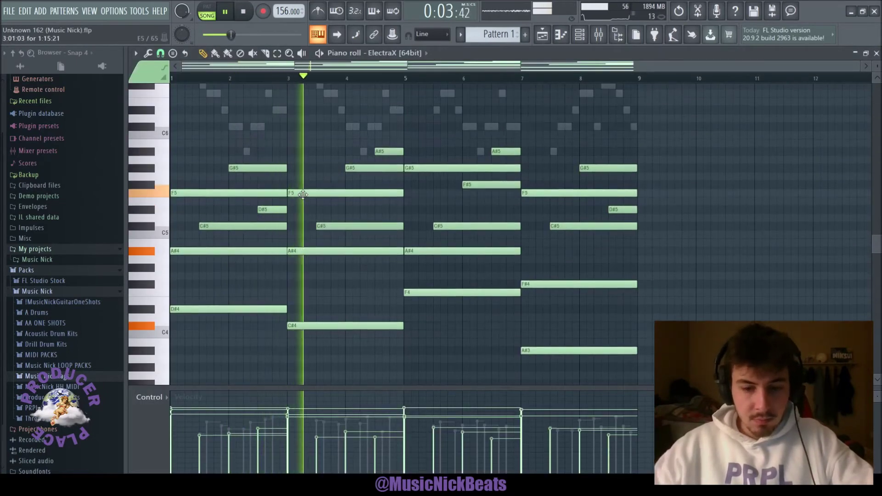
key("ctrl+Up")
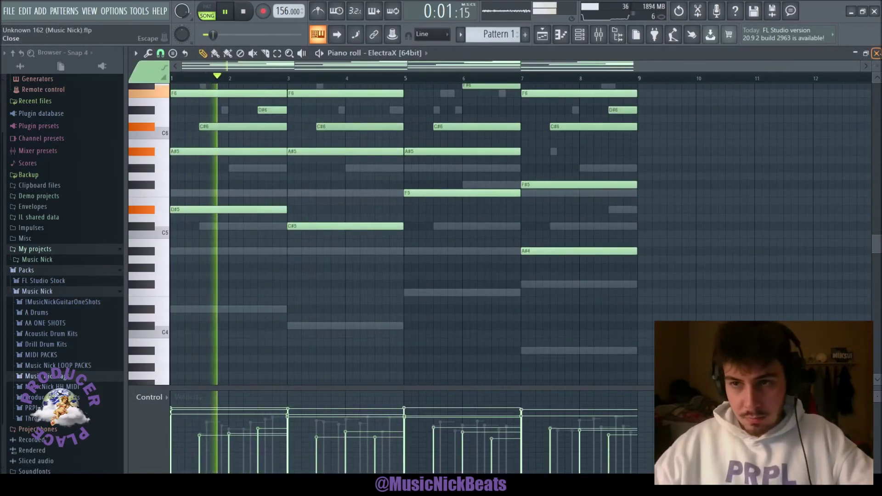
left_click(877, 53)
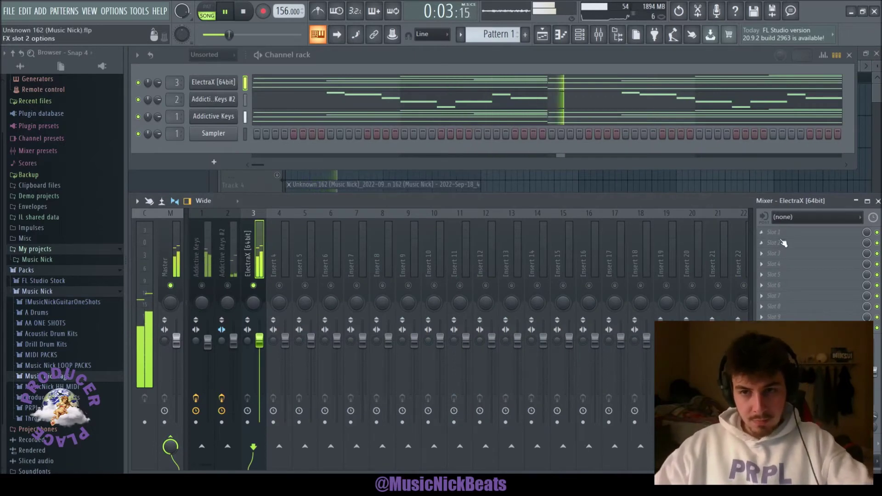
Step: Load HalfTime in the first effect slot of the ElectraX insert and resume playback
key("space")
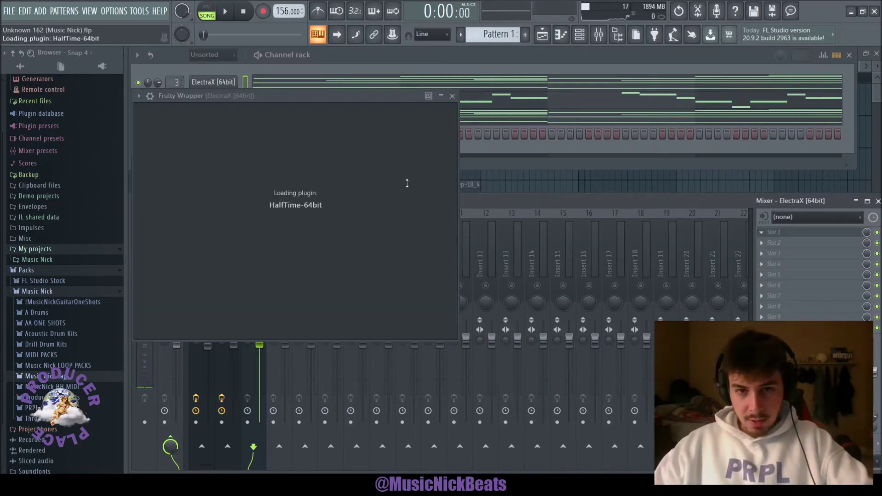
key("space")
left_click(419, 94)
Step: Add Fruity parametric EQ 2 after HalfTime and shift its lowest band up in frequency to cut the low end
left_click(772, 241)
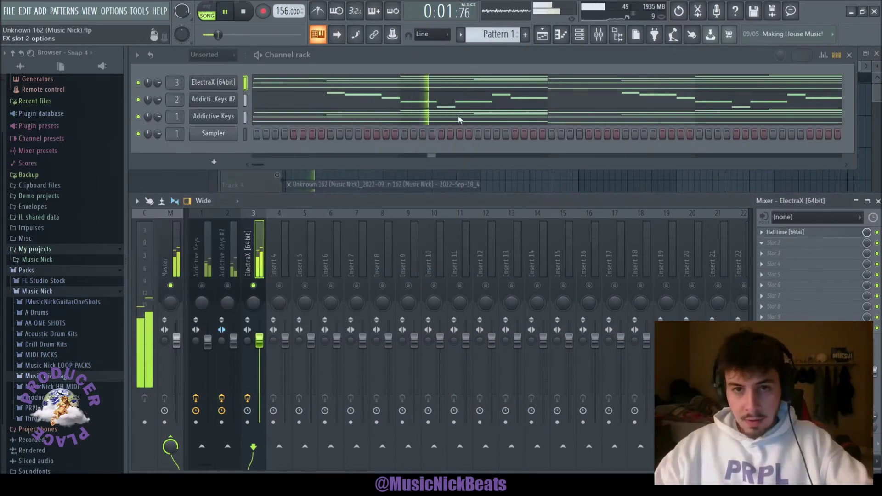
left_click(463, 108)
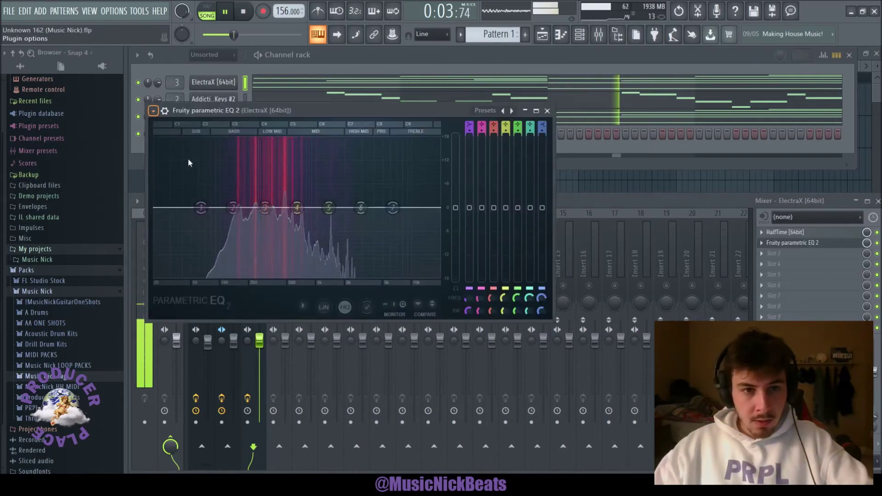
left_click(313, 216)
left_click_drag(162, 208, 240, 210)
scroll(241, 211, "up", 3)
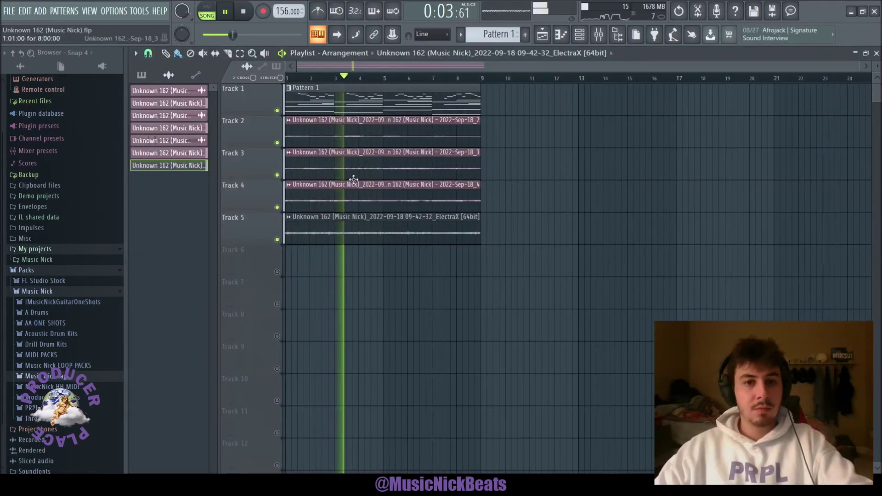
Step: Unsolo mixer insert 3 so every insert plays, and bring up the playlist
key("F6")
key("F9")
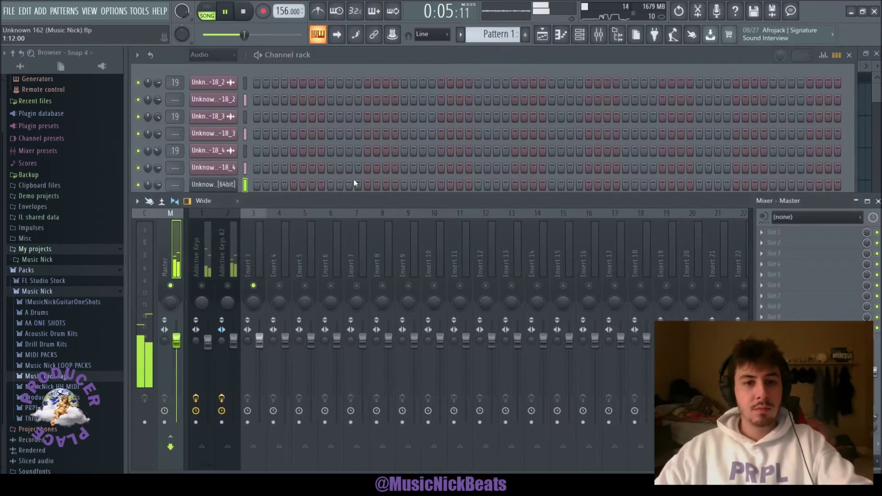
right_click(254, 286)
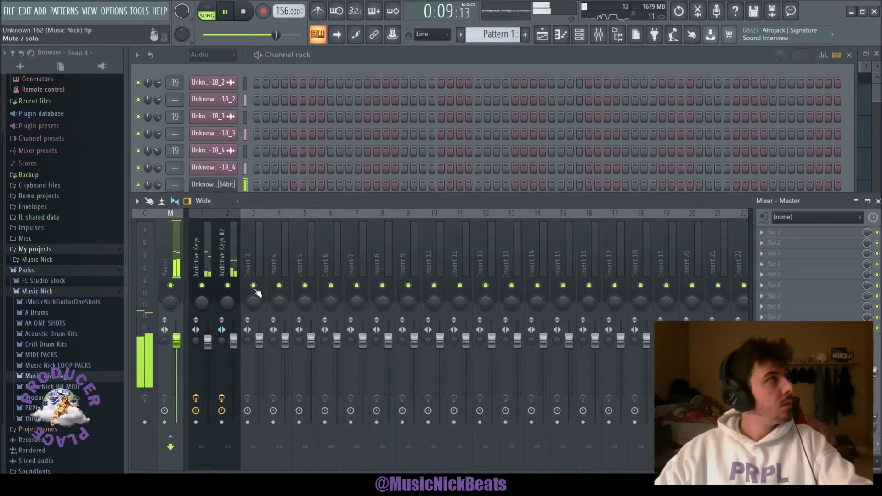
key("F5")
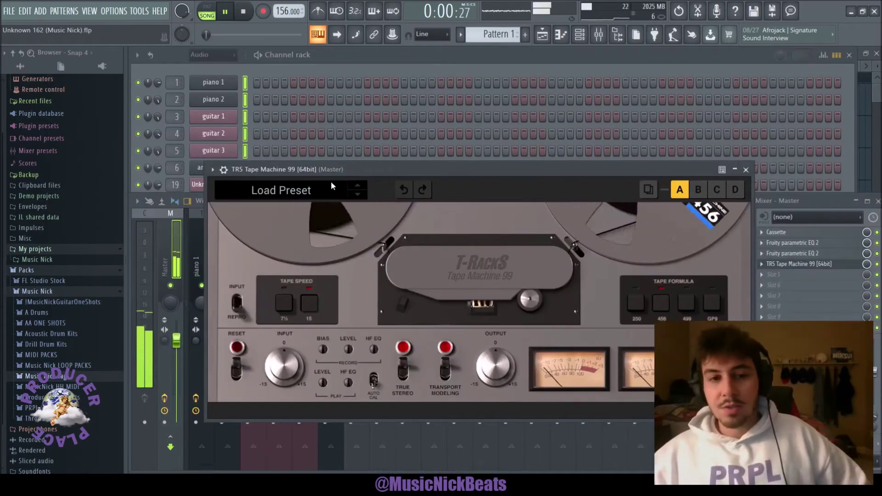
Step: Load the StrongUnderbias preset in TR5 Tape Machine 99 on the master channel
left_click(267, 283)
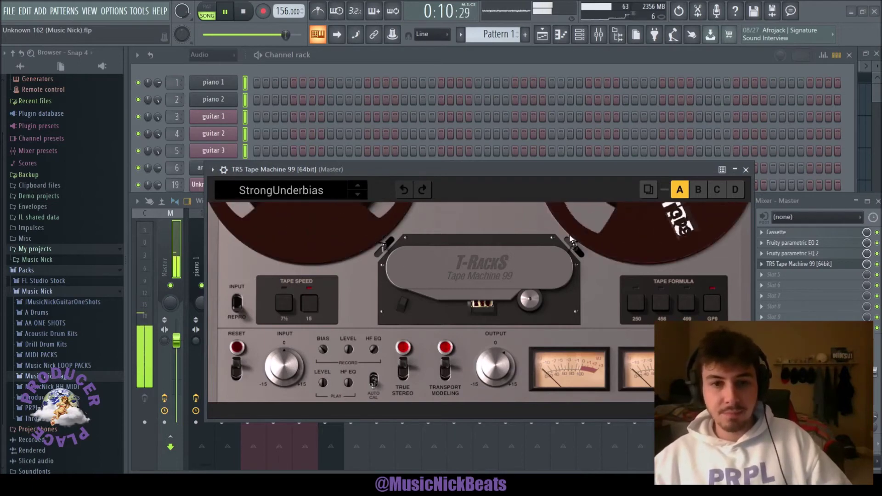
left_click(746, 169)
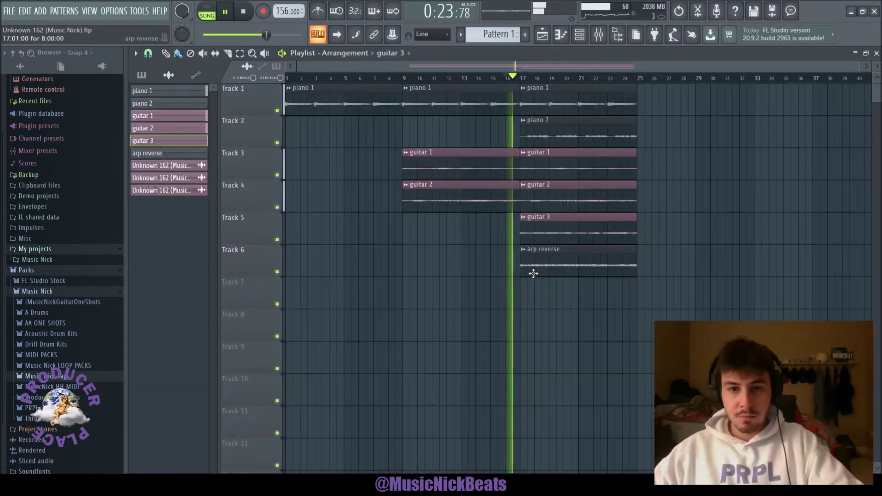
Step: Balance the melody layers in the mixer, lowering arp reverse to about 69% and slightly reducing guitar 2 and piano 2
key("F5")
left_click_drag(336, 360, 341, 366)
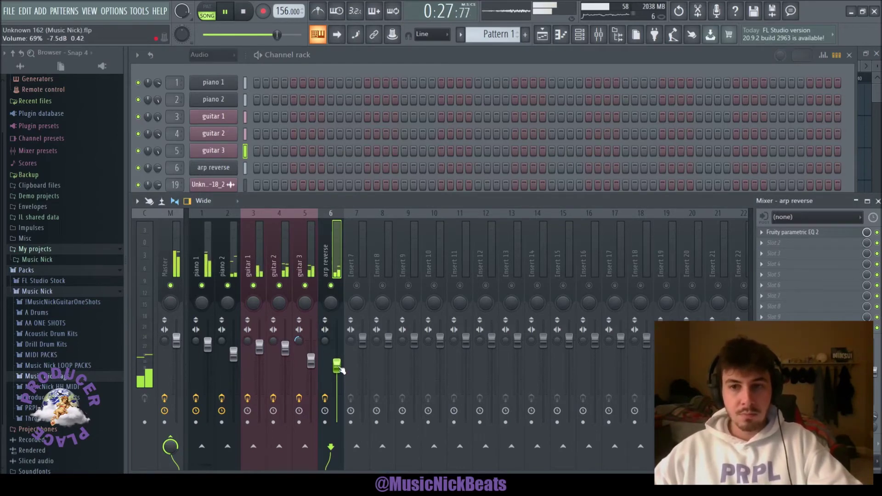
left_click_drag(317, 359, 290, 353)
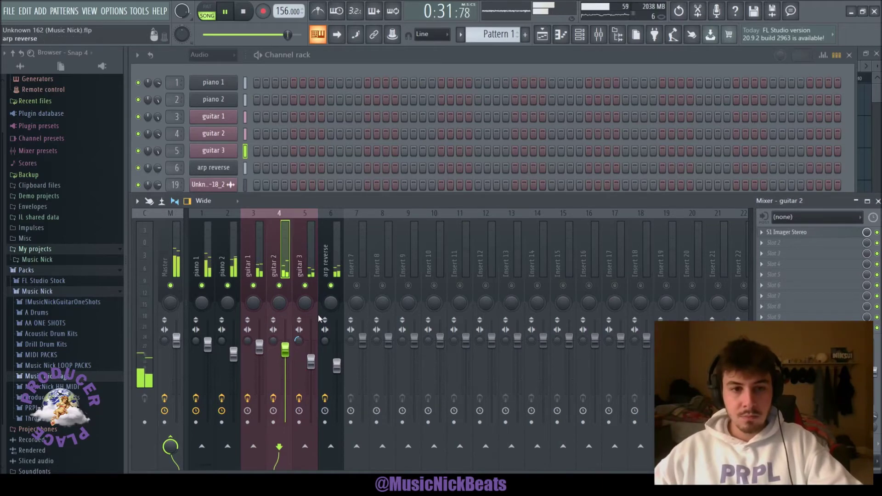
left_click(236, 356)
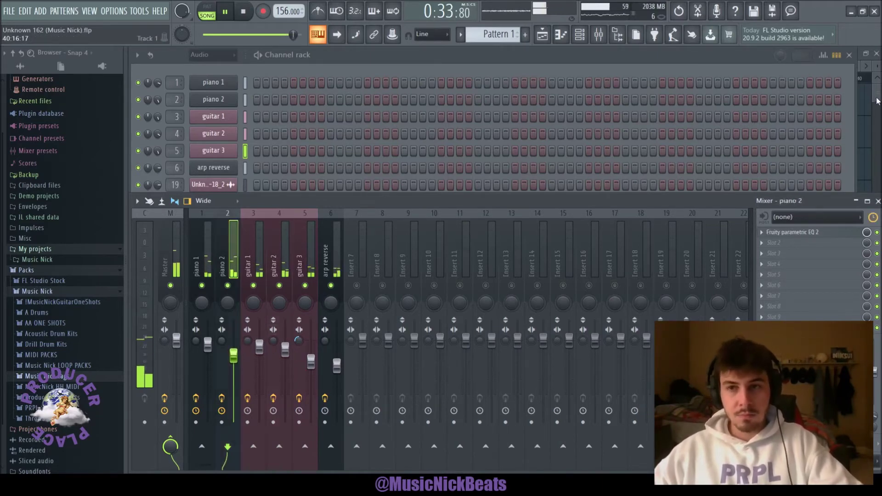
key("F5")
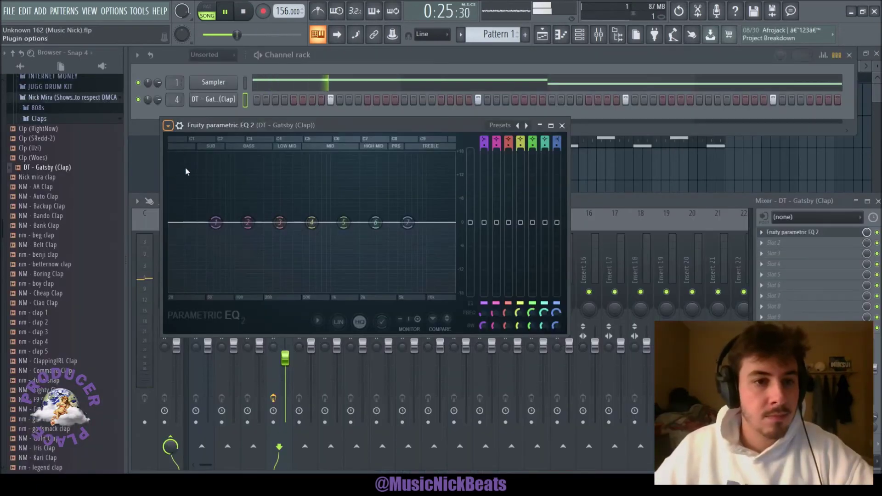
Step: Load the clap EQ's 30Hz + 18kHz cut preset, raise its low cut to about 152 Hz, and lower the melody sample's insert to 95%
left_click(526, 125)
scroll(182, 224, "up", 4)
left_click_drag(182, 223, 253, 224)
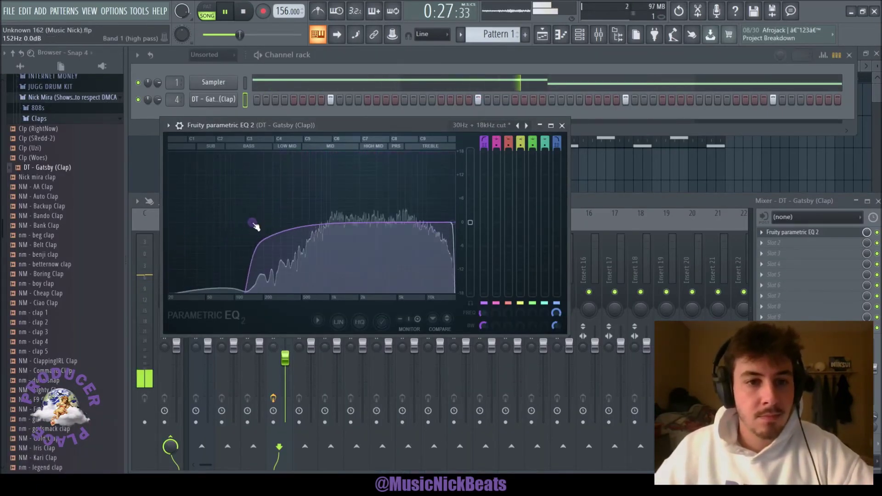
left_click(562, 125)
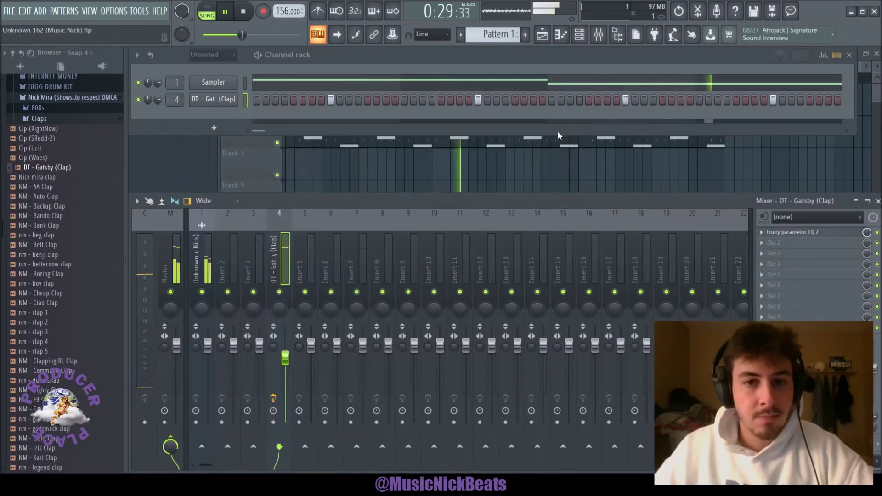
left_click_drag(208, 352, 209, 358)
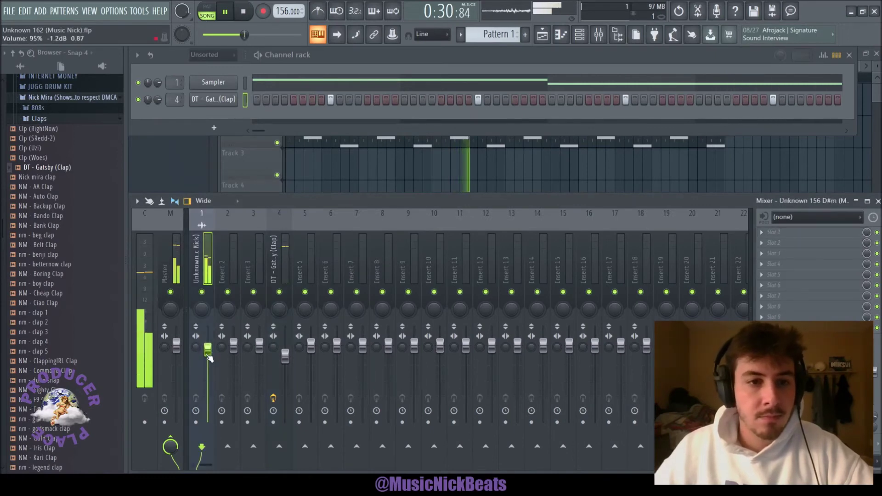
Step: Adjust the DT - Gatsby (Clap) sample's trim and enable clipping at 0 dB in its precomputed effects
left_click(213, 105)
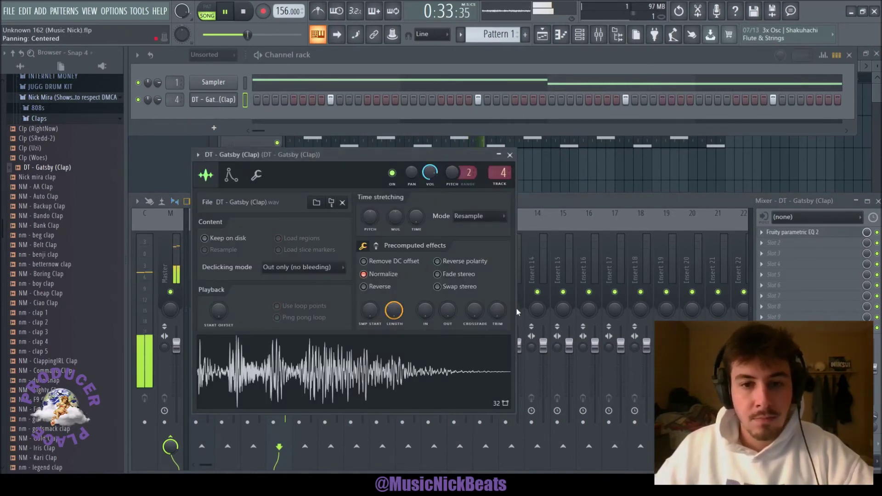
left_click_drag(497, 311, 454, 282)
left_click(376, 246)
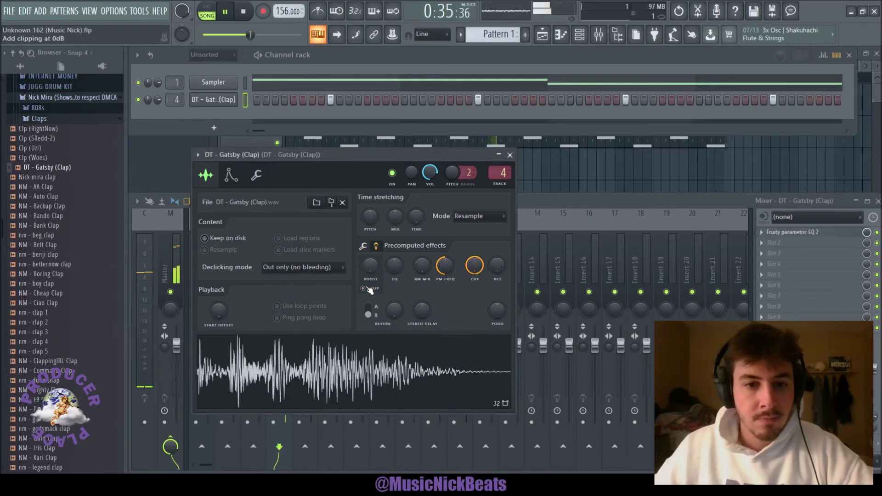
left_click(363, 288)
left_click(510, 155)
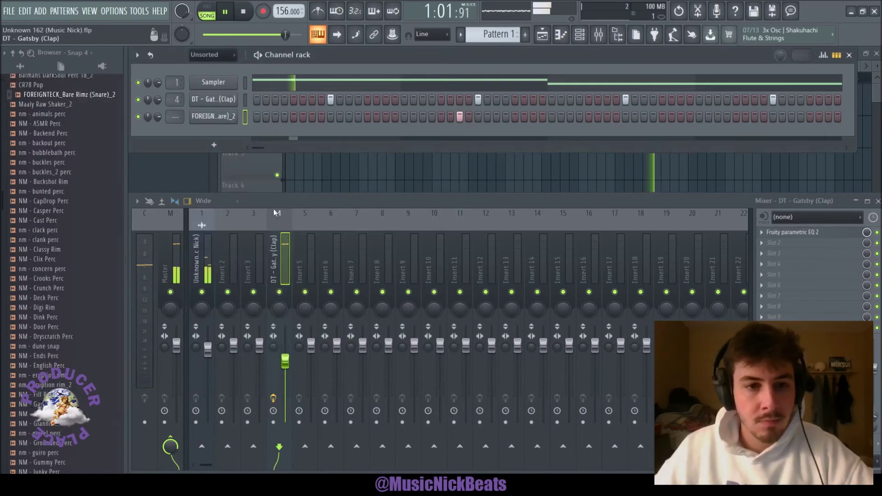
Step: Add a rim hit in bar 4, repeat the first four bars of the rim pattern, and lower mixer insert 5
key("F7")
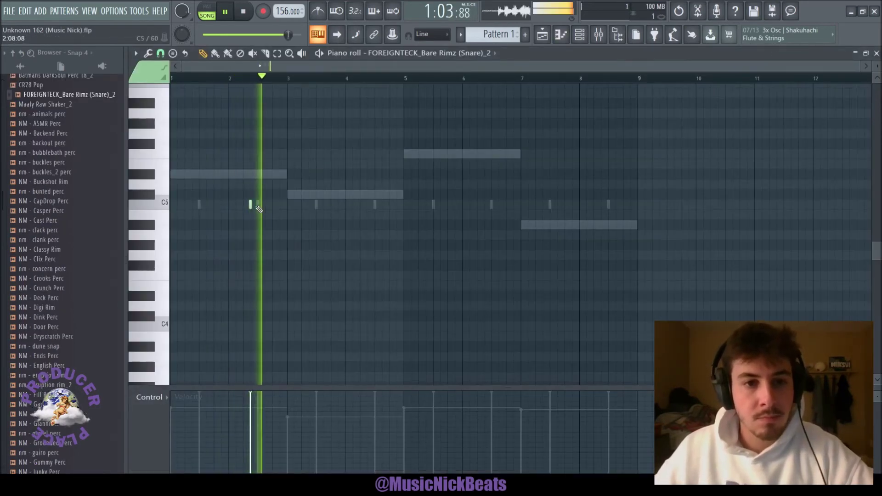
left_click(382, 204)
left_click_drag(398, 79, 172, 80)
key("ctrl+b")
left_click(876, 53)
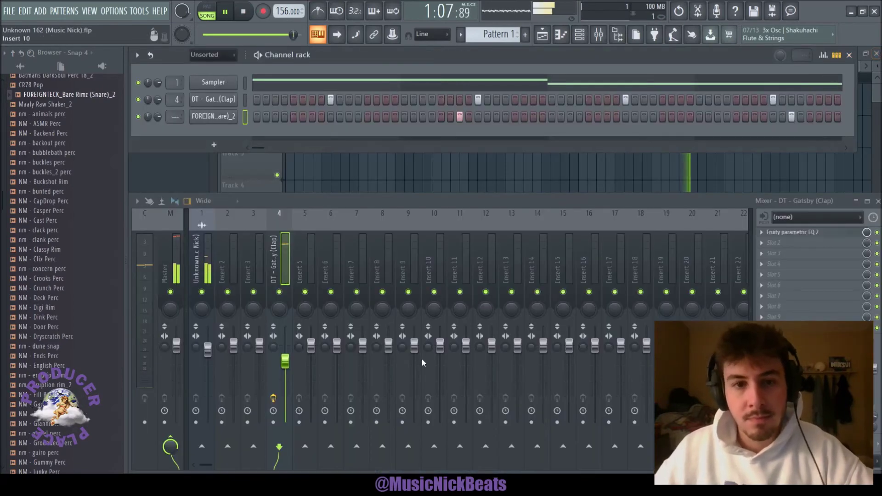
left_click_drag(311, 346, 312, 381)
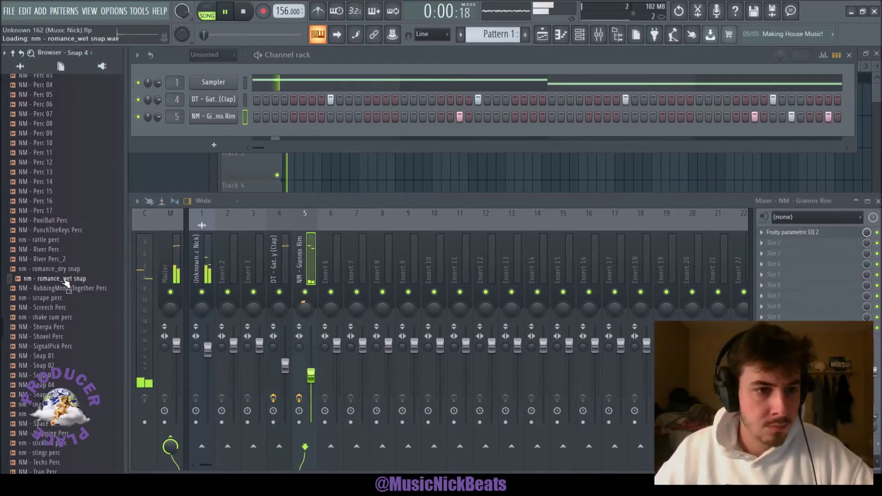
Step: Add the nm - romance_wet snap channel above the rim with a hit in bar 4, and repeat its first four bars
scroll(65, 276, "down", 5)
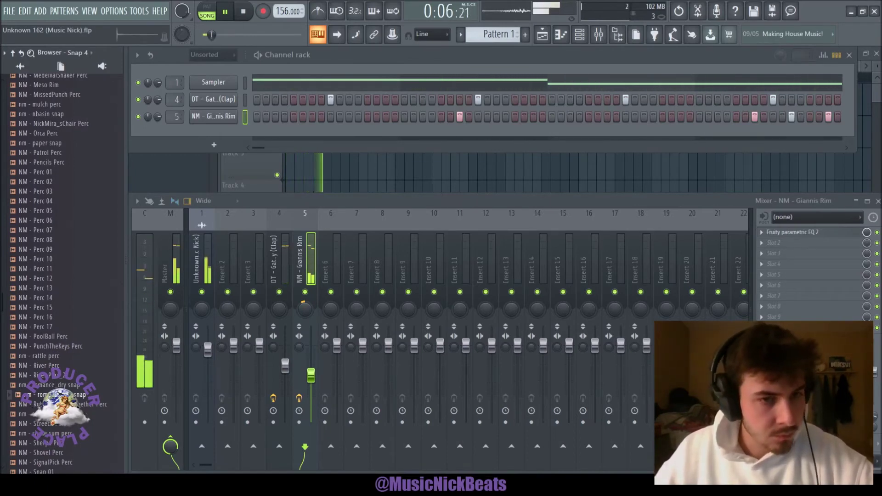
left_click_drag(217, 113, 226, 111)
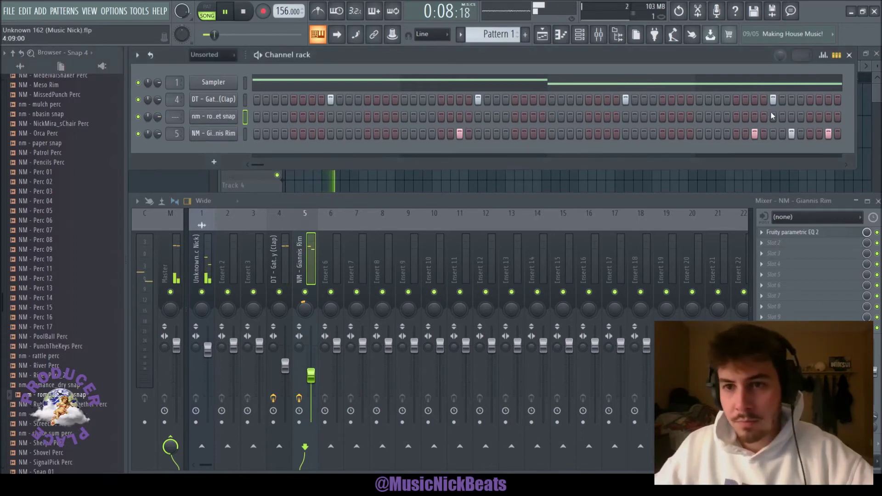
key("F7")
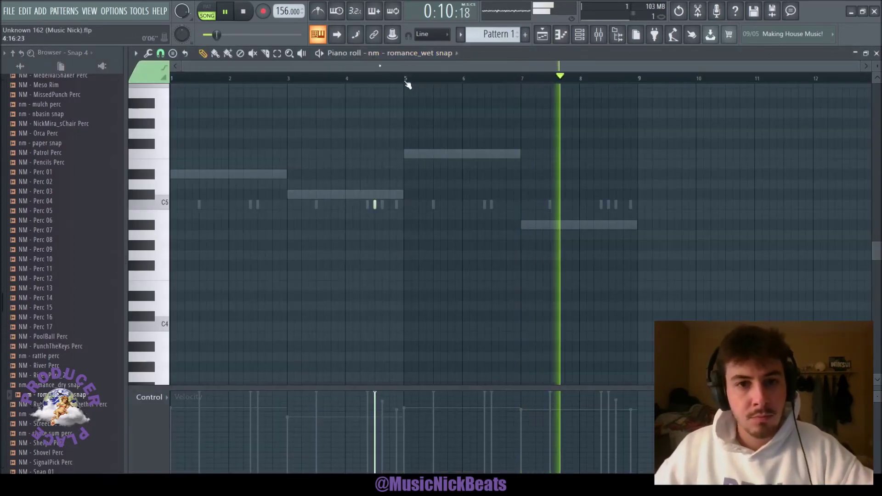
left_click_drag(406, 79, 171, 79)
key("ctrl+b")
key("F7")
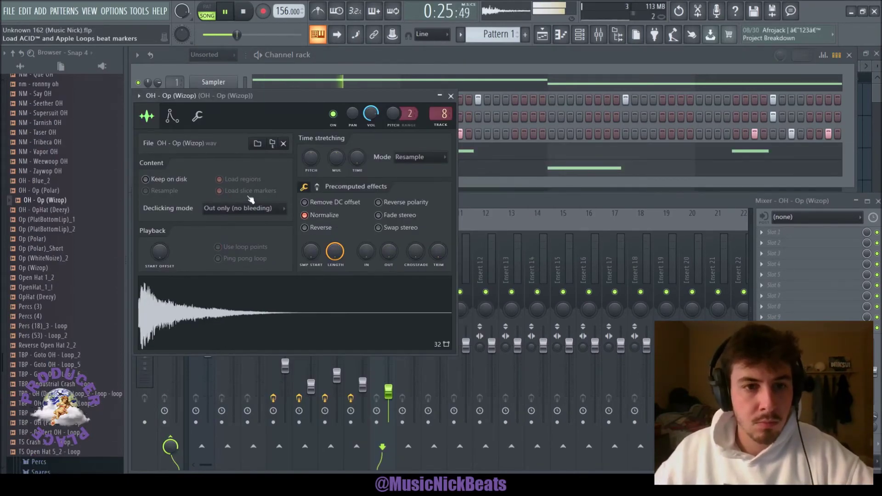
Step: Shape OH - Op (Wizop) with a volume envelope at 31% release, and cut its lows using Fruity parametric EQ 2's 20Hz + 18kHz cut preset
left_click(173, 116)
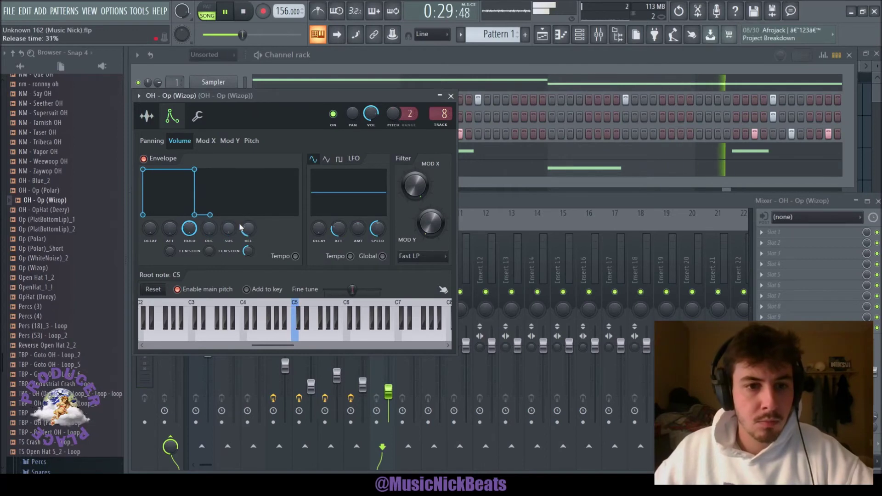
left_click(790, 233)
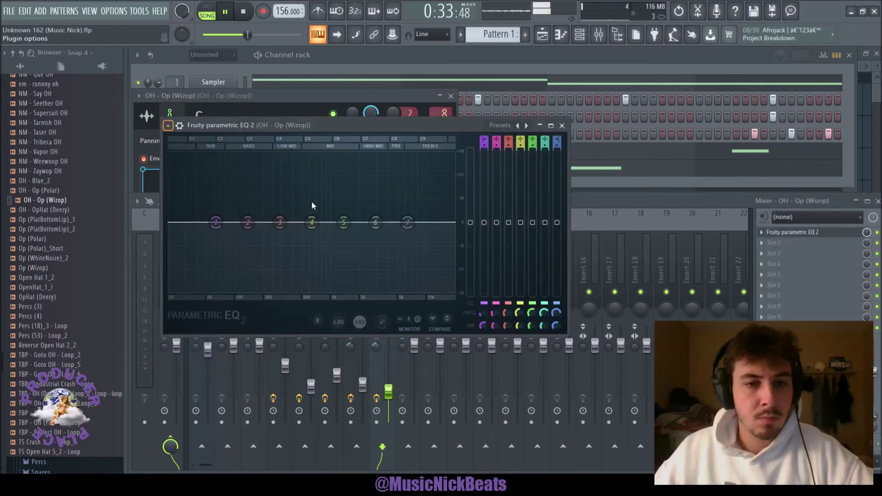
scroll(171, 223, "up", 5)
left_click_drag(171, 223, 304, 224)
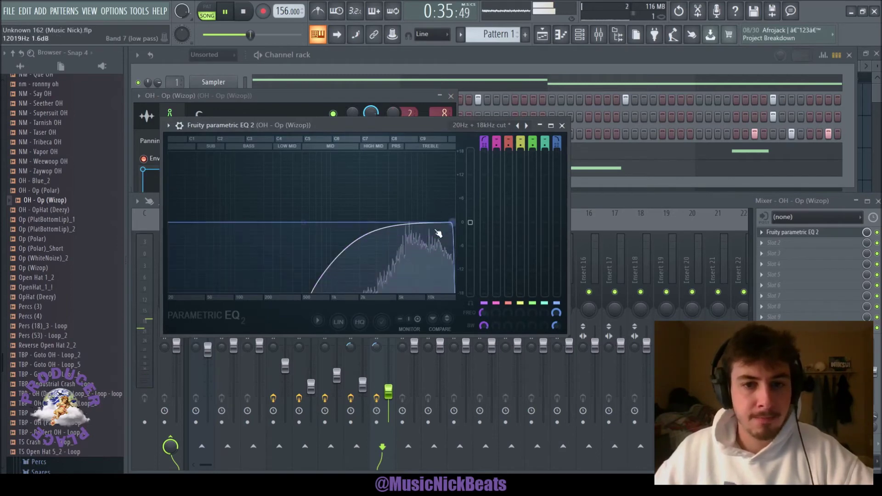
left_click(562, 125)
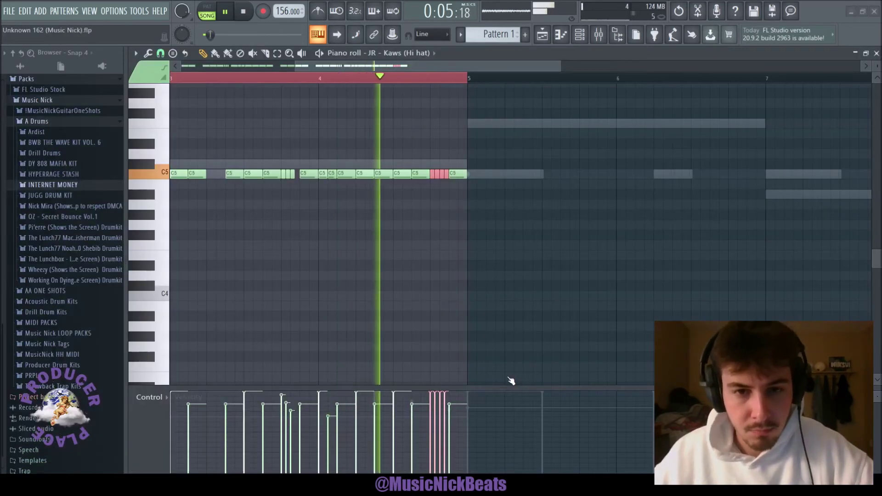
Step: Delete the last note of the hi-hat roll near the end of bar 4 and slope the remaining roll velocities downward
right_click(447, 174)
left_click_drag(430, 393, 447, 441)
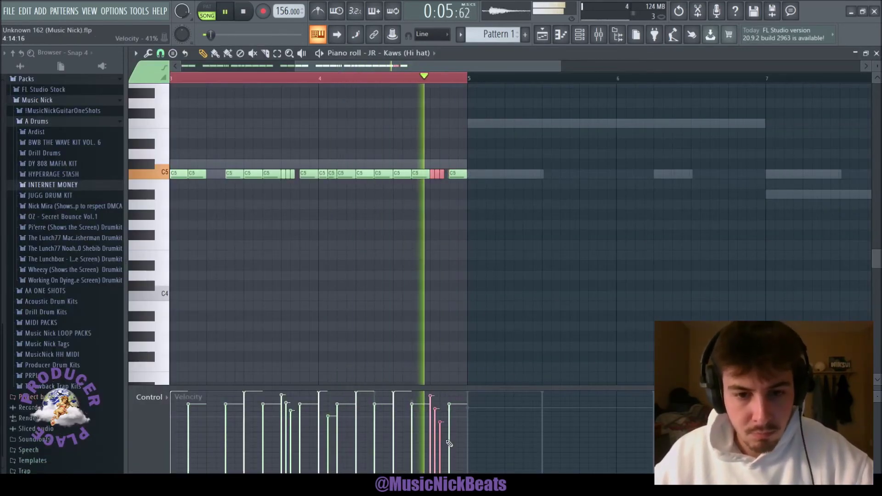
scroll(377, 240, "down", 3)
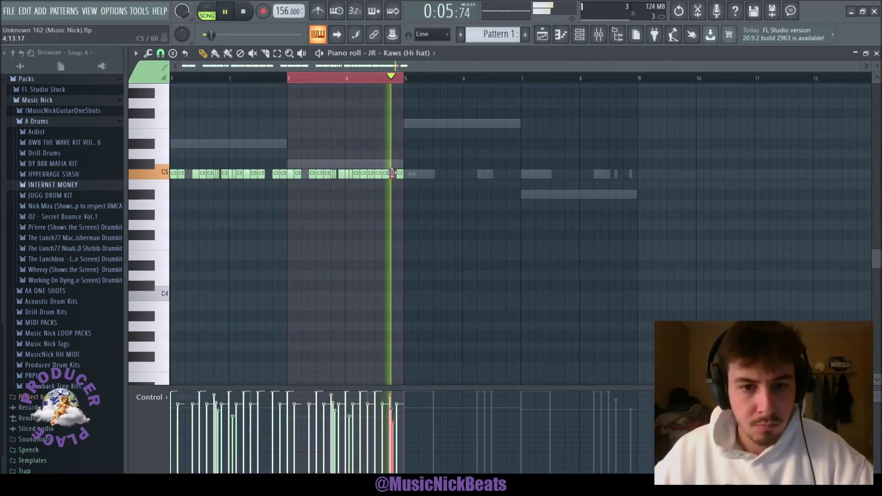
Step: Duplicate the hi-hat's first four bars into bars 5 to 8 and select all its notes
left_click_drag(172, 79, 404, 79)
key("ctrl+b")
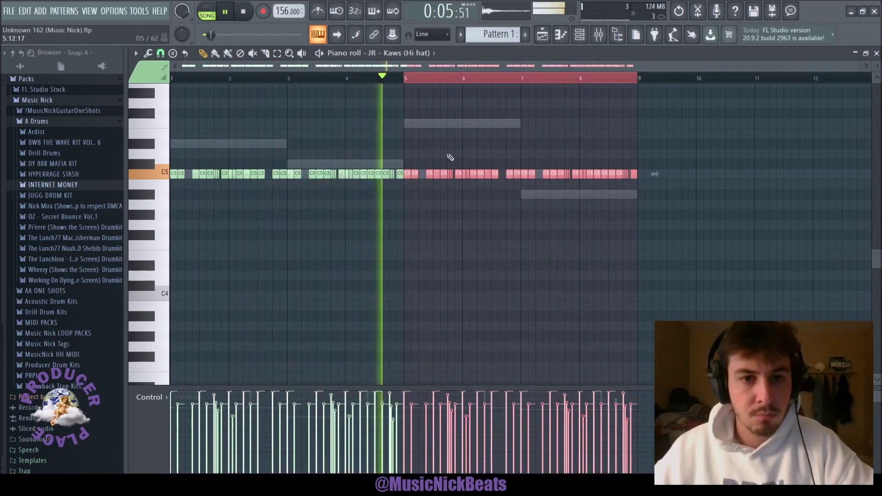
key("ctrl+a")
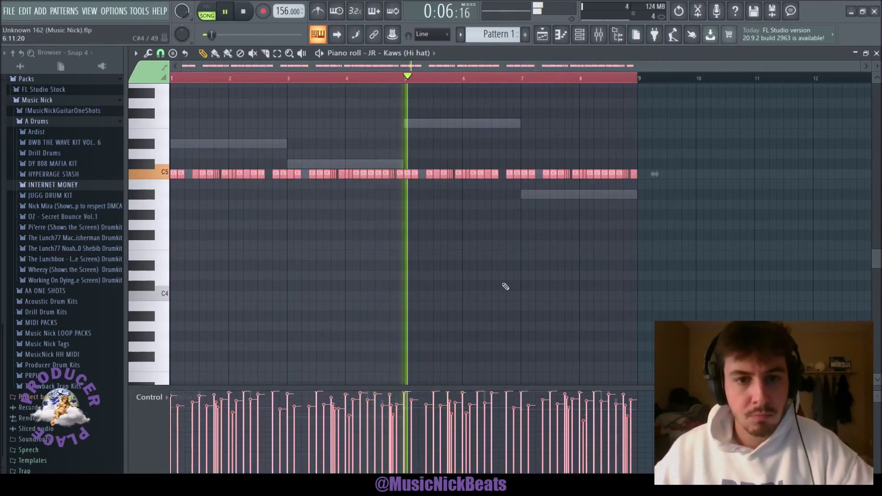
left_click(876, 53)
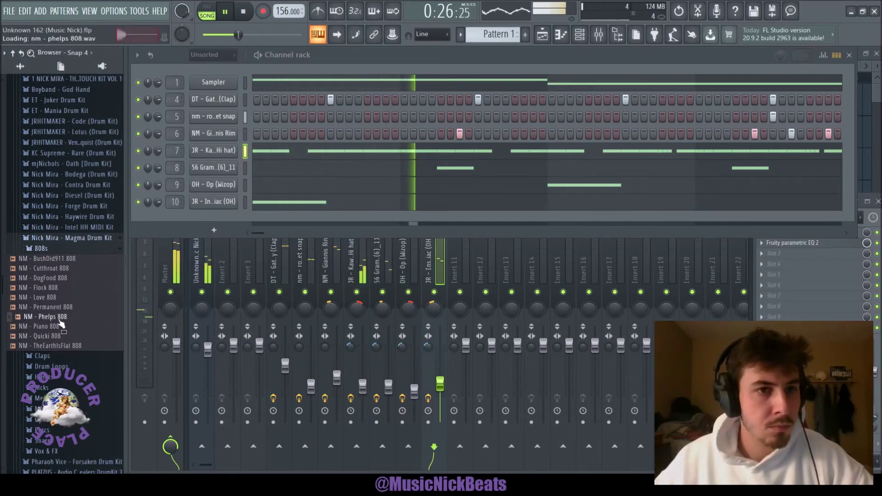
Step: Raise the second-to-last A#4 note of the NM - Phelps 808 pattern by one octave and return to the mixer
key("space")
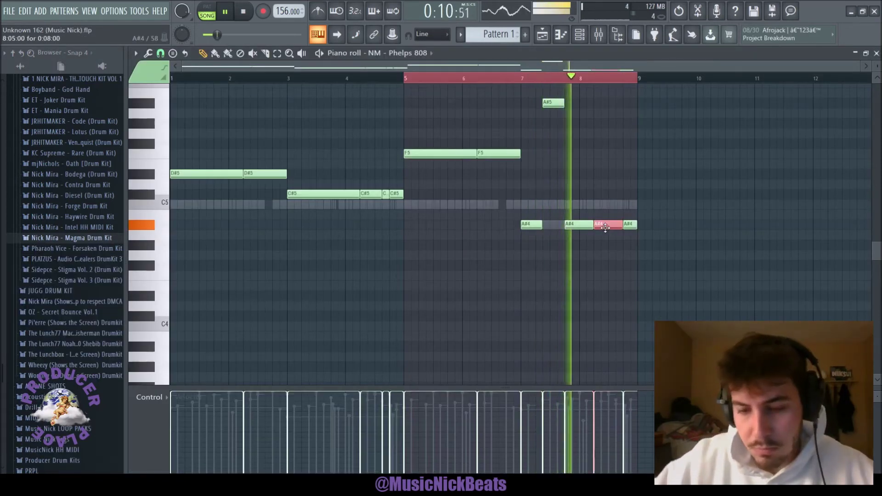
key("ctrl+Up")
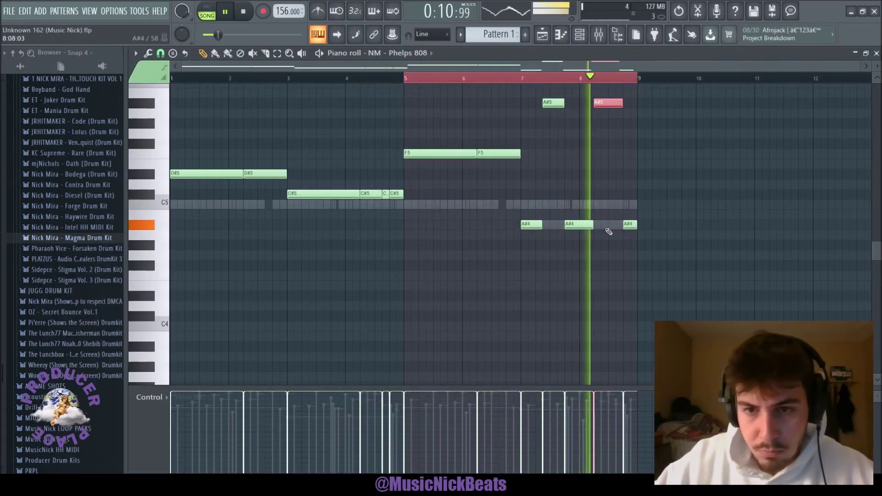
left_click(402, 299, "ctrl")
scroll(420, 299, "up", 1)
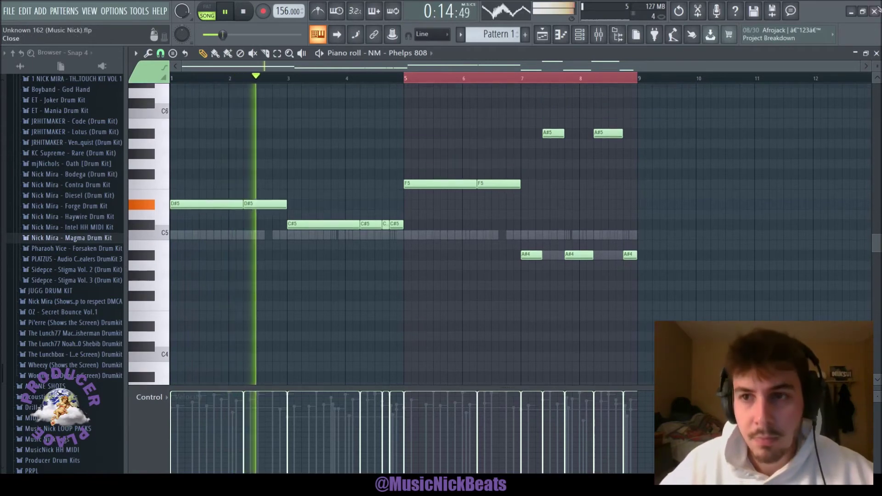
left_click(877, 53)
key("F6")
key("F9")
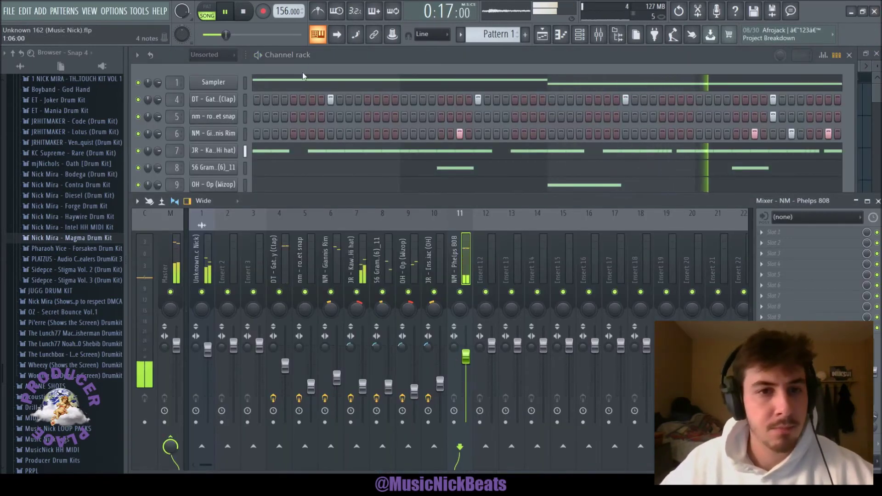
Step: Start the 808's last A#4 note earlier, extend it to the end of bar 8, and shorten the preceding A#5 to meet it
left_click(325, 66)
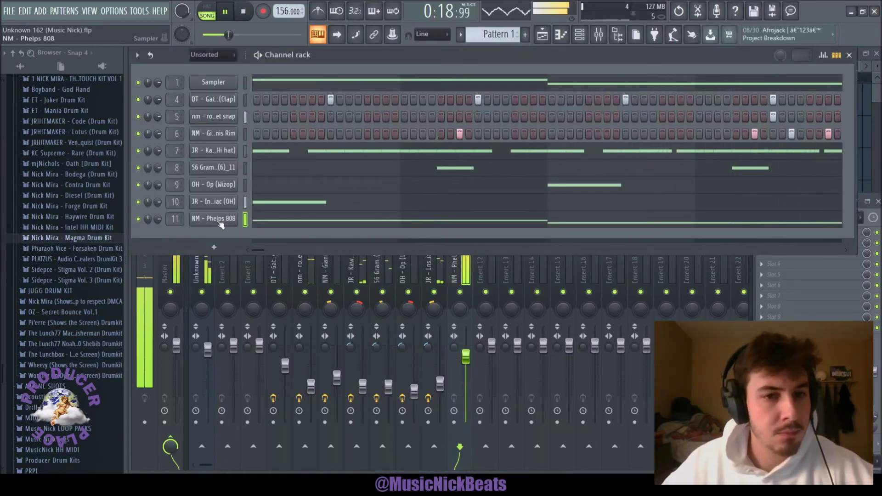
left_click(293, 225)
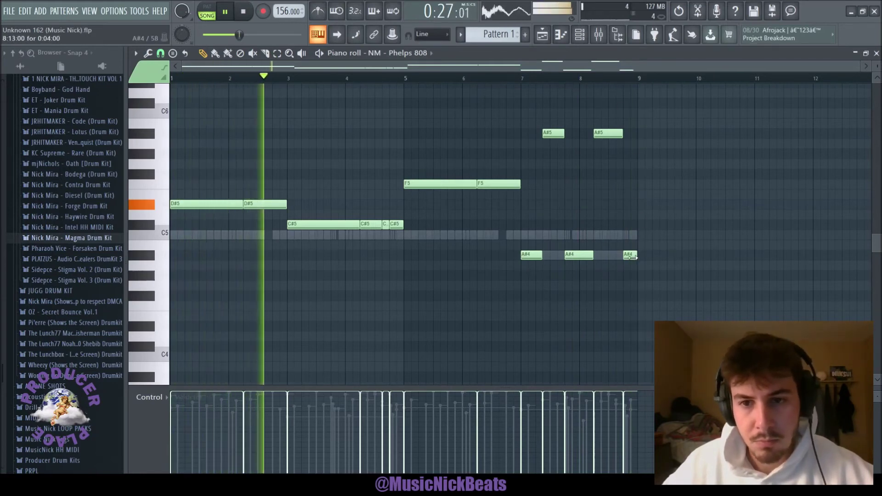
scroll(633, 258, "up", 2)
scroll(633, 257, "up", 1)
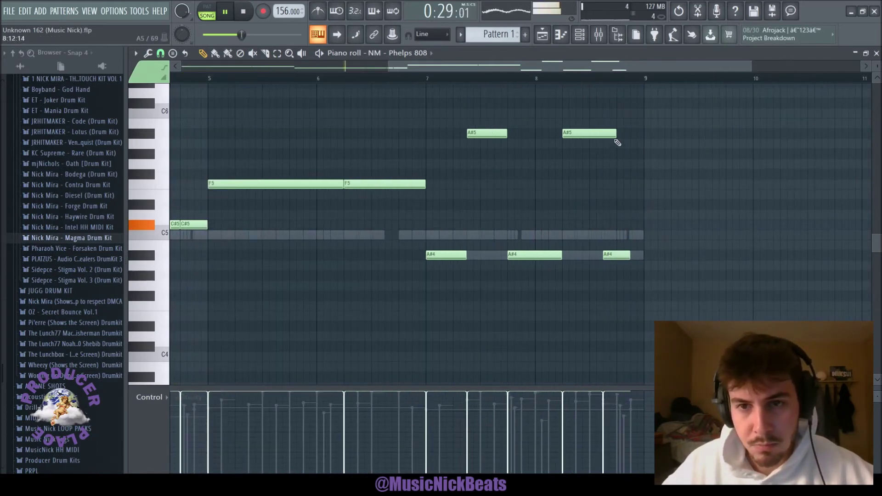
left_click_drag(629, 256, 642, 256)
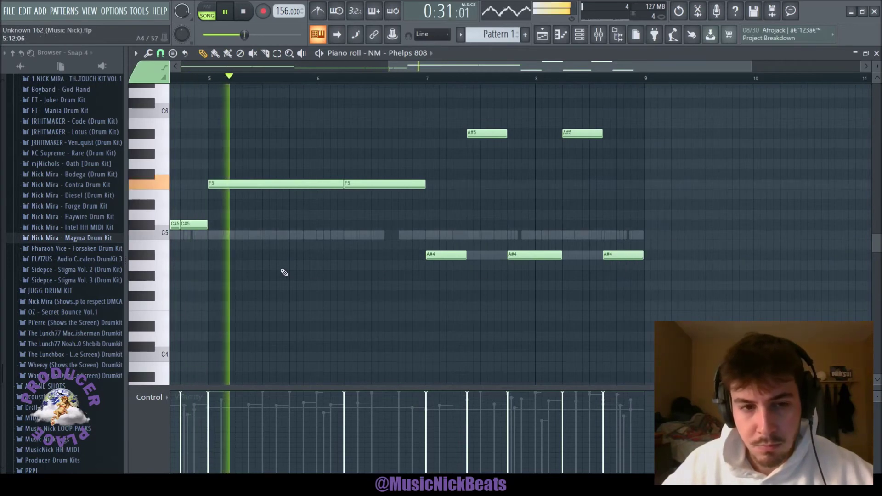
scroll(280, 262, "down", 3)
left_click(876, 54)
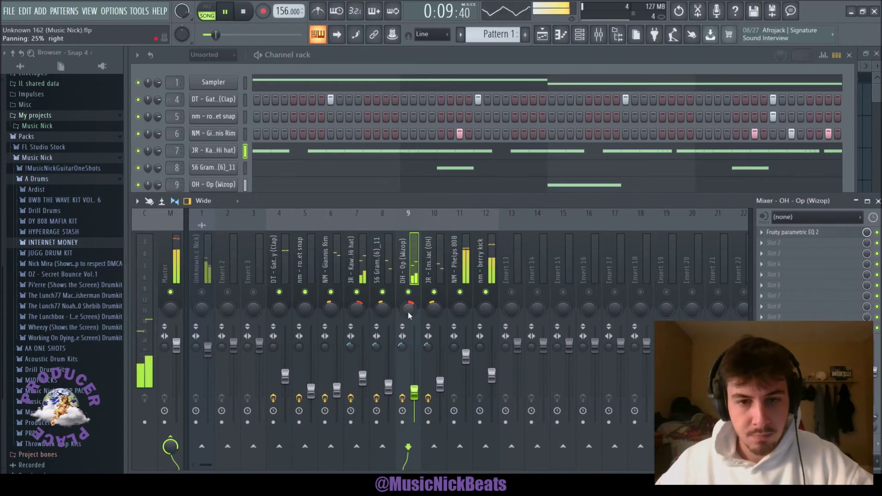
Step: Lower the melody sample's mixer volume and load T-RackS Classic Clipper on the Master track
left_click(203, 293)
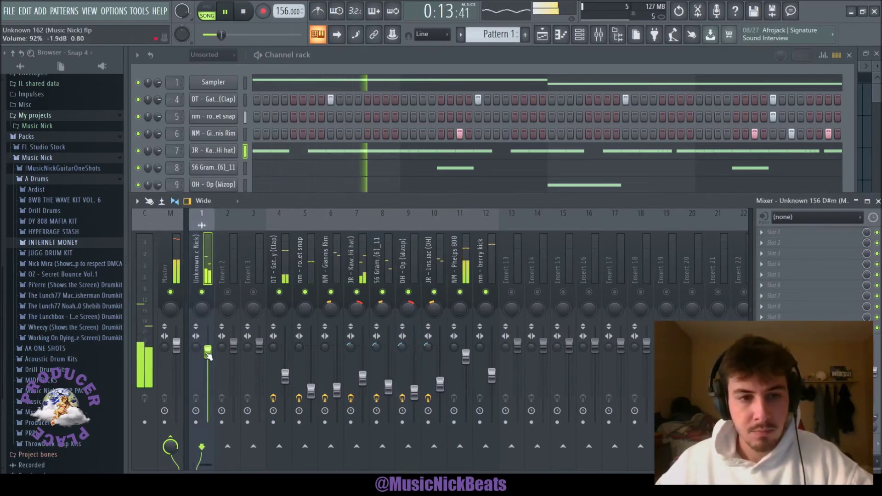
left_click(183, 300)
left_click(617, 349)
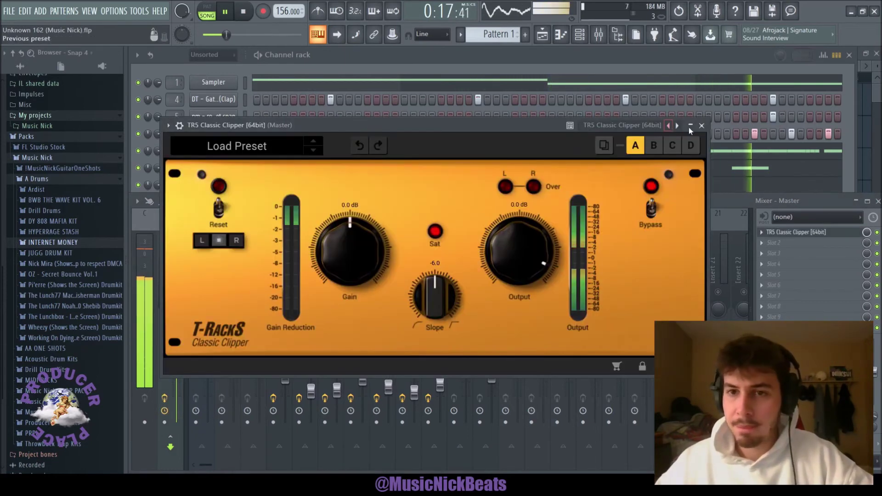
left_click(702, 125)
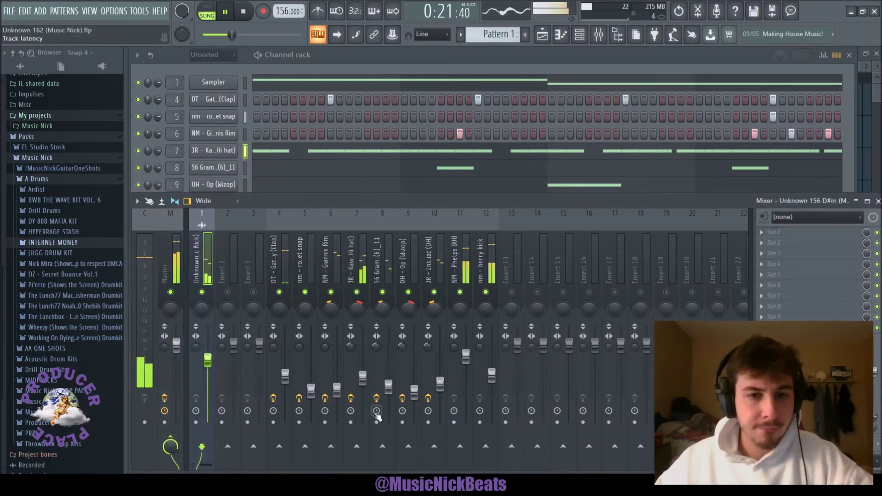
Step: Slightly lower the mixer levels of the hi-hat, 56 Grams hat, JR - Insomniac open hat and DT - Gatsby clap
left_click(362, 378)
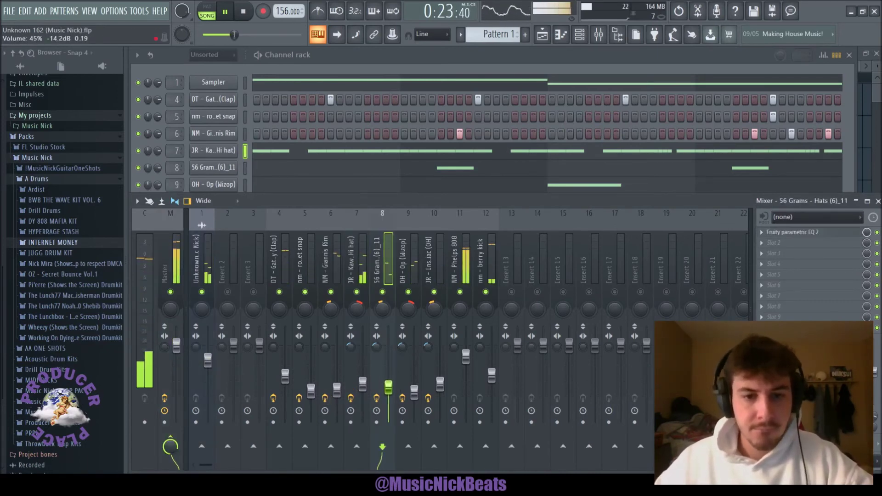
left_click(414, 393)
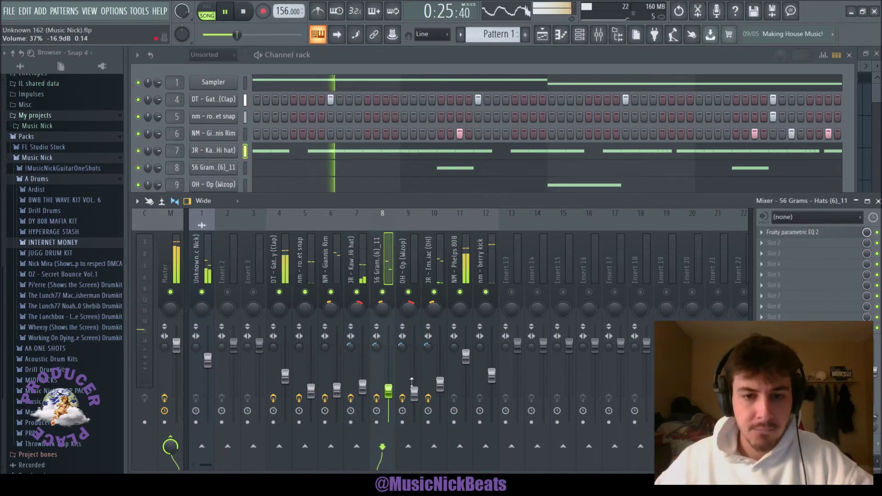
left_click(441, 386)
left_click(275, 263)
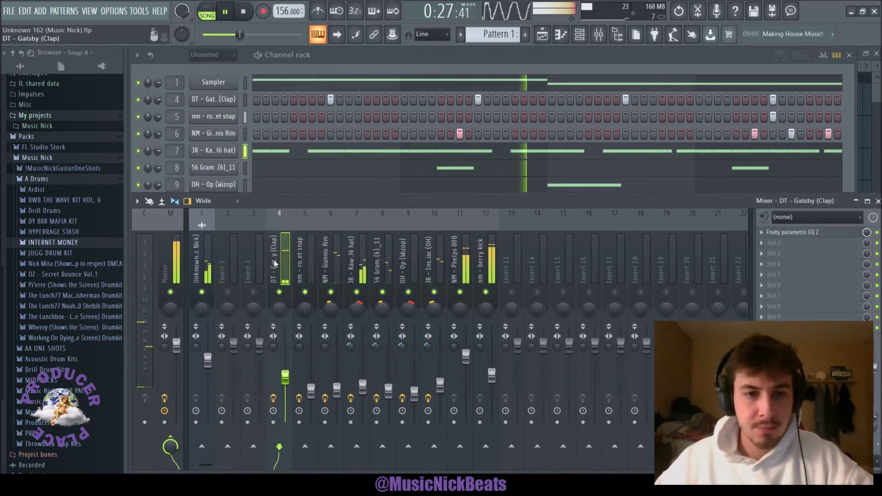
Step: Check the NM - Phelps 808 channel's sample settings and return to the playlist
key("F5")
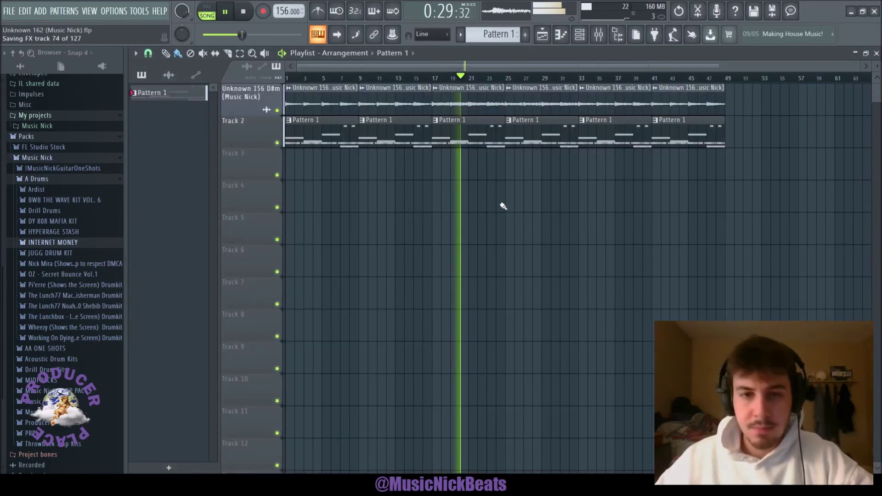
key("F6")
left_click(217, 220)
key("Tab")
key("Tab")
key("Tab")
key("Tab")
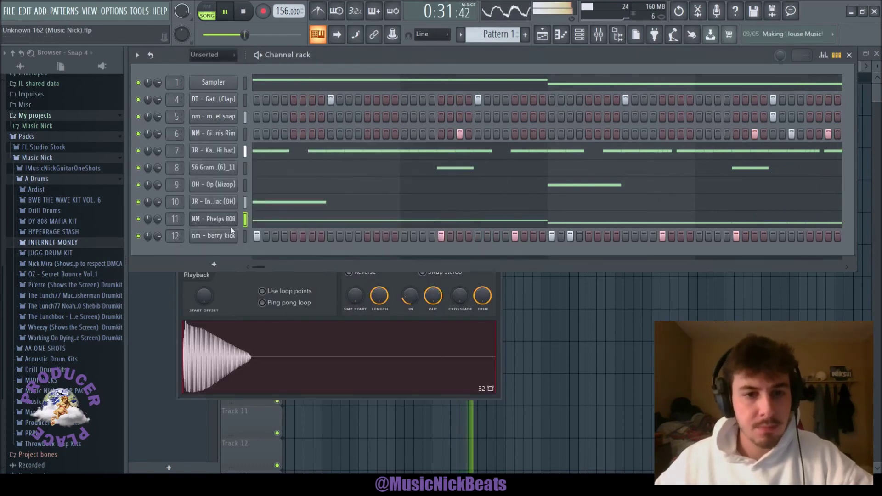
key("Tab")
key("Tab")
key("Tab")
key("Tab")
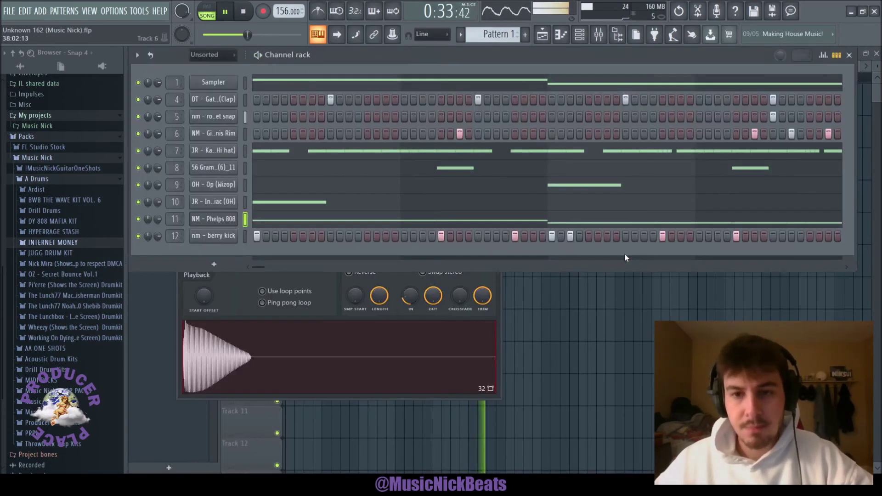
key("Tab")
key("Tab")
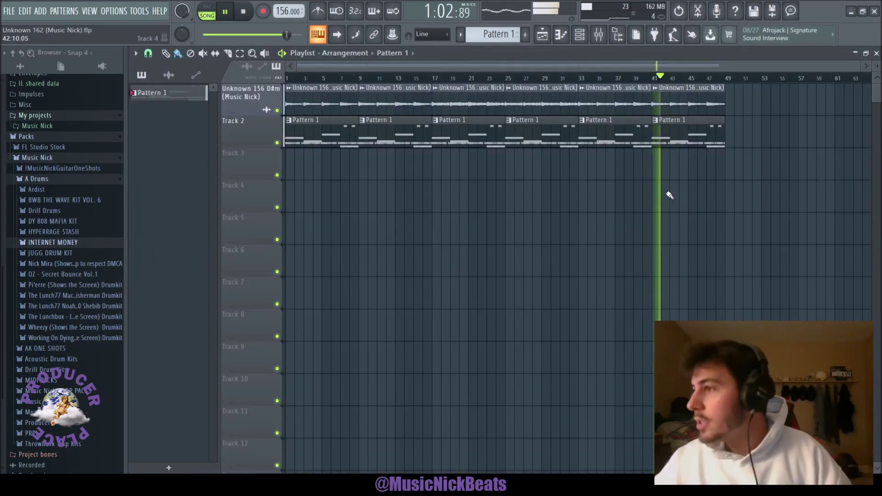
Step: Solo the melody sample track to hear it alone, and bring all tracks back in
right_click(276, 112)
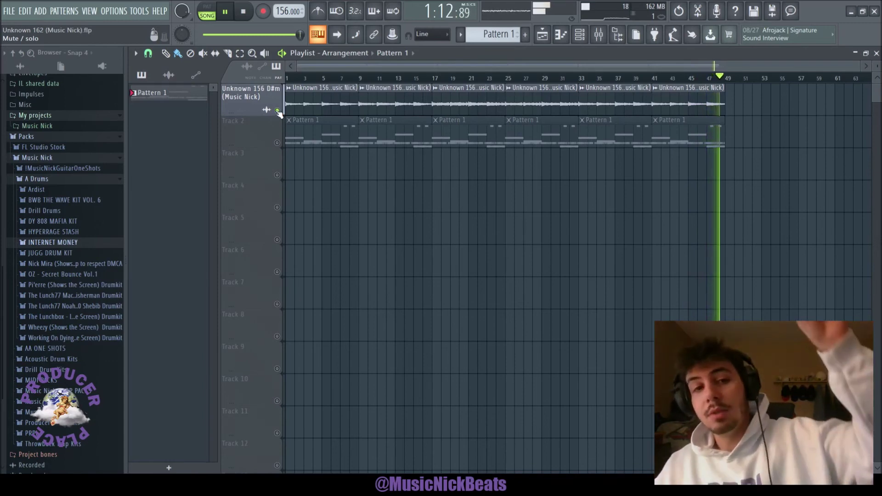
right_click(277, 111)
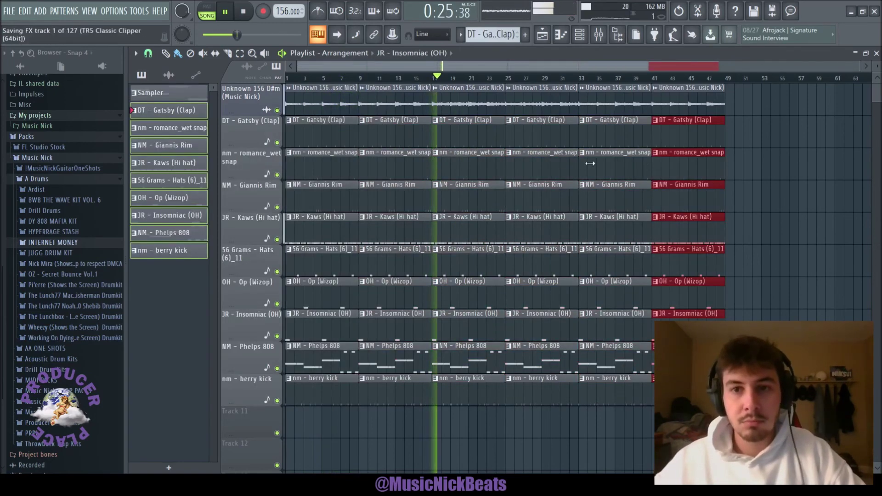
Step: Move all playlist clips along the timeline so they start at bar 49
key("ctrl+a")
left_click_drag(877, 66, 877, 63)
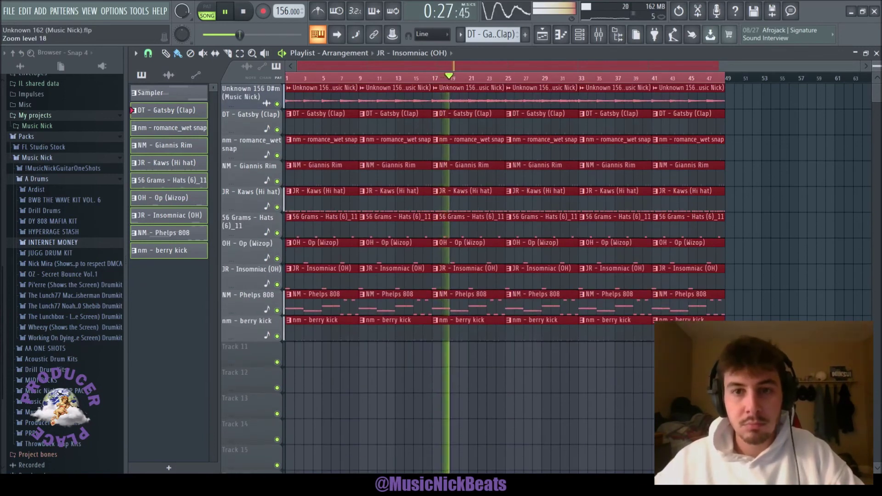
left_click_drag(396, 98, 837, 99)
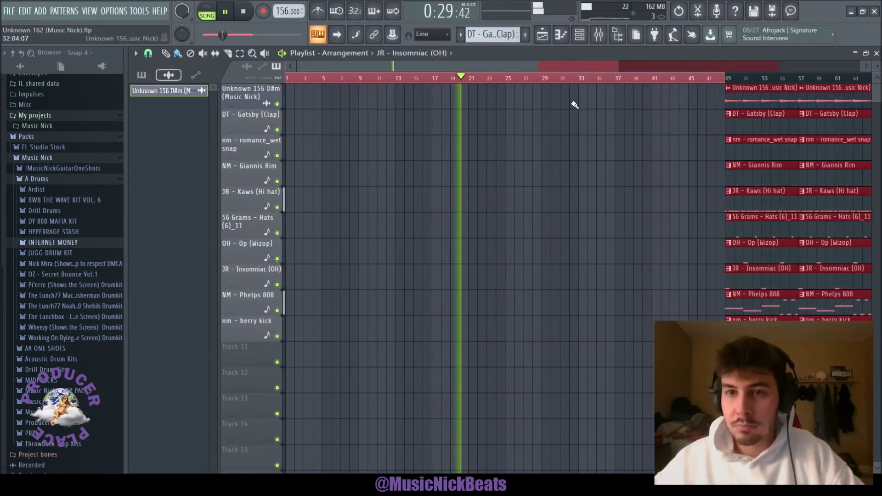
scroll(575, 104, "down", 3)
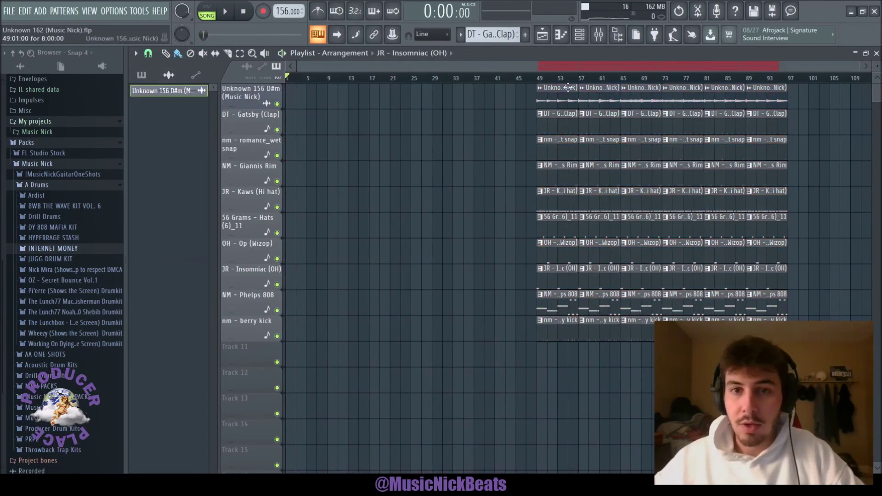
Step: Place one melody sample clip and one NM - Phelps 808 clip at bar 1 on their tracks and play them
left_click(568, 88)
left_click(292, 98)
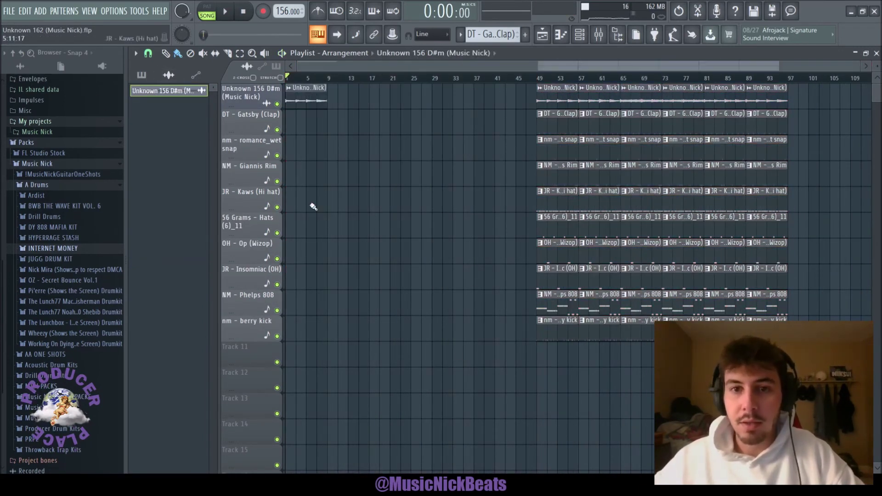
left_click(537, 316)
left_click(290, 304)
key("space")
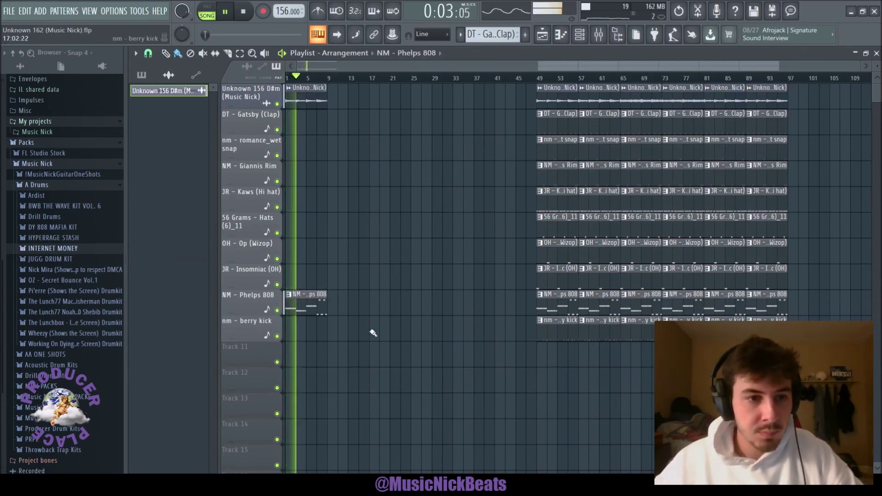
Step: Trim the opening NM - Phelps 808 clip so it ends at bar 7
scroll(374, 324, "up", 4)
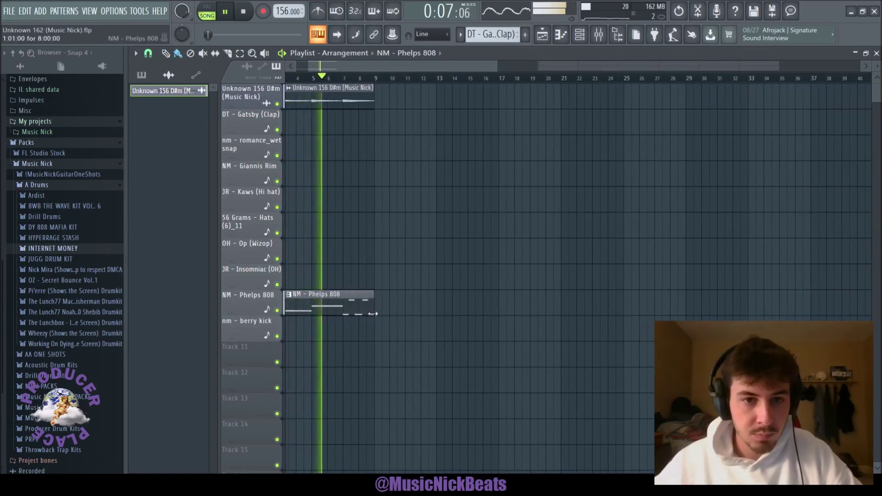
left_click_drag(373, 314, 342, 314)
scroll(380, 325, "down", 4)
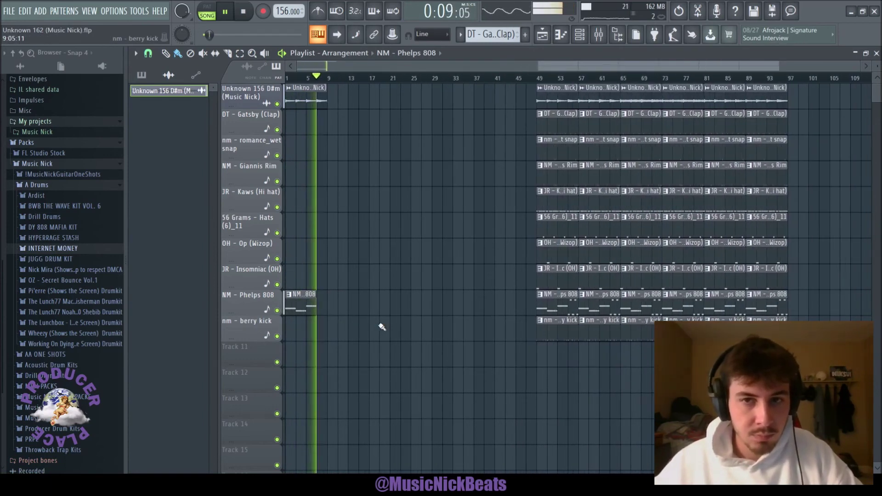
Step: Copy two melody sample clips into bars 9 to 24 and the drum and 808 clips, without the kick, into bars 9 to 16
left_click_drag(638, 98, 362, 101)
key("space")
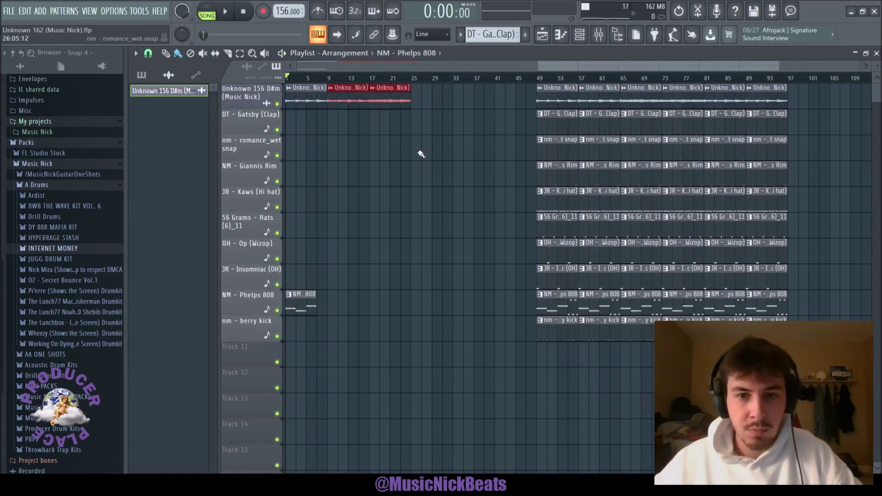
left_click_drag(555, 307, 343, 127)
key("space")
scroll(325, 148, "up", 4)
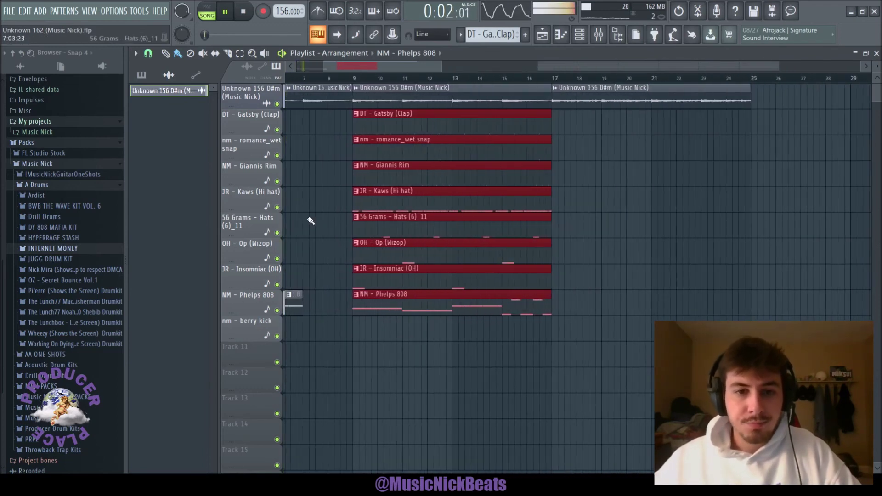
Step: Delete the NM - Giannis Rim, 56 Grams - Hats and OH - Op clips from bars 9 to 16
right_click(417, 233)
right_click(419, 244)
right_click(407, 164)
scroll(461, 244, "down", 4)
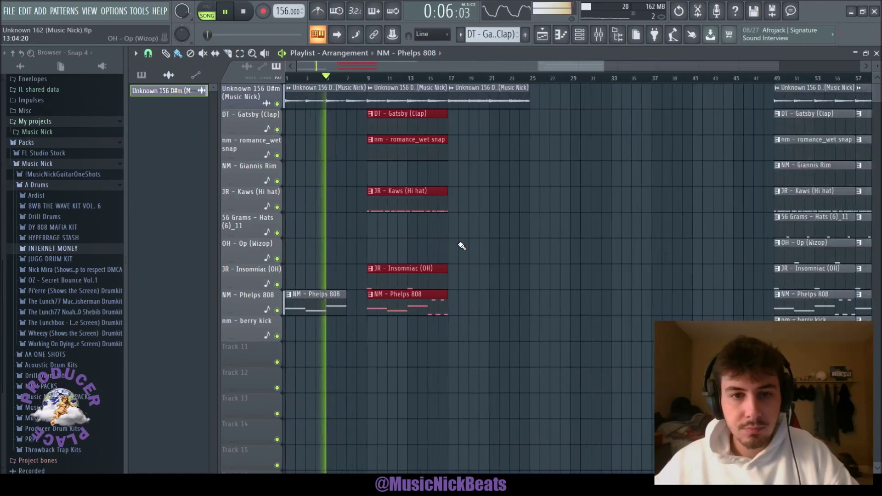
Step: Copy the full set of drum and 808 clips, including the kick, into bars 17 to 24 and clear the selection
scroll(469, 242, "down", 3)
scroll(472, 237, "up", 3)
scroll(505, 221, "down", 2)
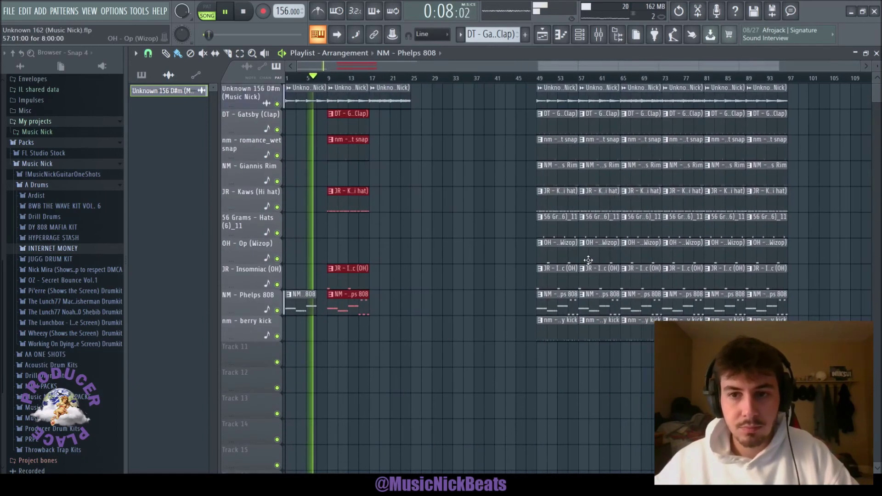
left_click(556, 123)
left_click_drag(556, 123, 390, 128)
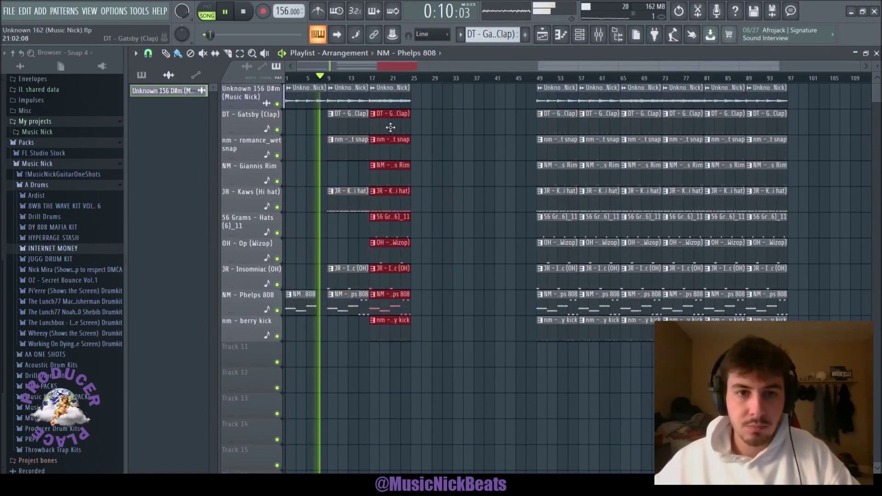
key("ctrl+d")
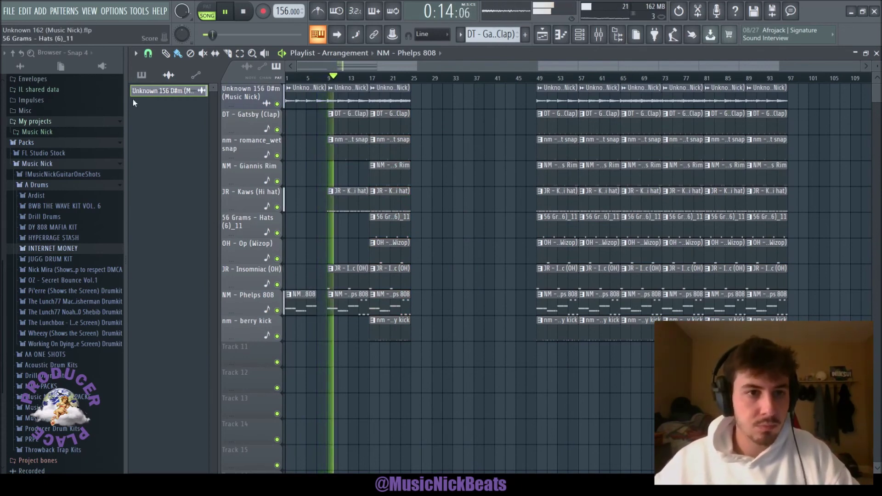
Step: Place the "hey nick" sample from the Music Nick Tags folder on Track 11 at bar 7
left_click(142, 75)
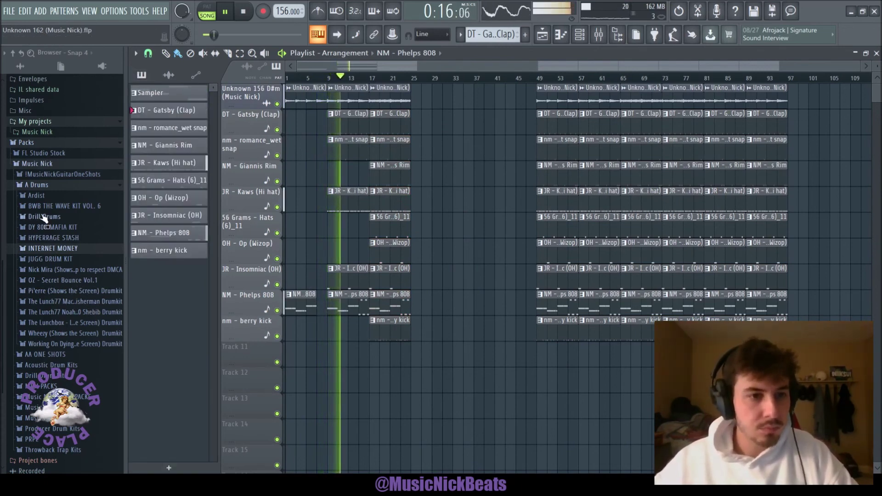
scroll(52, 293, "down", 3)
left_click(49, 128)
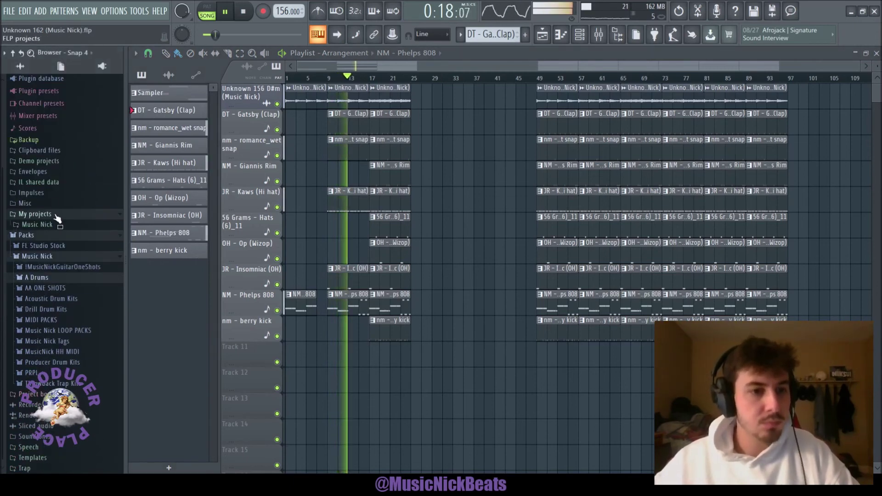
left_click(49, 342)
left_click_drag(35, 331, 321, 353)
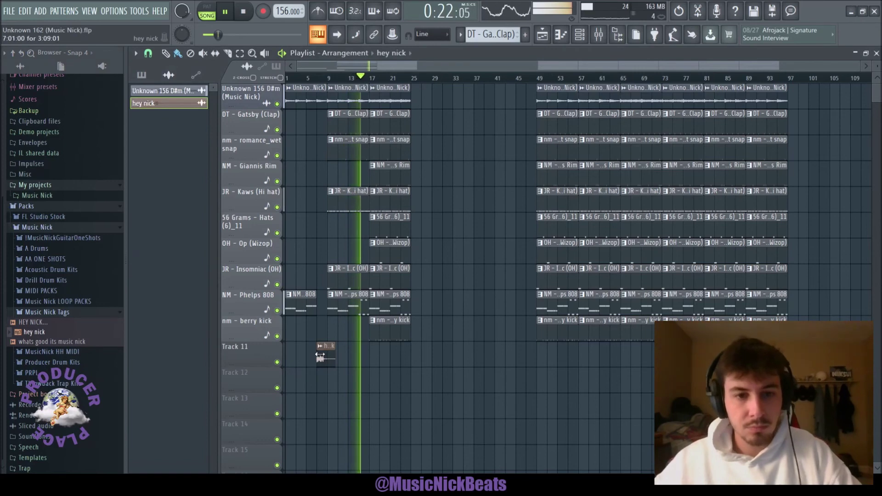
Step: Route the "hey nick" channel to mixer insert 13, lower its volume and return to the playlist
key("F6")
key("F9")
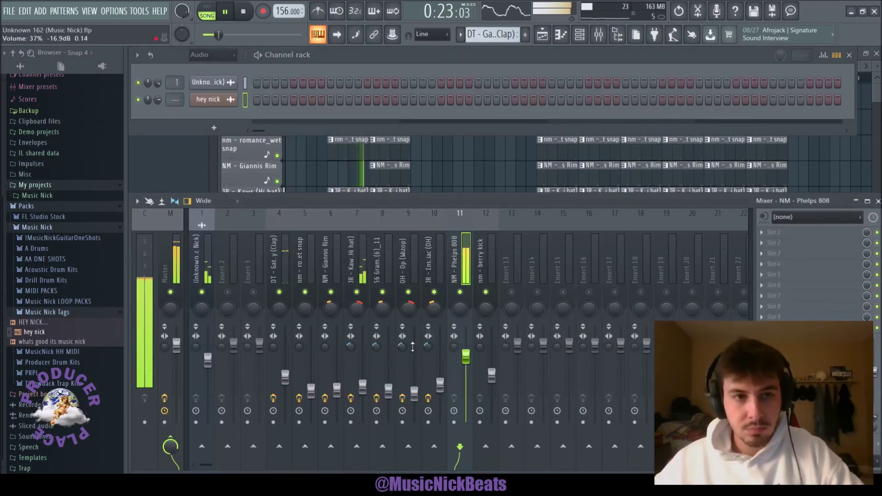
right_click(521, 293)
left_click_drag(517, 352, 517, 375)
key("ctrl+l")
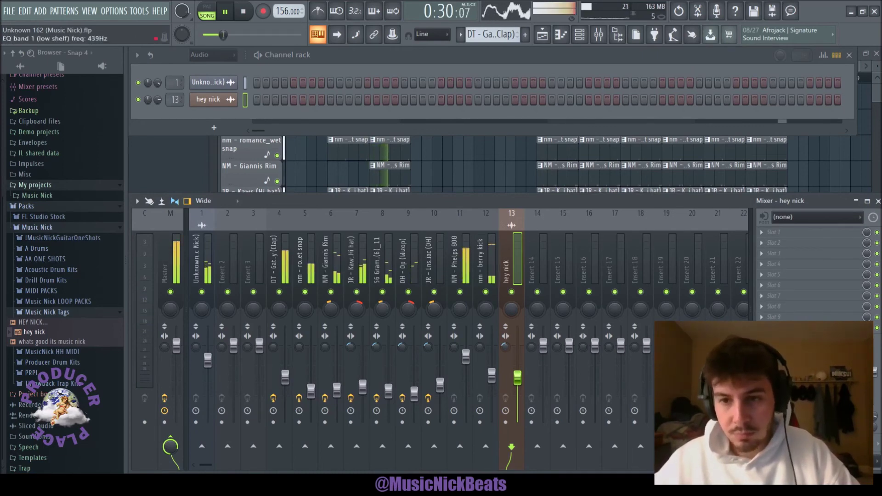
key("F5")
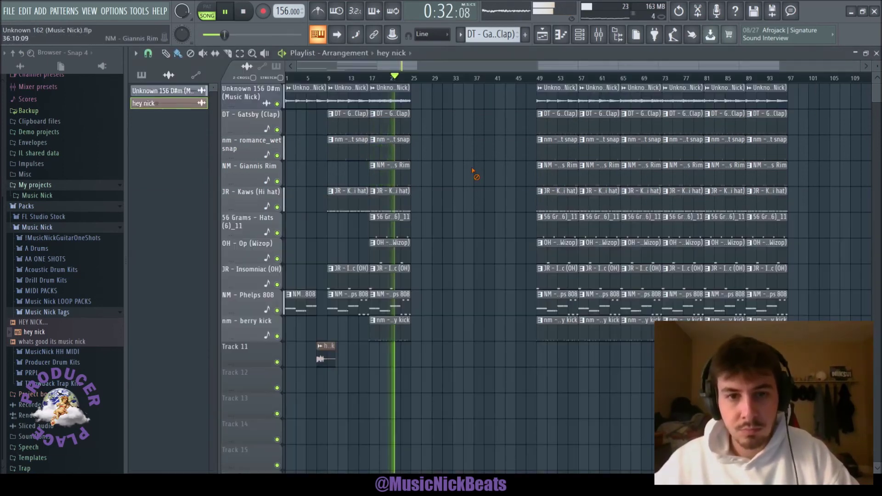
Step: Extend the melody sample through bar 48 and duplicate the drum and 808 clips of bars 9 to 24 into bars 25 to 40
left_click_drag(679, 95, 427, 113)
left_click_drag(431, 331, 360, 121)
key("ctrl+b")
Step: Delete the leftover source clips from bar 49 onward and copy the shortened opening 808 clip to bar 41
mouse_move(815, 340)
left_mouse_down()
mouse_move(589, 111)
mouse_move(554, 97)
left_mouse_up()
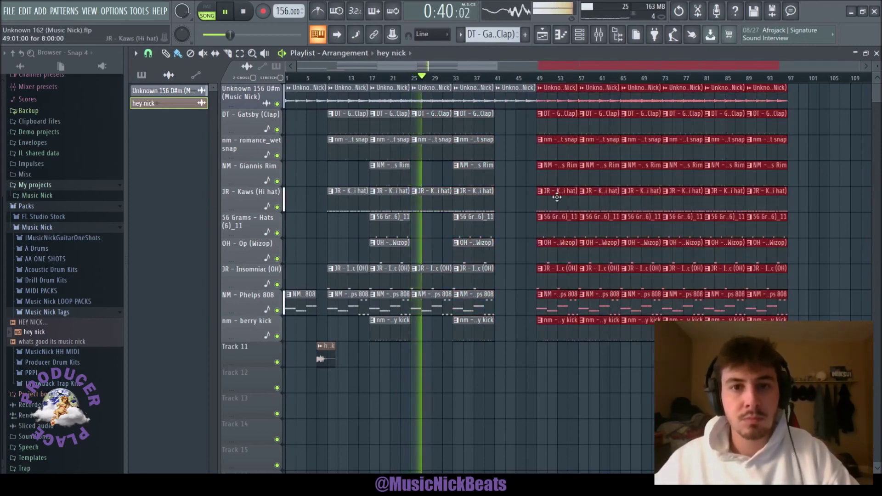
key("Delete")
scroll(508, 232, "up", 3)
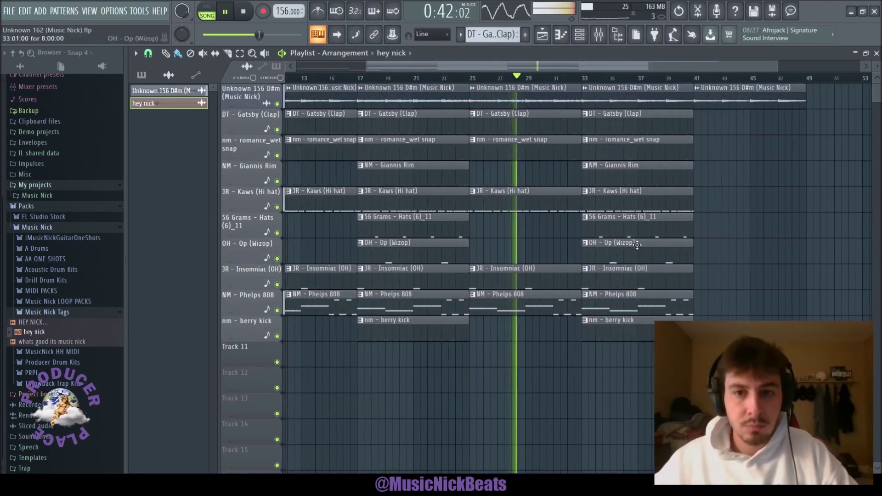
scroll(637, 245, "down", 3)
left_click_drag(305, 304, 672, 307)
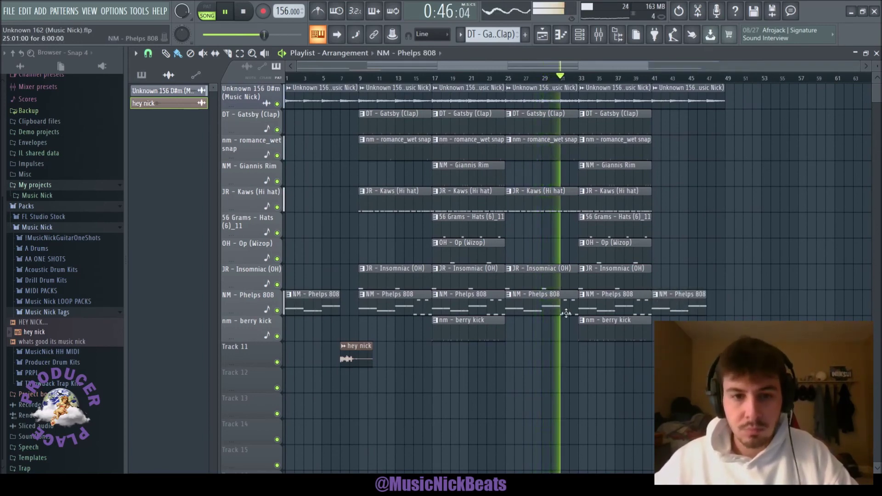
Step: Duplicate the sample, drum and 808 arrangement of bars 9 to 48 into bars 49 to 88 and clear the selection
left_click_drag(794, 340, 764, 100)
scroll(715, 207, "down", 3)
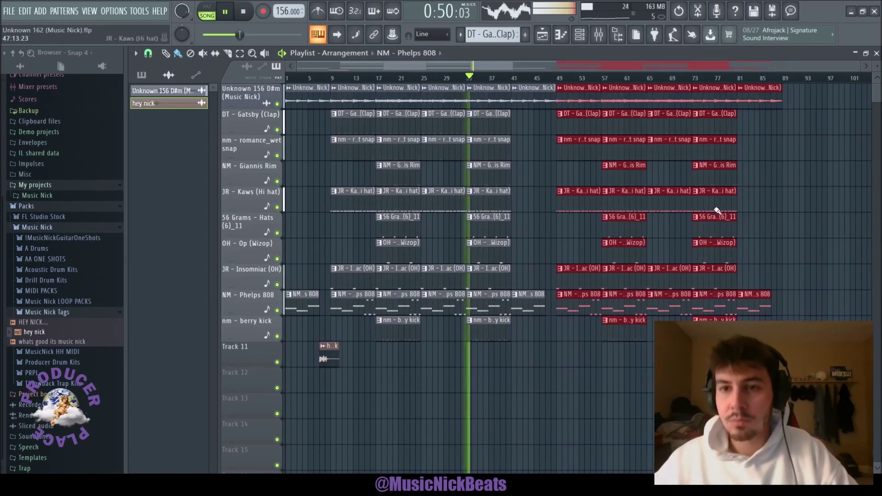
left_click(780, 201, "ctrl")
Step: Lower the nm - romance_wet snap level slightly in the mixer and return to the playlist
key("F6")
key("F9")
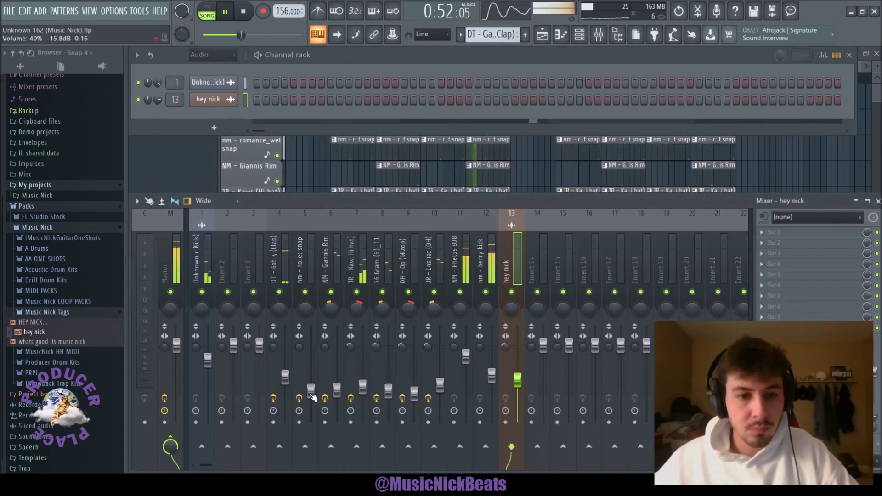
left_click_drag(311, 391, 311, 395)
key("F5")
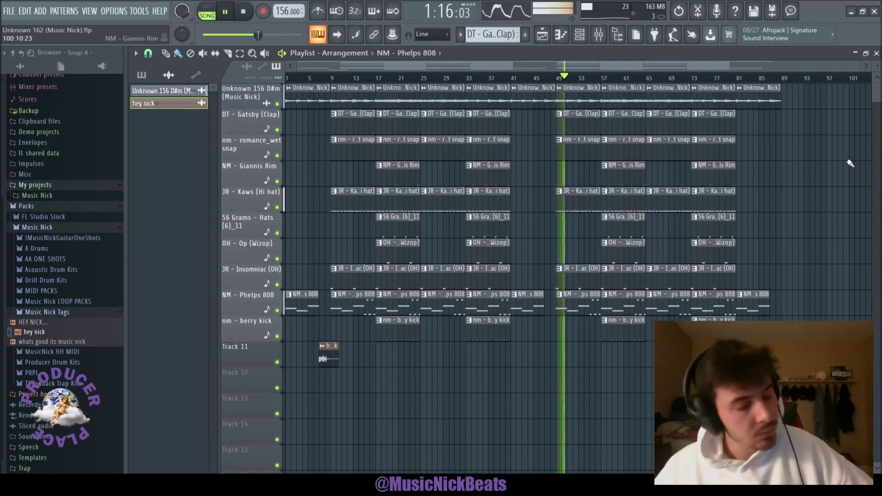
Step: Switch the playlist picker back to patterns and play the arrangement from the start
left_click(104, 313)
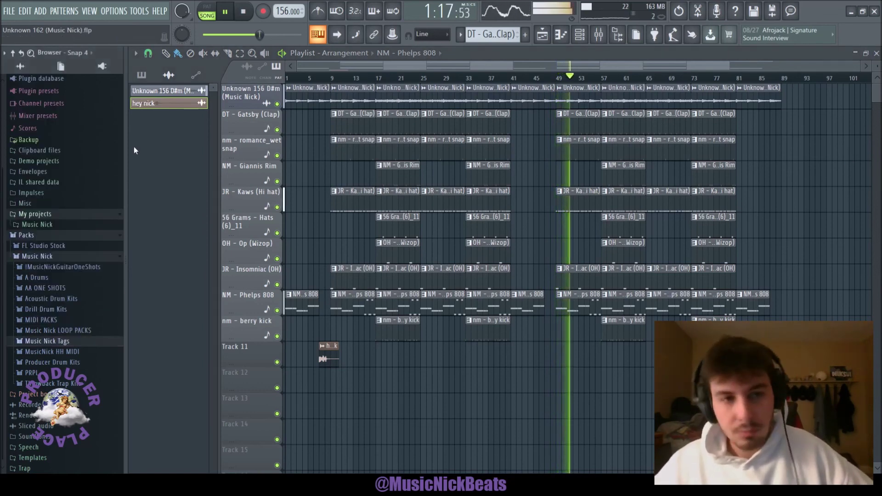
left_click(141, 75)
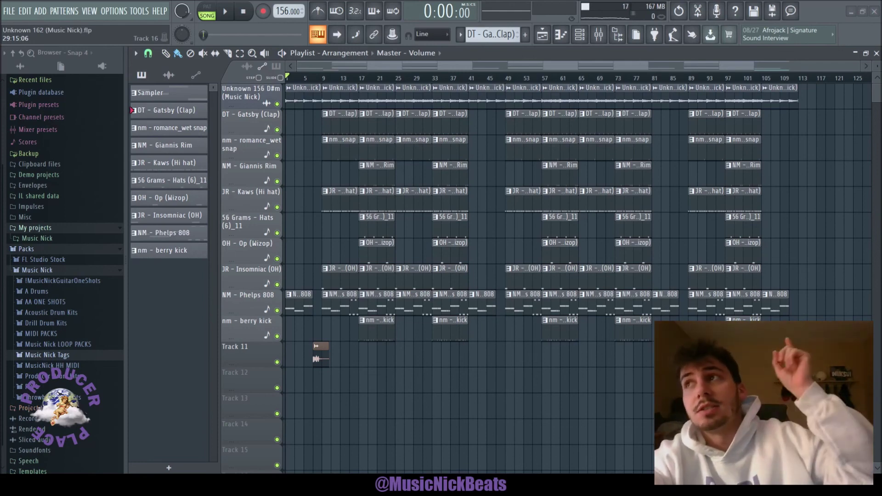
left_click(225, 11)
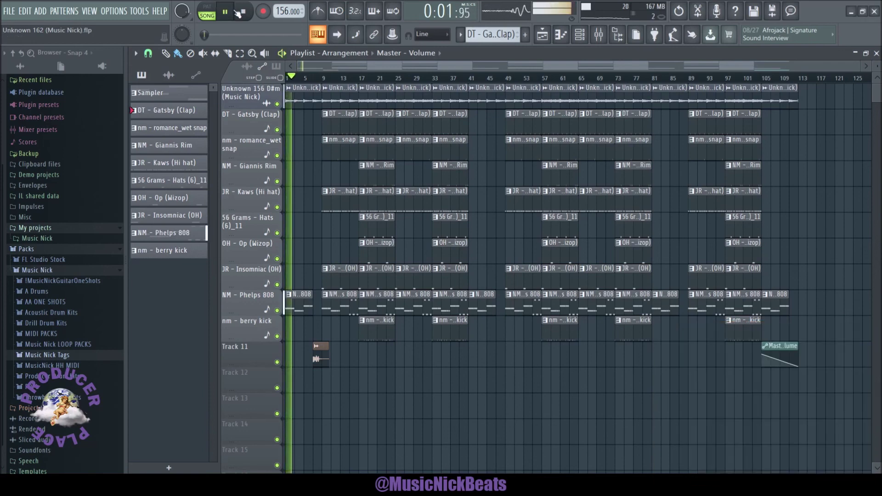